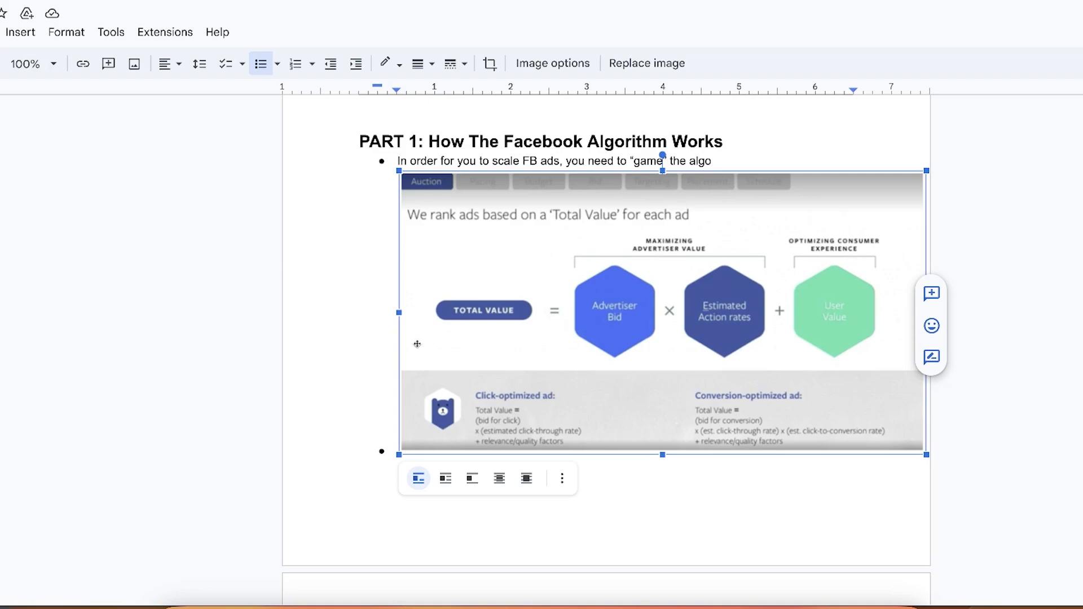
scroll(728, 530, up, 2)
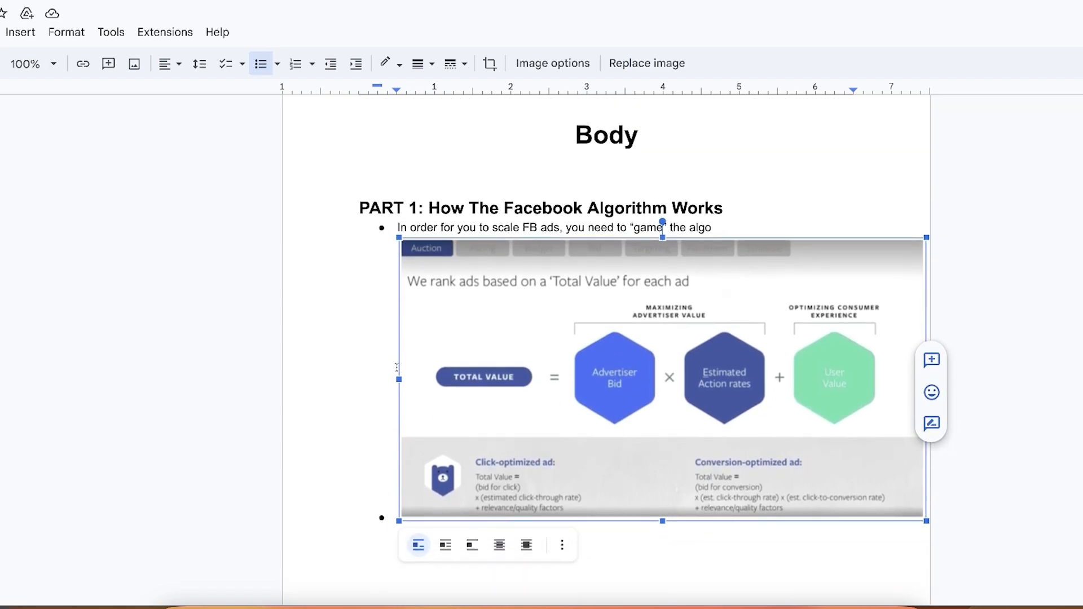
scroll(404, 393, down, 1)
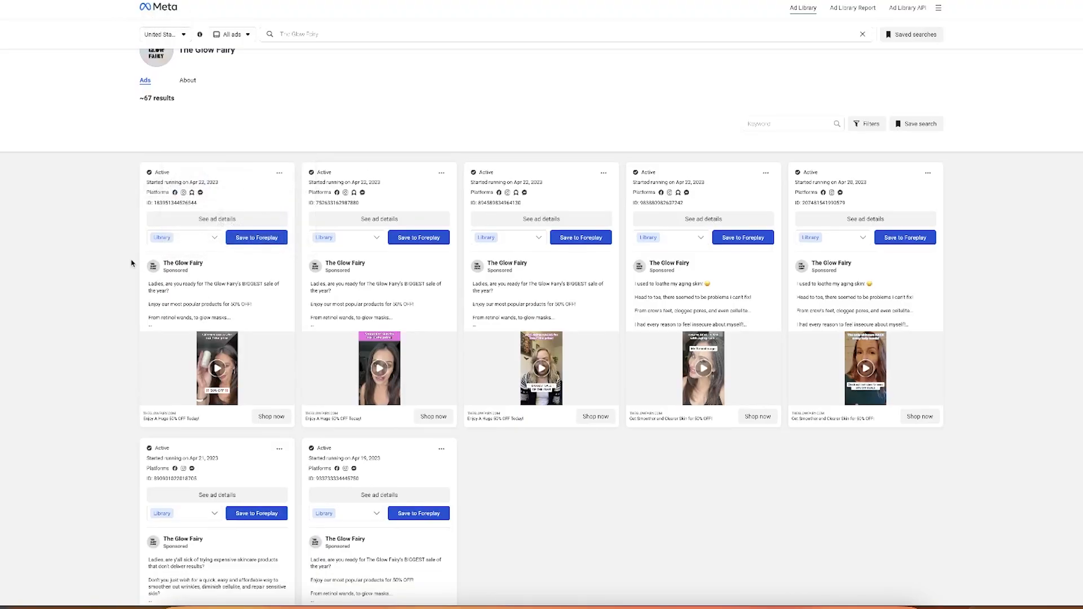
Review The Glow Fairy's ads in the Meta Ad Library, playing one of its video ads full screen
click(210, 296)
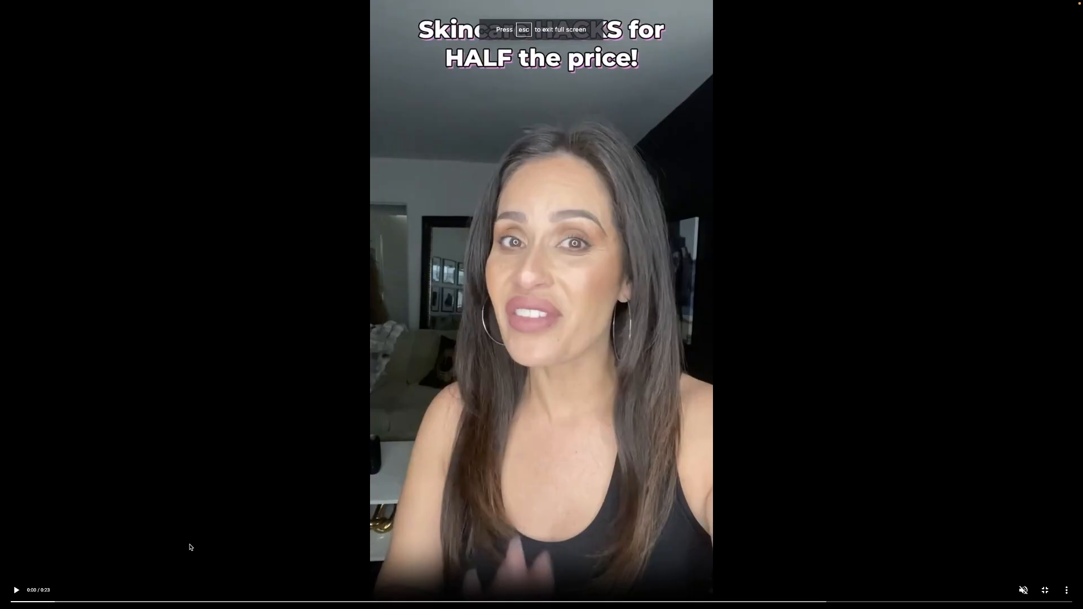
click(17, 595)
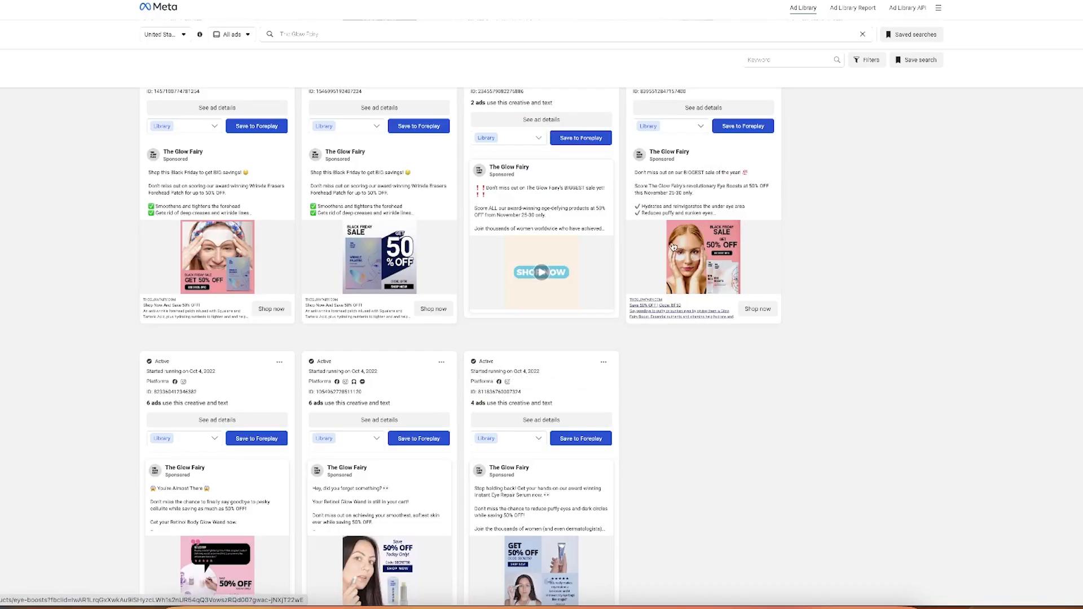
scroll(620, 474, down, 4)
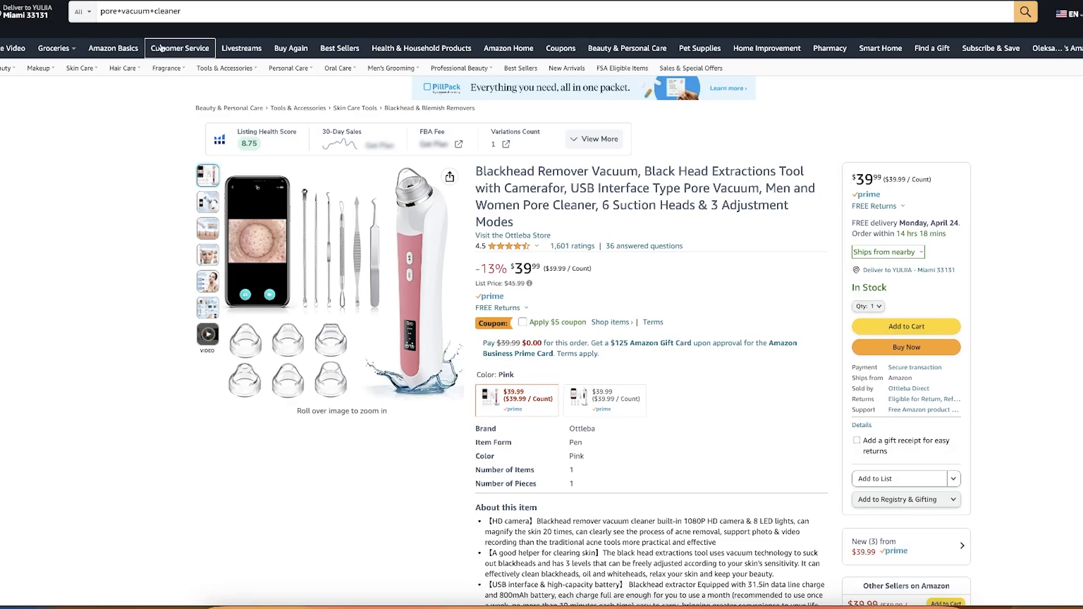
On Amazon, read the Ottleba blackhead remover vacuum's customer reviews, filtering them to 4 star only
click(219, 13)
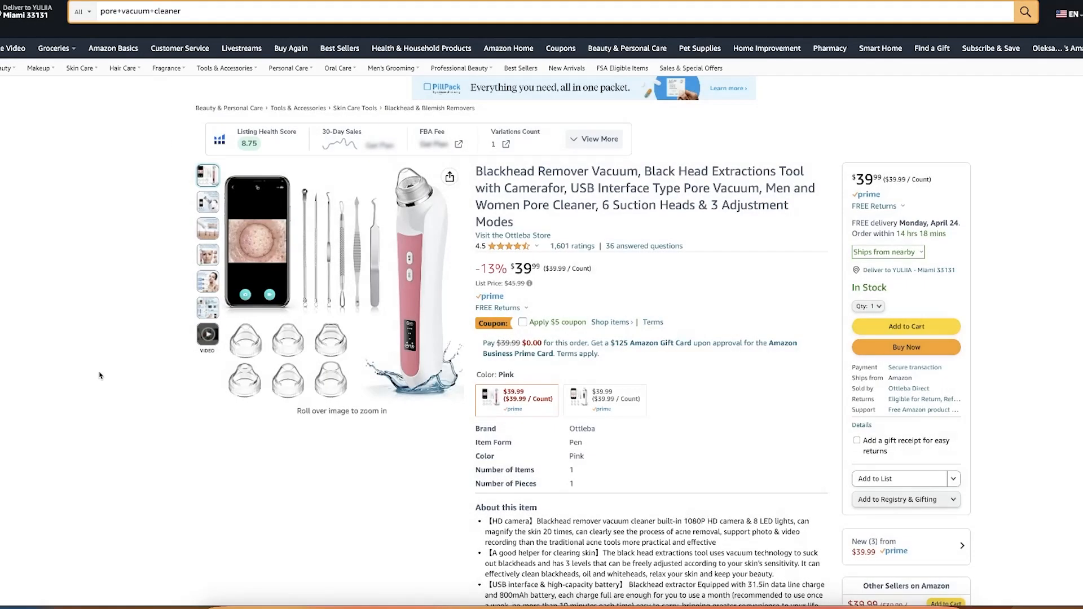
click(99, 376)
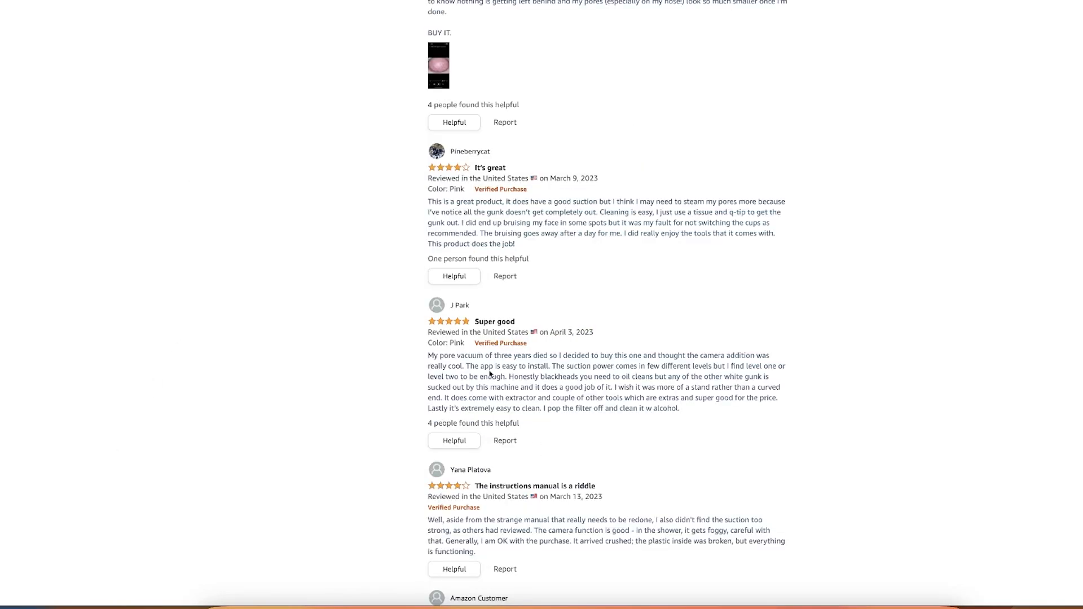
scroll(498, 315, up, 3)
scroll(501, 320, down, 5)
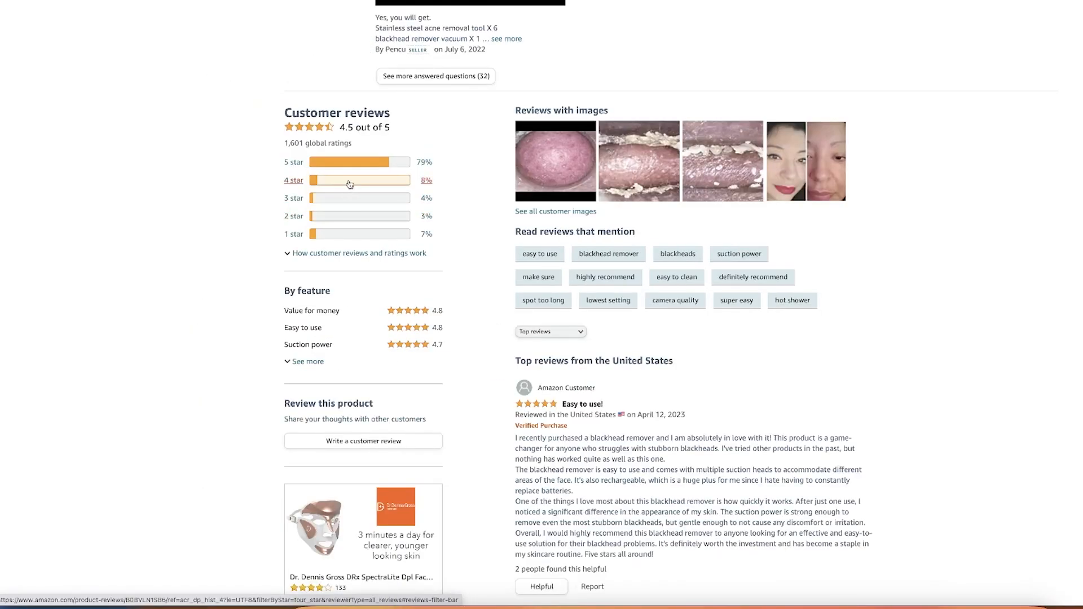
click(349, 182)
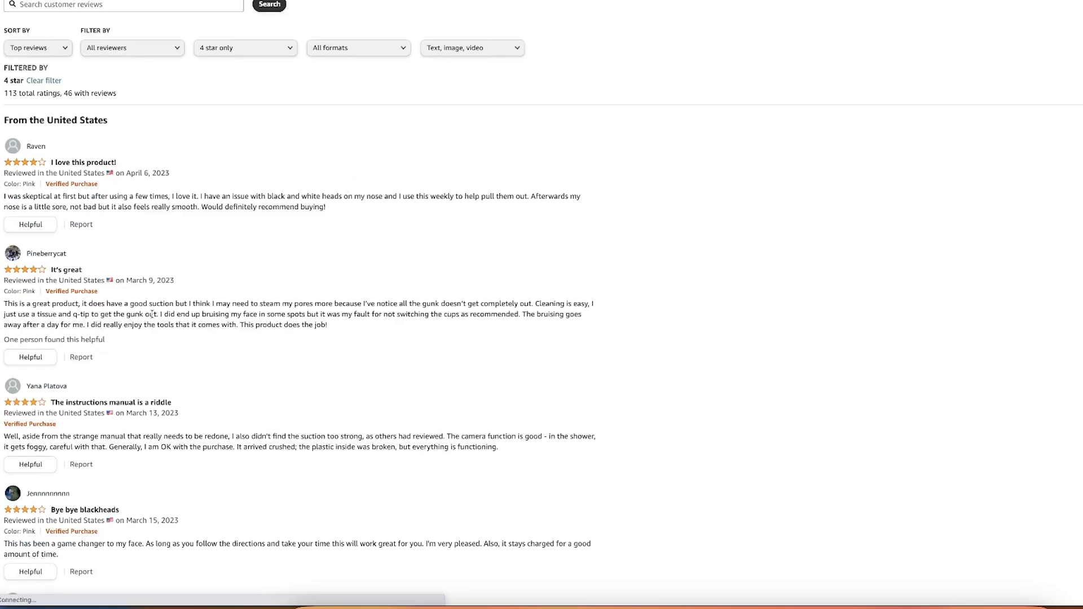
drag(459, 303, 632, 309)
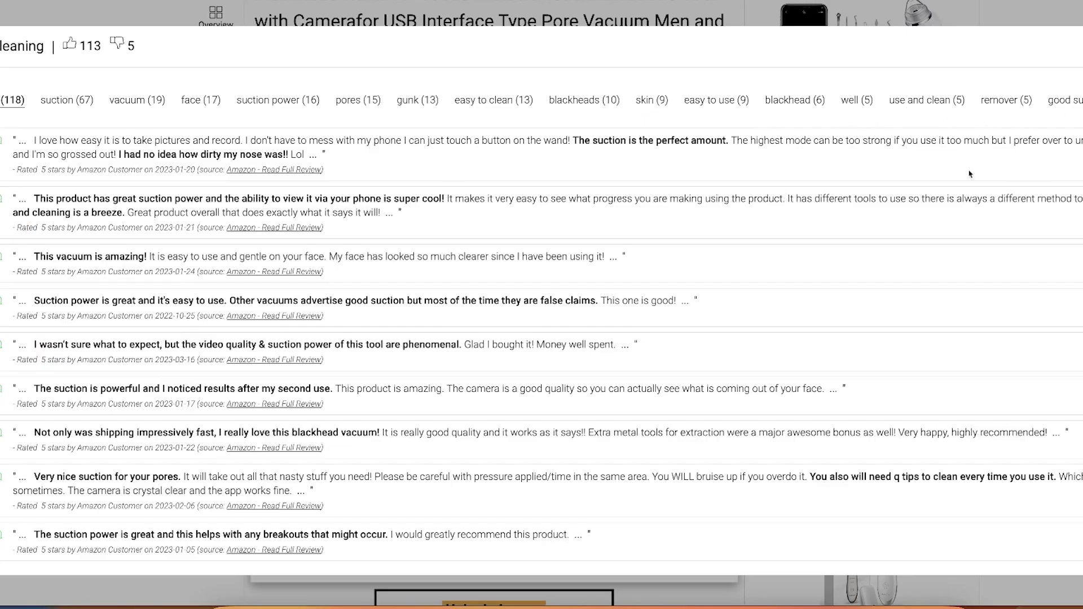
Read through the product's review excerpts, highlighting remarks about suction power and use on sensitive skin
scroll(970, 174, down, 8)
drag(32, 395, 567, 395)
click(222, 404)
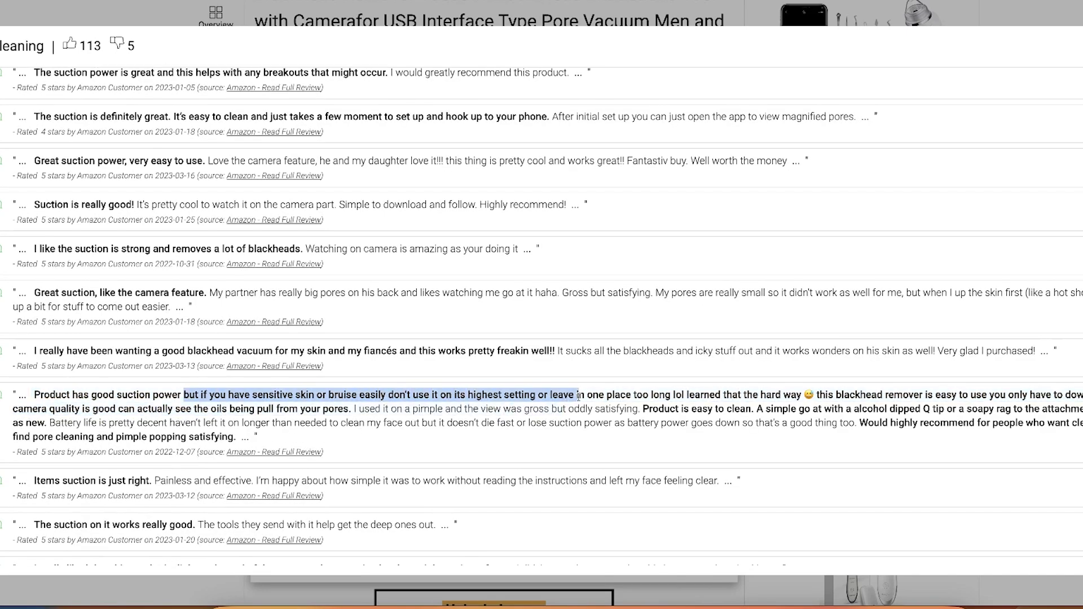
scroll(567, 395, down, 6)
drag(34, 327, 586, 333)
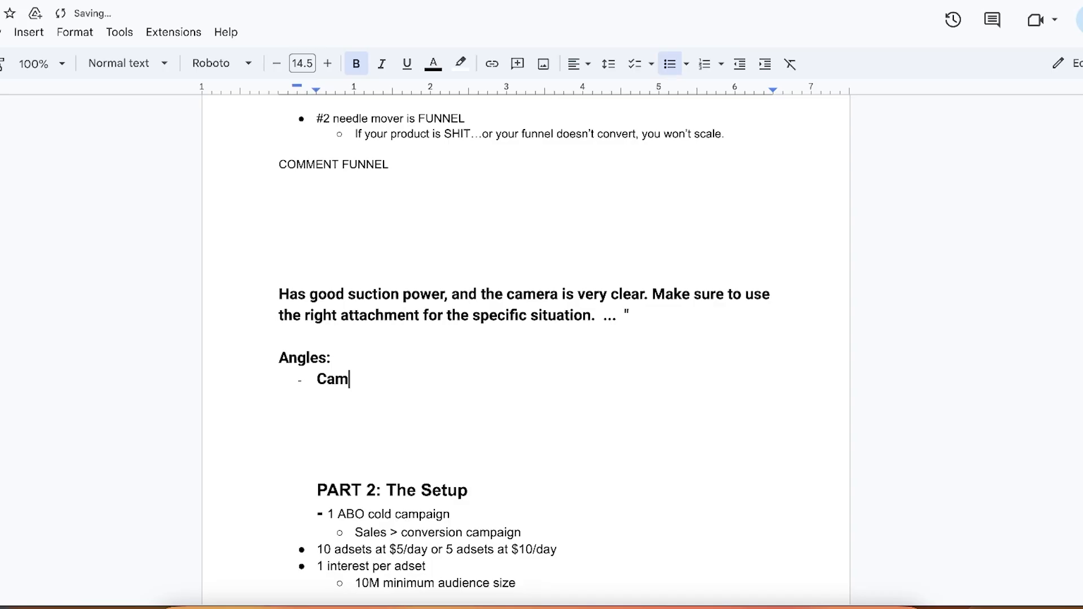
In the Google Docs outline, complete the "Camera" bullet under Angles and add a second bullet "Good suction"
text(era)
click(385, 422)
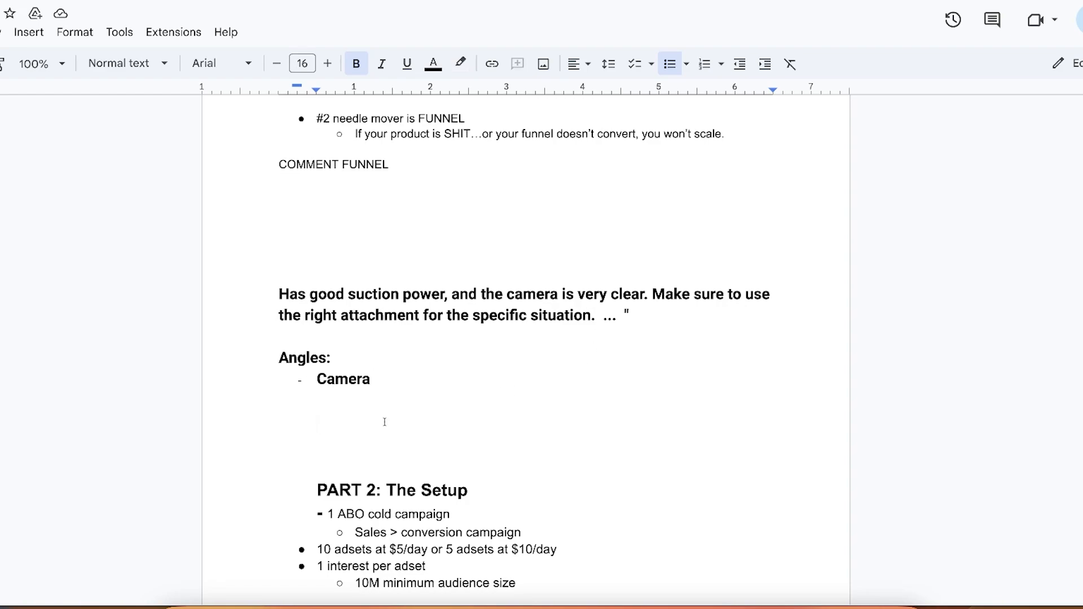
key(Return)
key(Return)
click(407, 387)
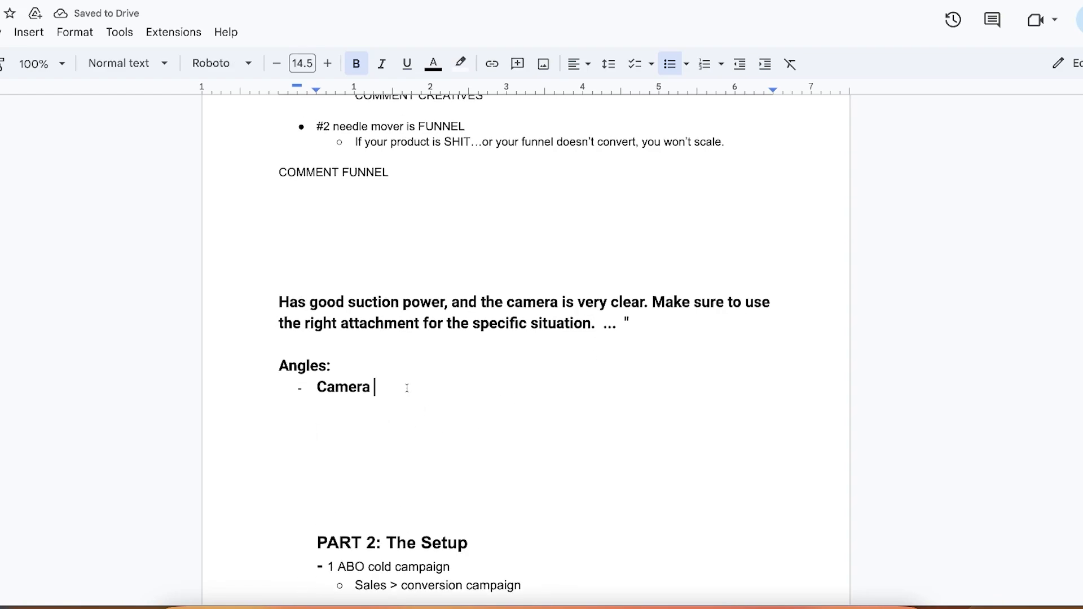
key(Return)
text(Good suction)
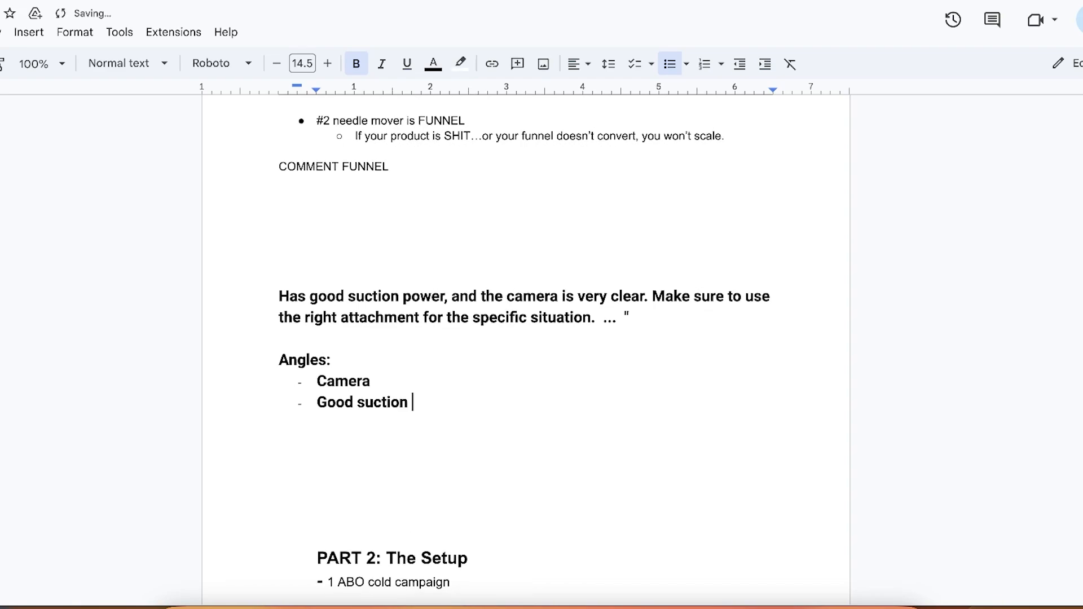
Reword the second Angles bullet to "Strong suction" and remove the extra blank after it
double_click(337, 402)
text(Strong)
click(414, 412)
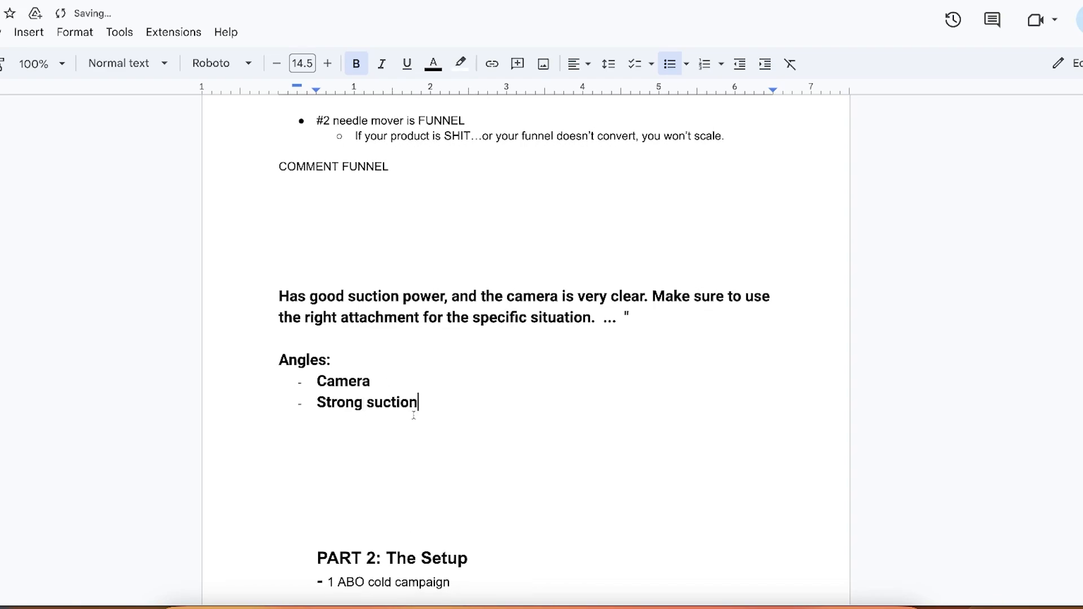
key(Return)
key(BackSpace)
key(BackSpace)
Add a third Angles bullet reading "Suction too strong for sensitive skin"
key(Return)
text(Suction too strong for )
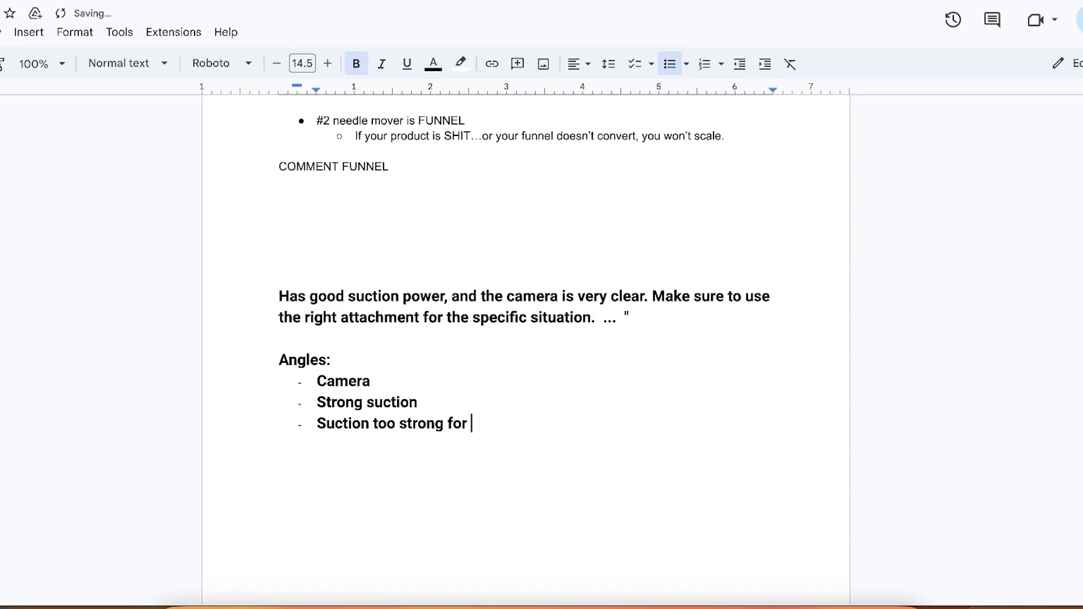
text(sensitive skin)
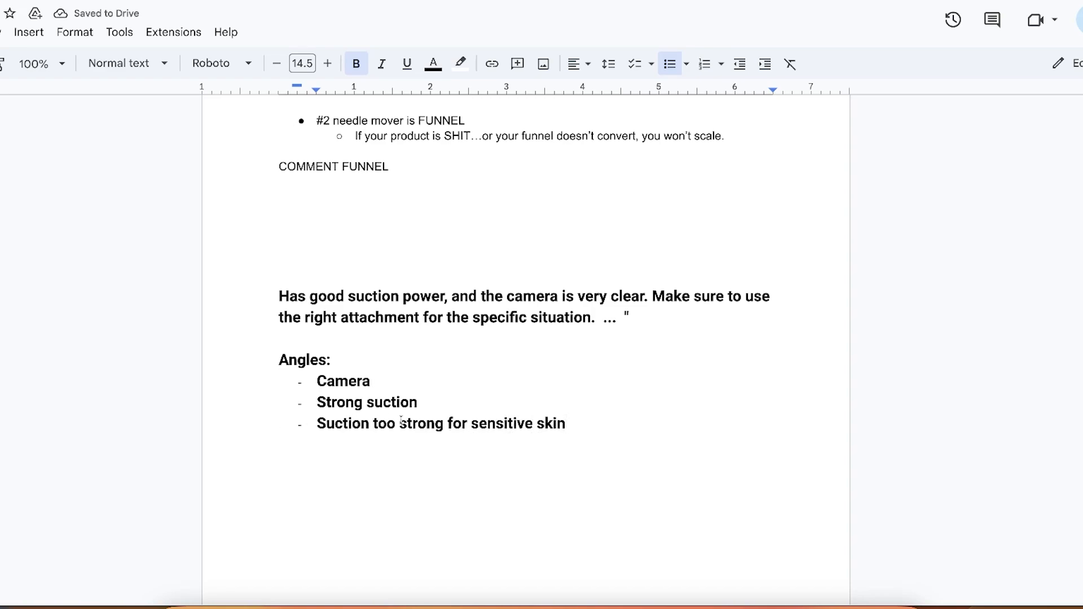
Extend the Camera bullet with "- full visibility of your skin, see your skin in detail - Replaces expensive"
click(375, 381)
text(- full visibility of your skin, see your skin in detail -)
key(BackSpace)
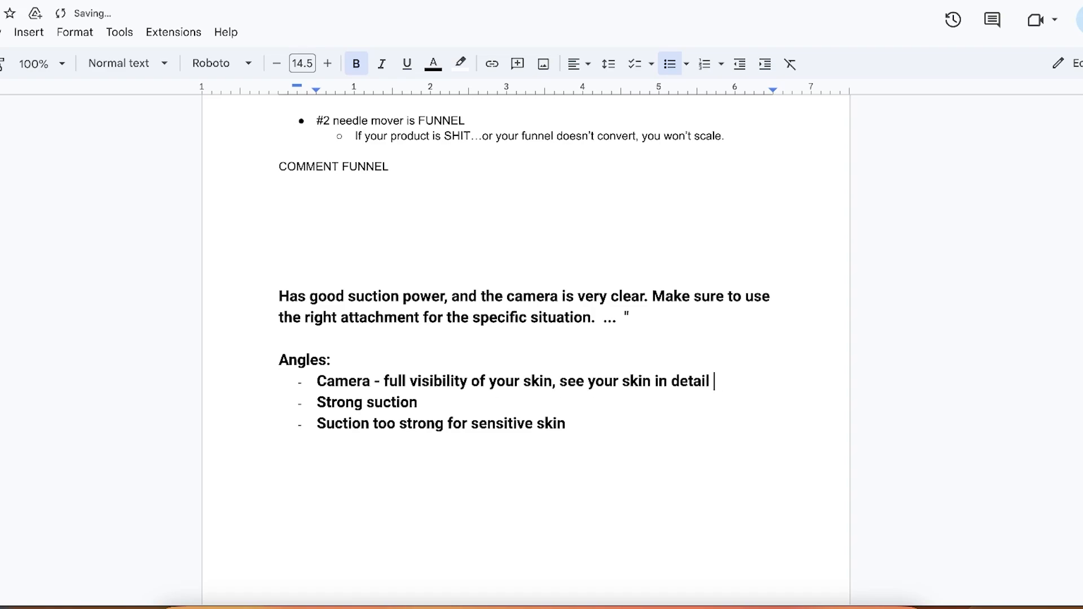
text(- Replaces expensive)
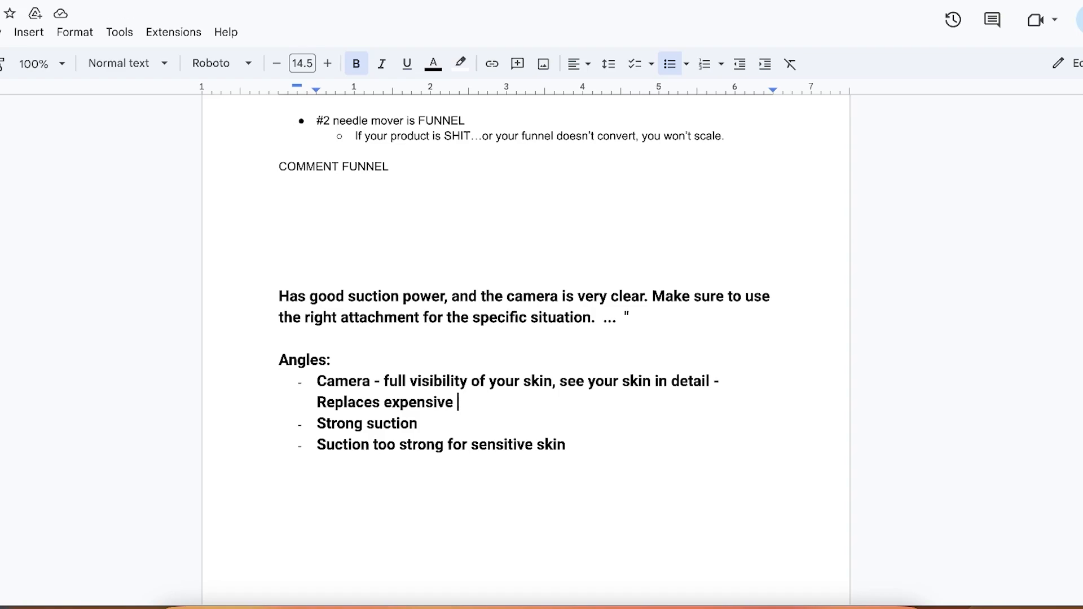
text($3)
key(BackSpace)
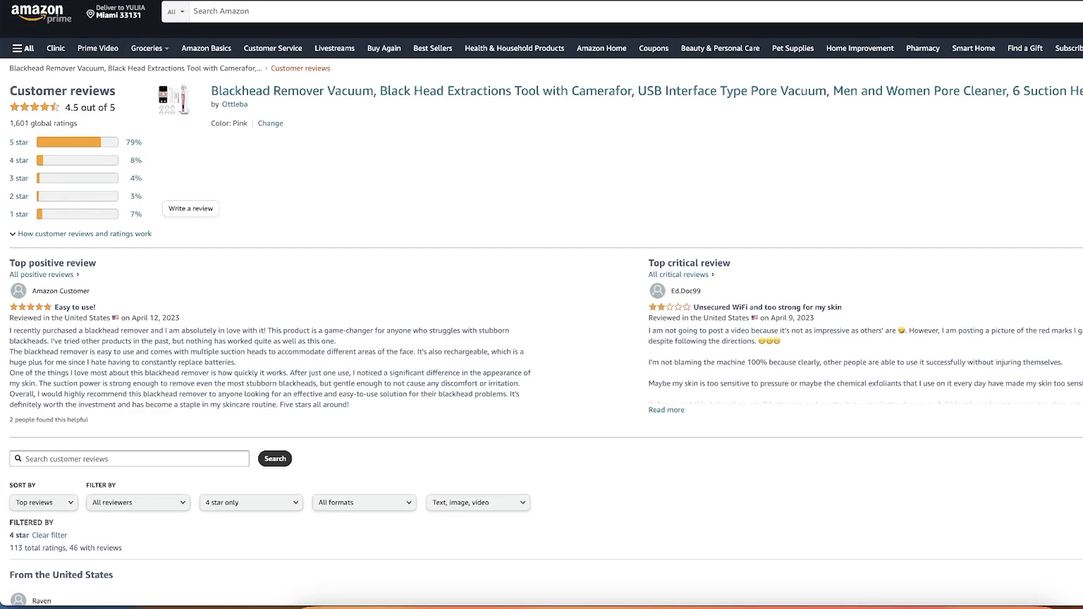
Back on Amazon, open the New York Biology Dead Sea Mud Mask from the blackhead remover's frequently bought together items
click(54, 1)
scroll(329, 417, down, 6)
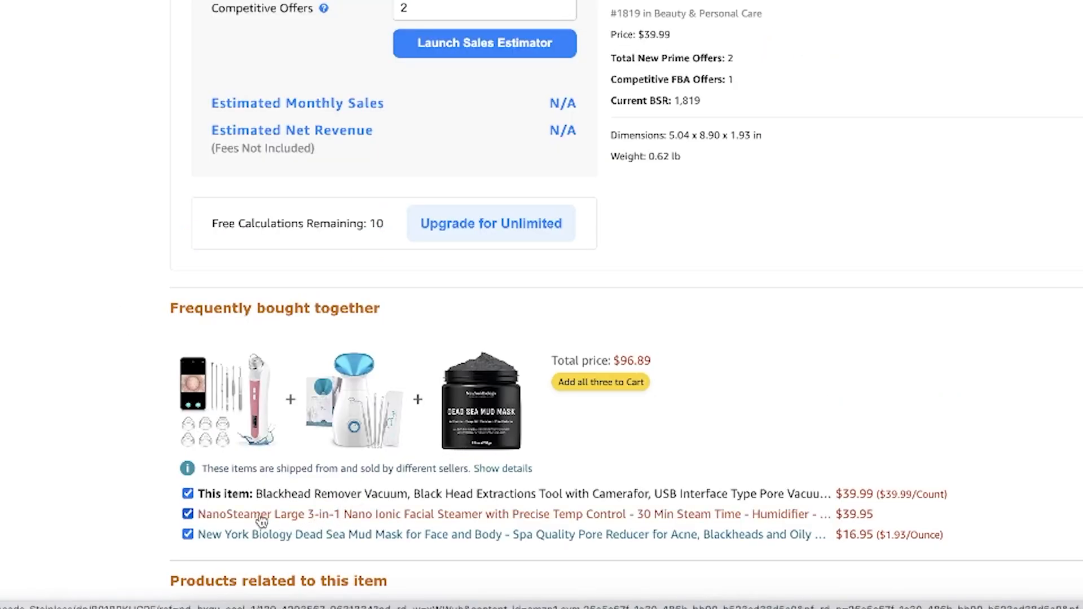
click(504, 420)
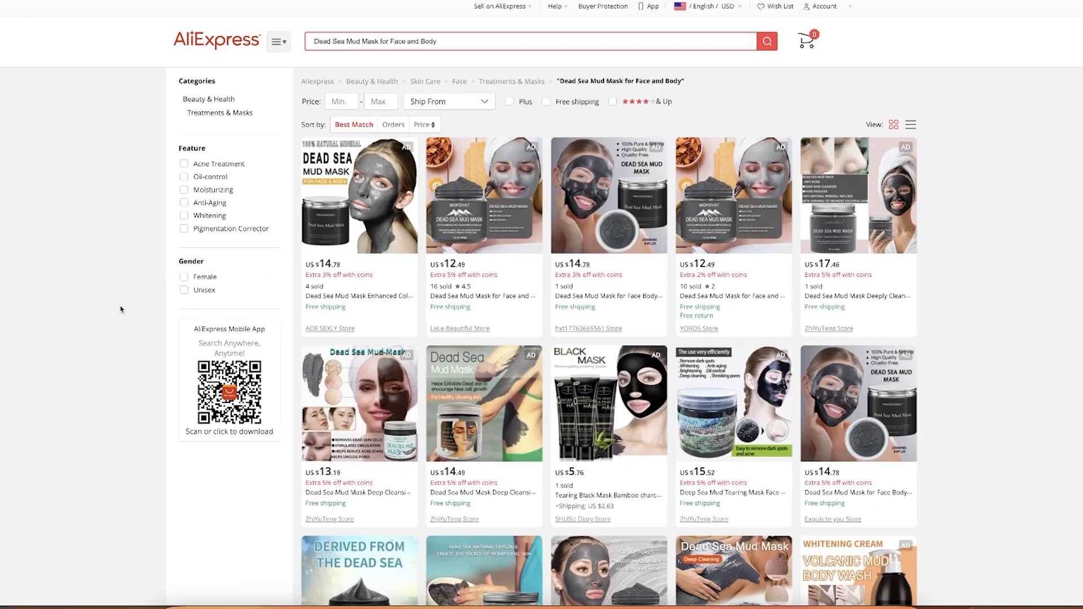
Compare the Dead Sea Mud Mask's Amazon price with the prices of matching AliExpress listings
click(395, 128)
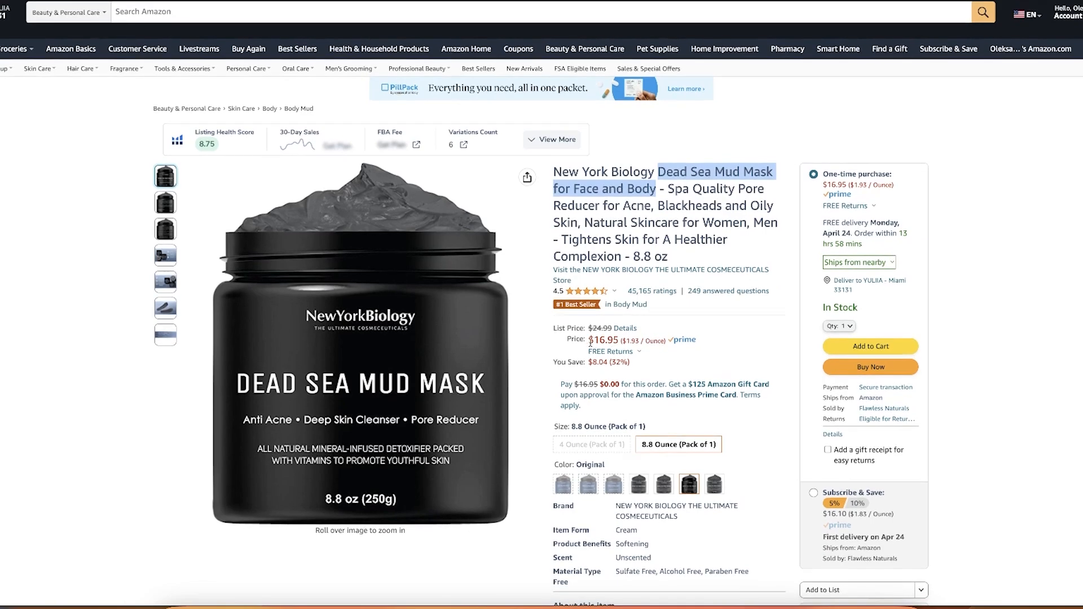
drag(588, 339, 633, 352)
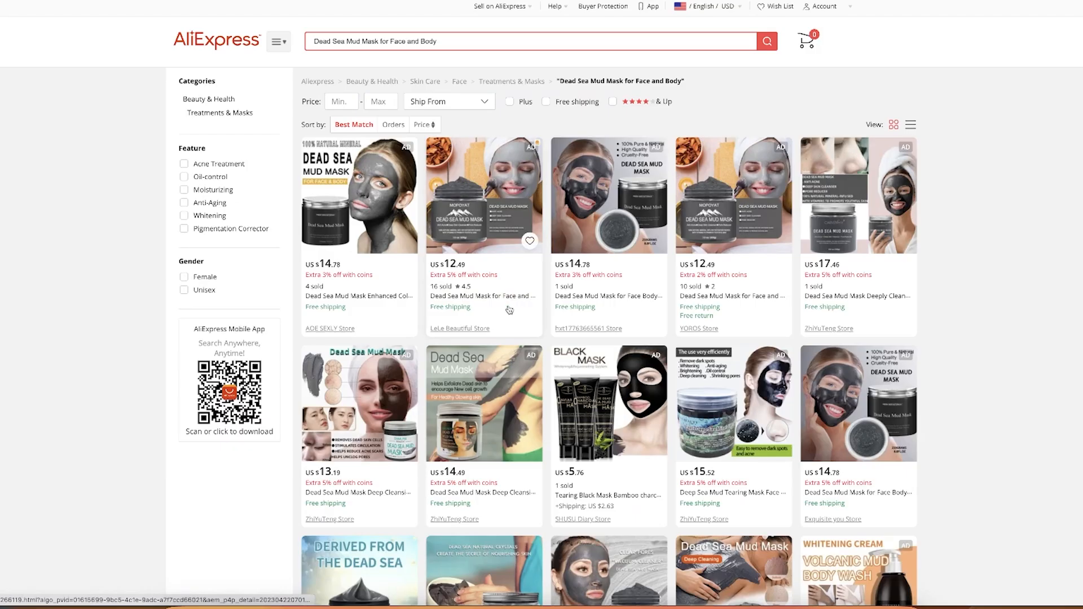
scroll(510, 310, down, 2)
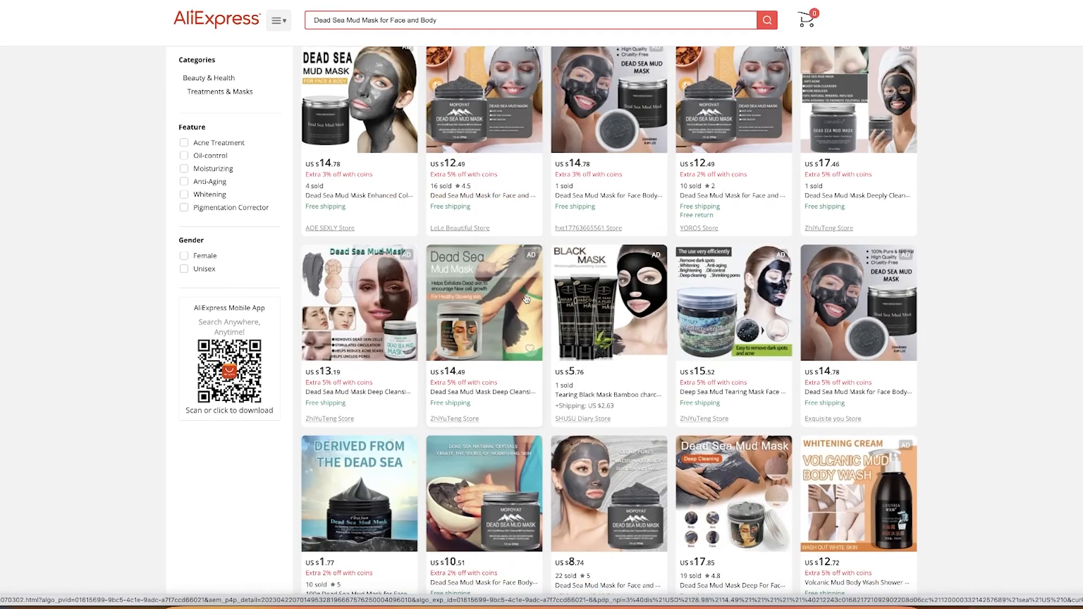
scroll(503, 514, down, 2)
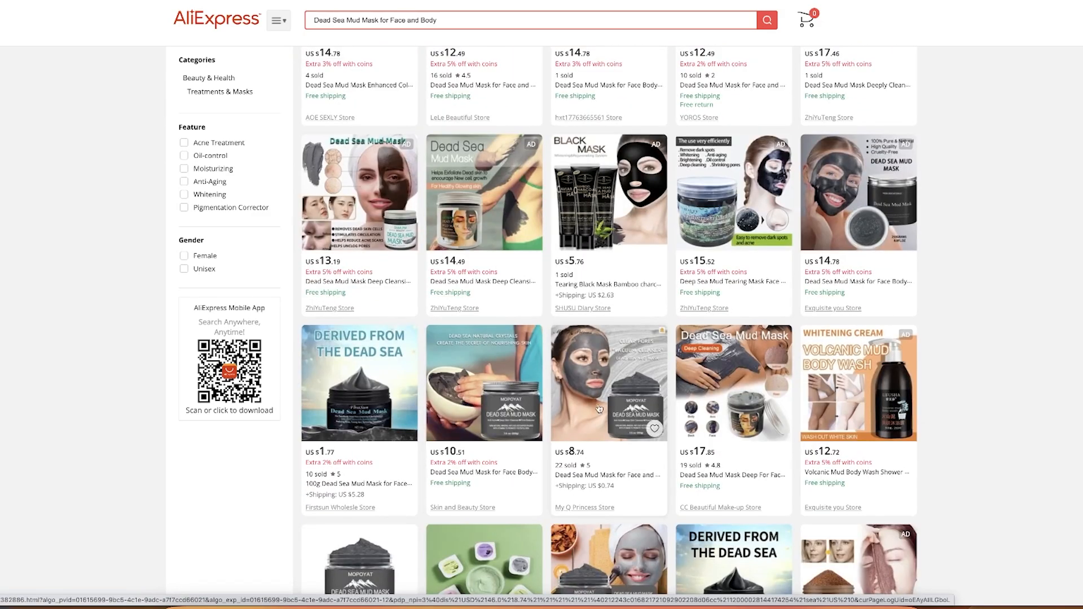
scroll(507, 338, down, 1)
scroll(510, 302, down, 2)
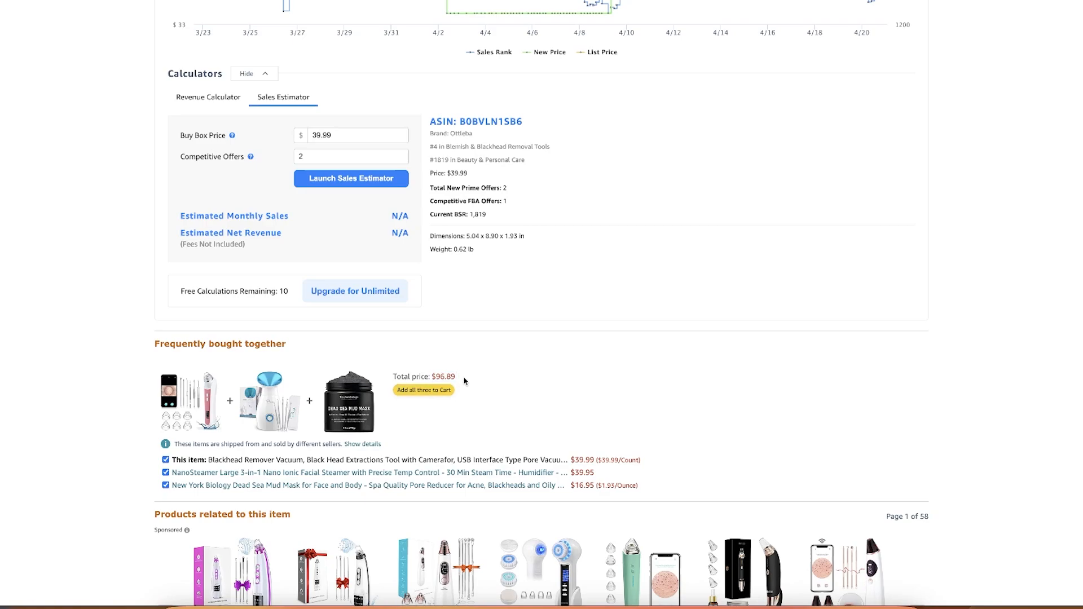
Compare the Amazon bundle's total price with the HydraFacial price range in the Elle search result
drag(432, 377, 466, 382)
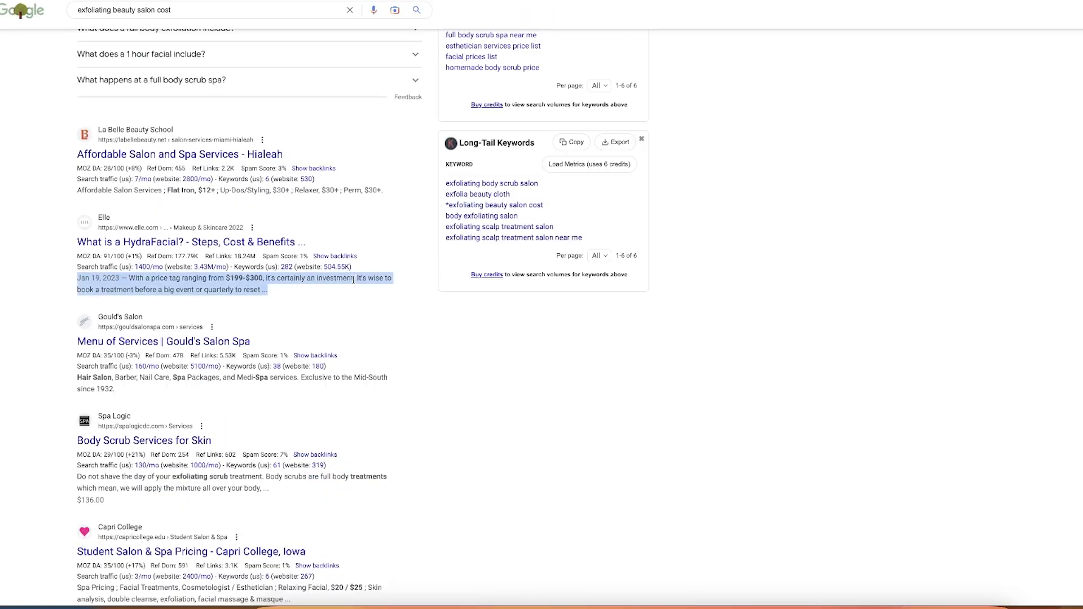
double_click(384, 281)
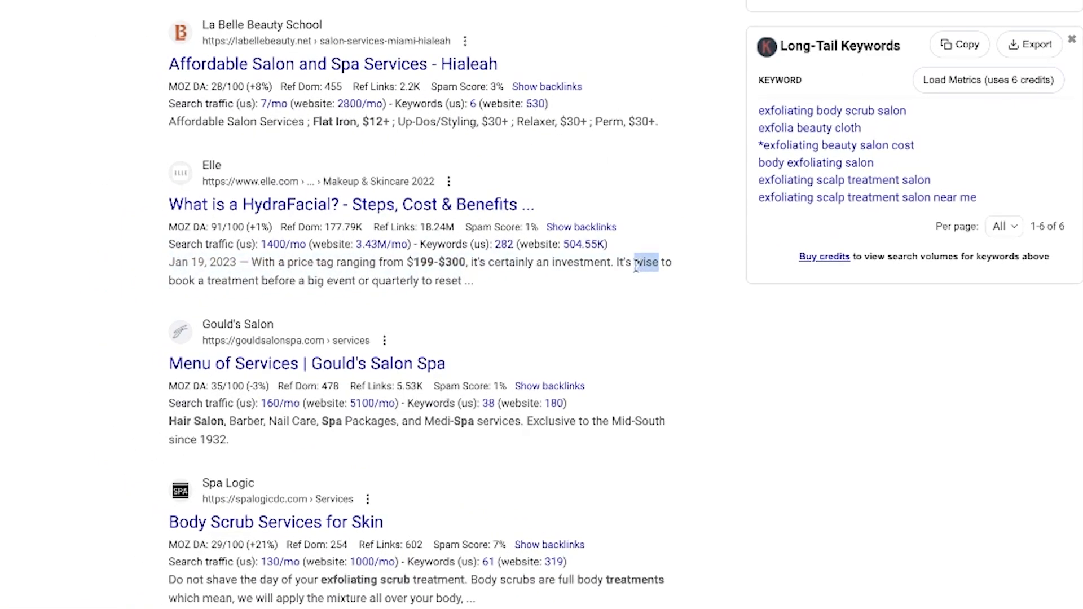
drag(407, 262, 463, 280)
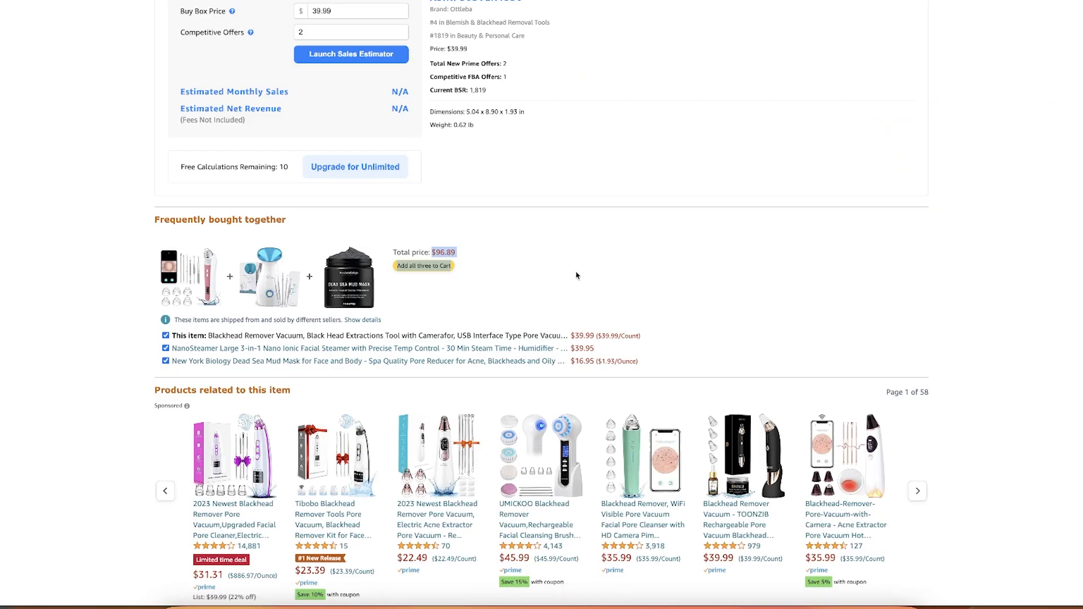
scroll(606, 141, down, 2)
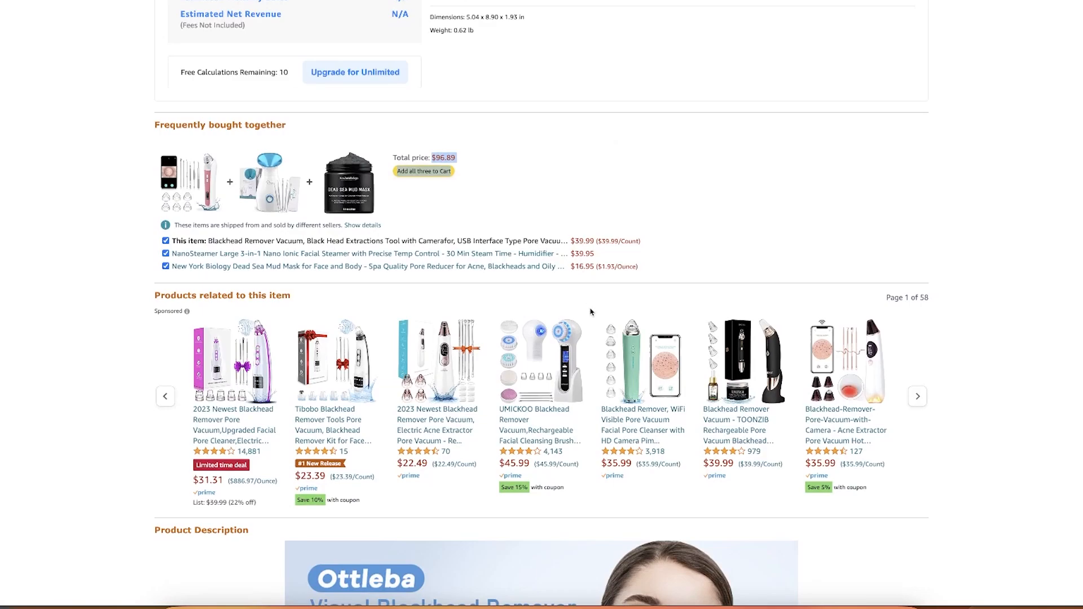
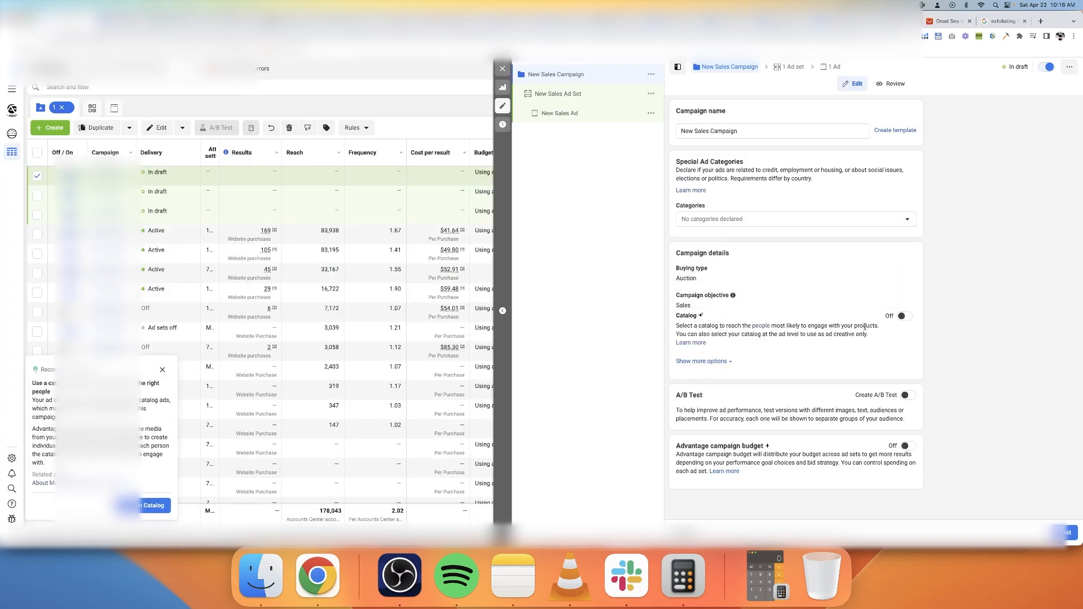
Name the campaign "Bundle Pore vacuum Cleaner" and its ad set "Skin"
triple_click(749, 132)
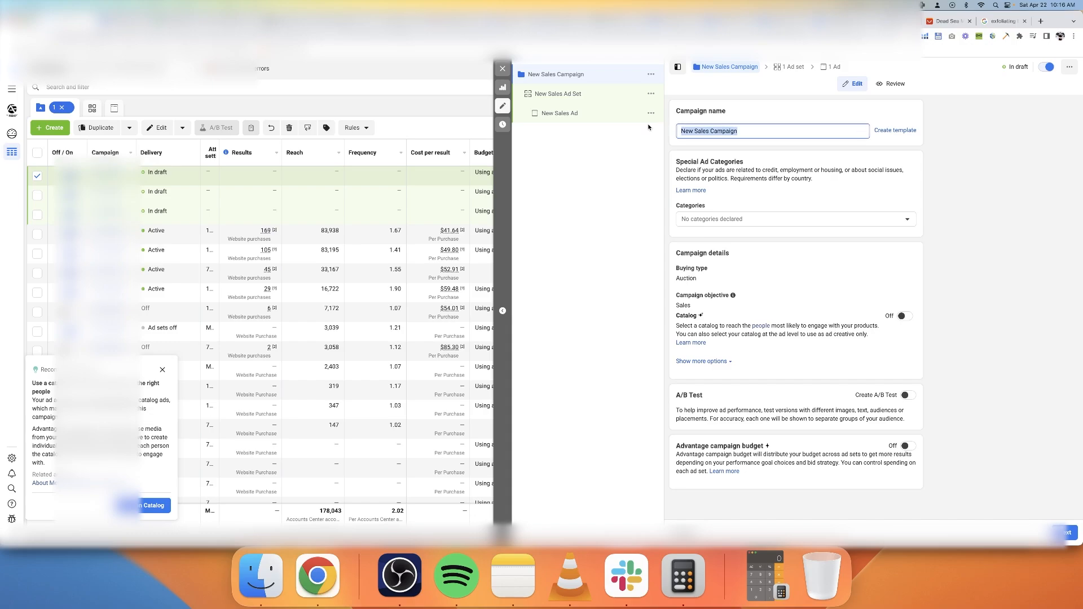
text(Bundle Pore vacuum Cleaner)
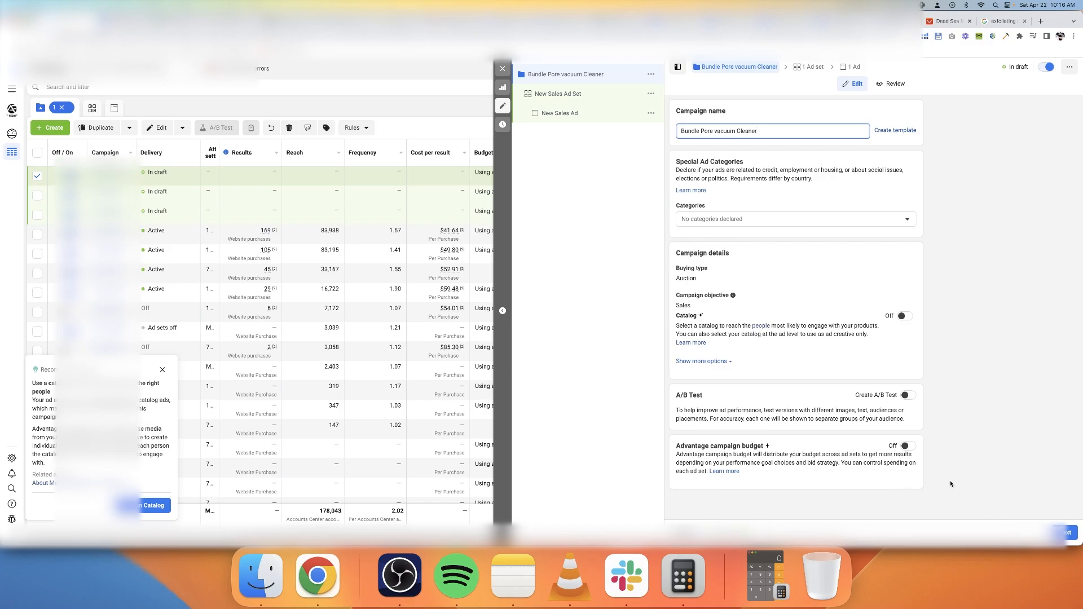
click(1069, 537)
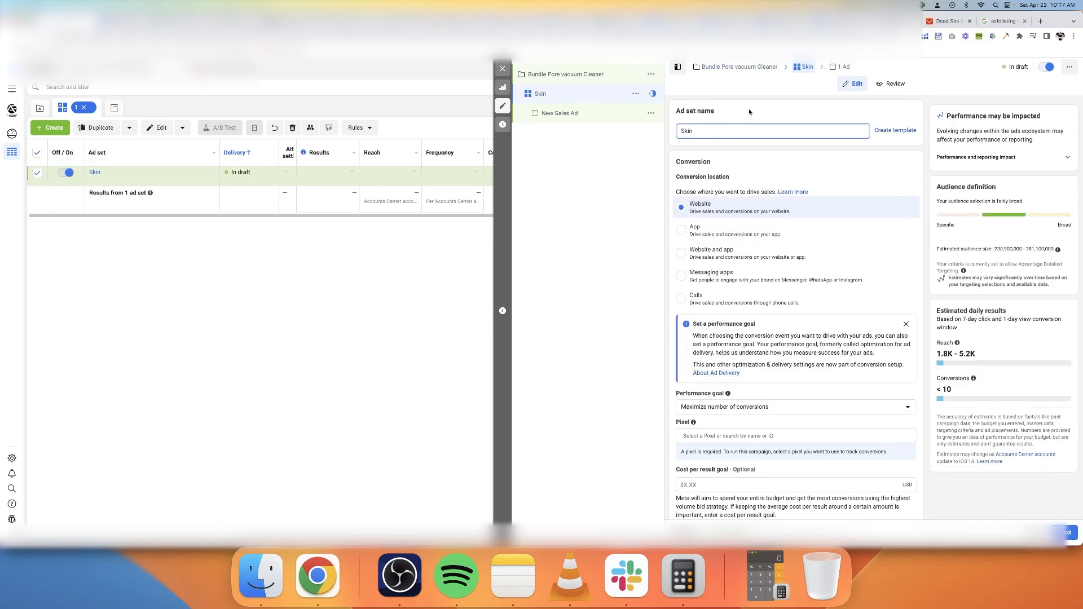
Add the Skin care (cosmetics) interest to the ad set's detailed targeting
scroll(767, 458, down, 5)
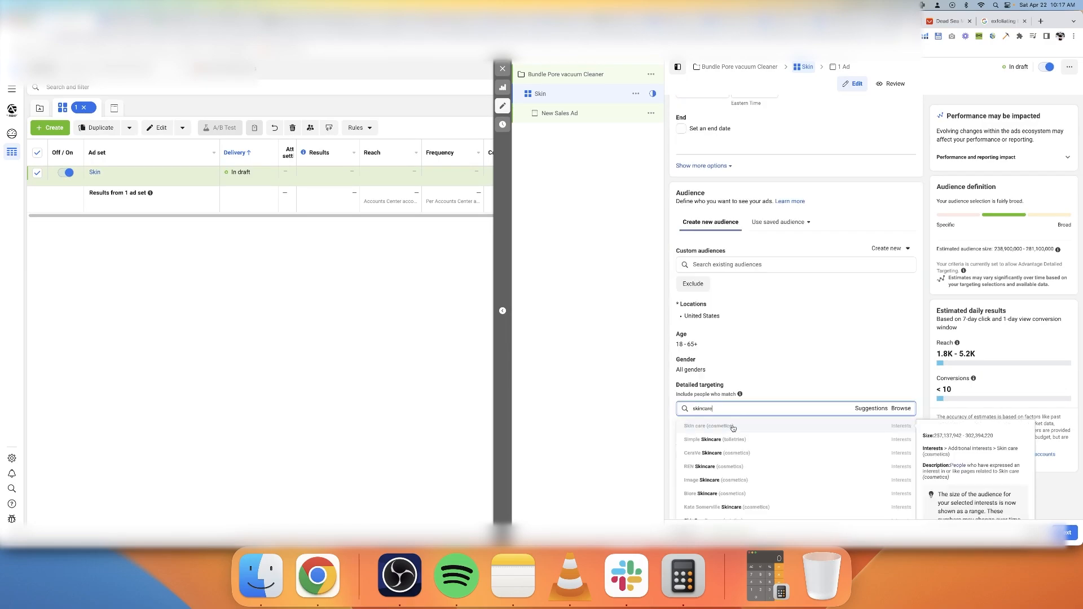
click(732, 427)
drag(684, 426, 752, 428)
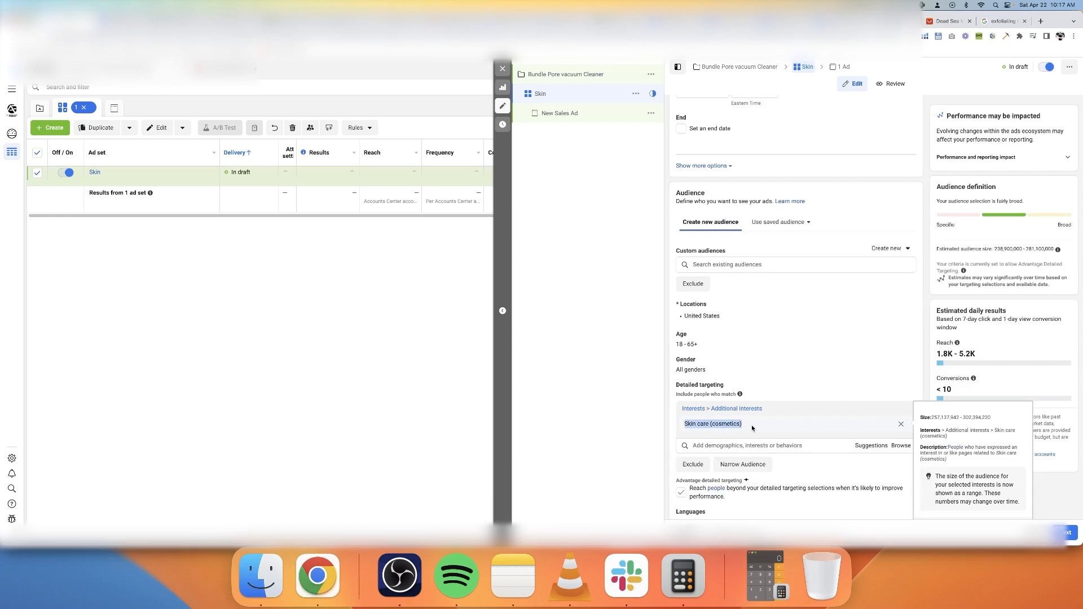
click(675, 422)
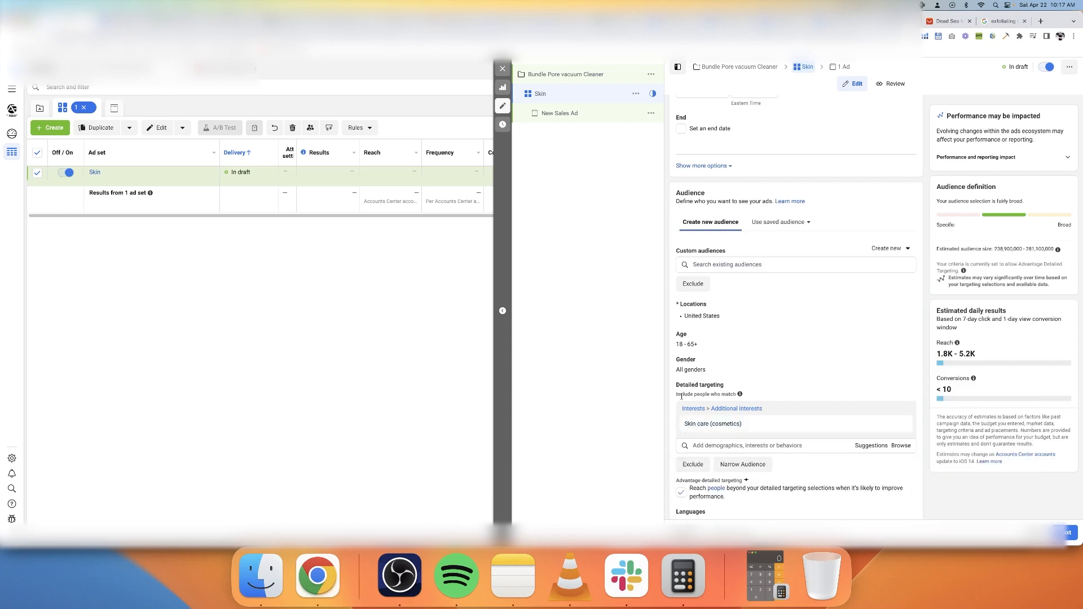
Add Australia, Canada and the United Kingdom to the audience locations alongside the United States
scroll(773, 284, down, 2)
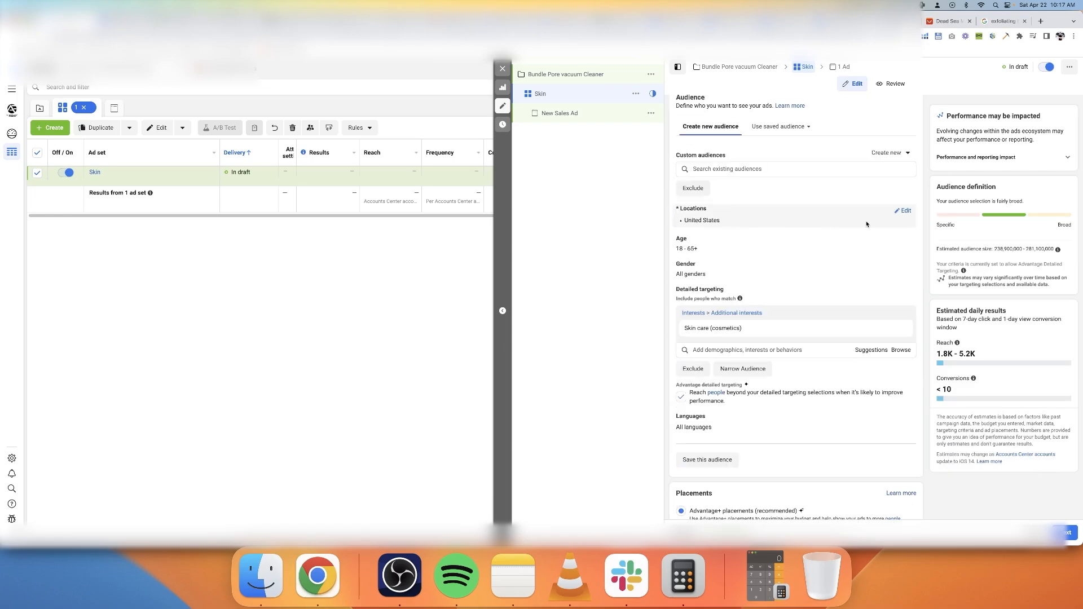
click(905, 211)
click(771, 282)
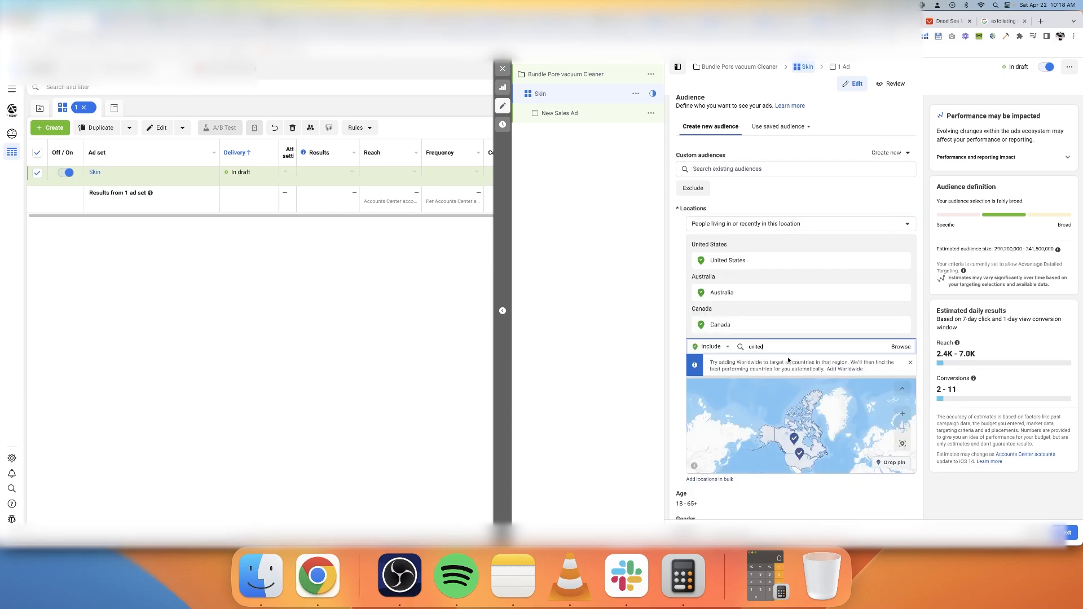
Replace the Skin care interest in detailed targeting with the suggested Cosmetics (personal care) interest
scroll(788, 360, down, 6)
click(871, 281)
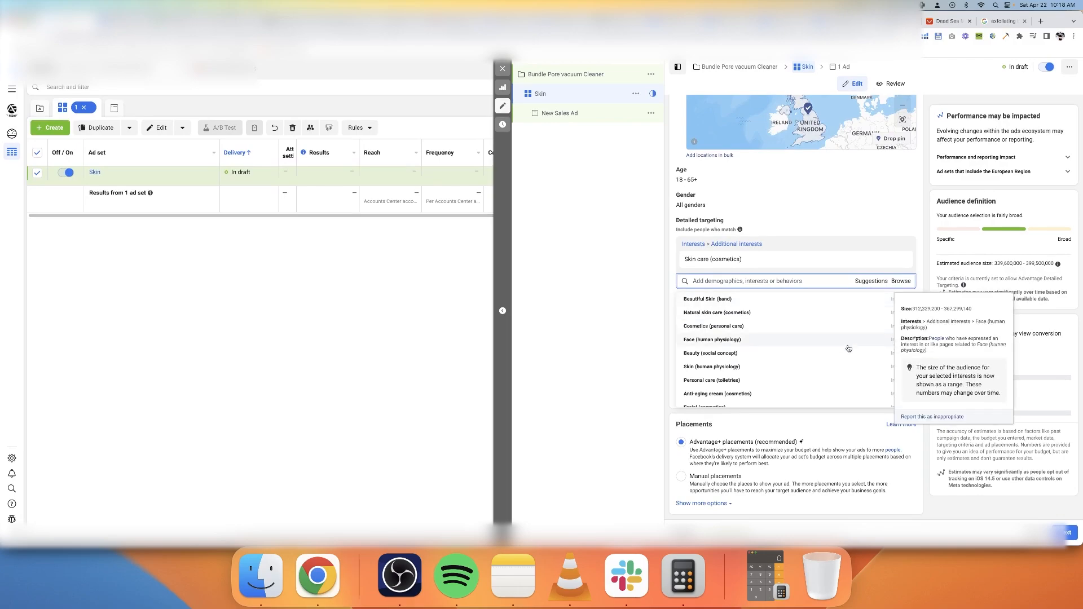
scroll(843, 361, down, 3)
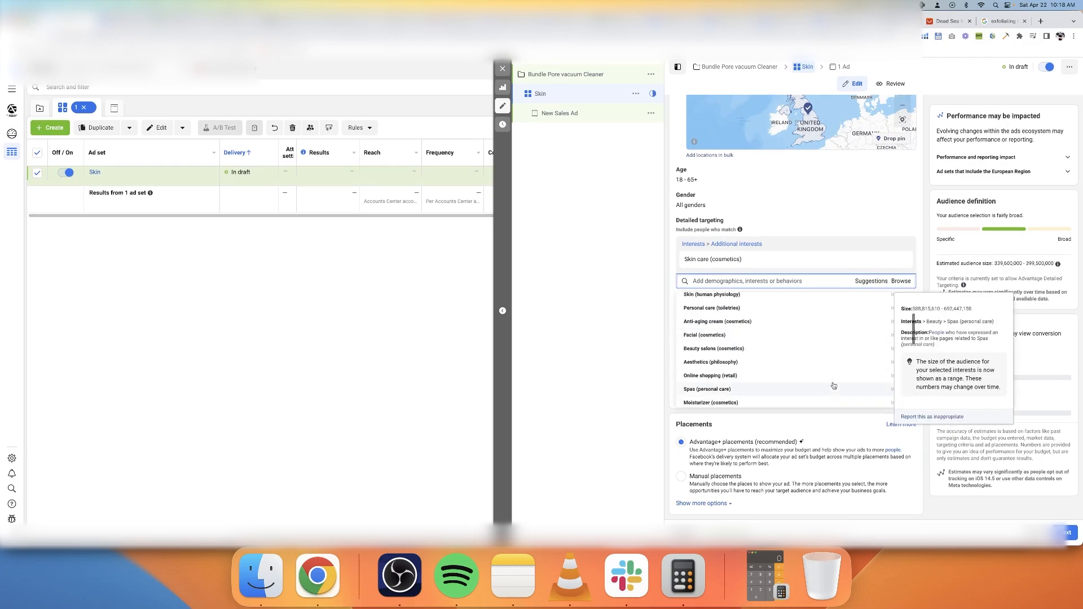
scroll(818, 384, up, 3)
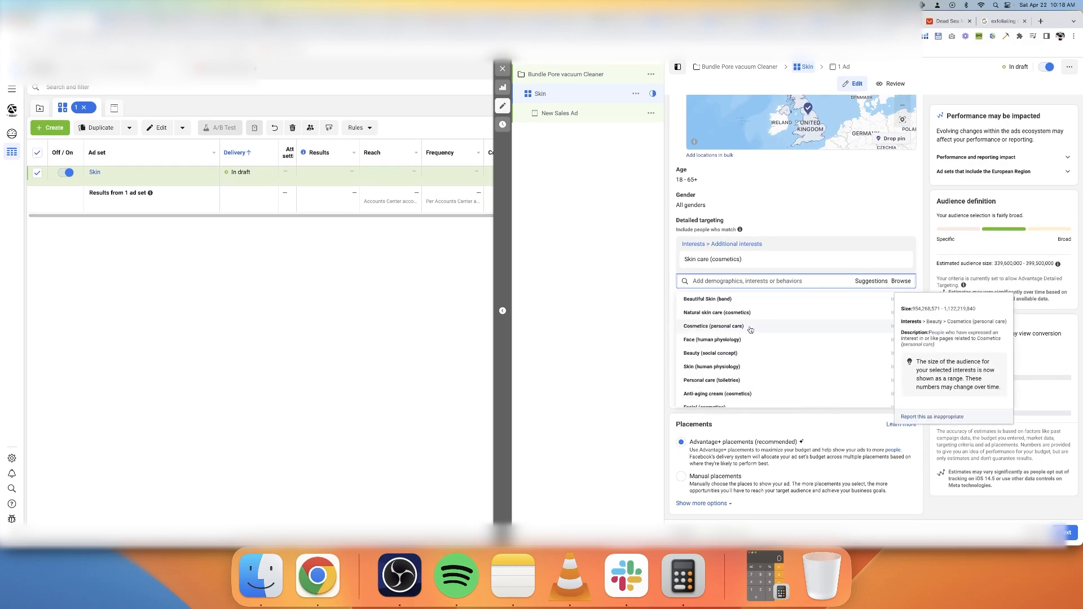
click(750, 329)
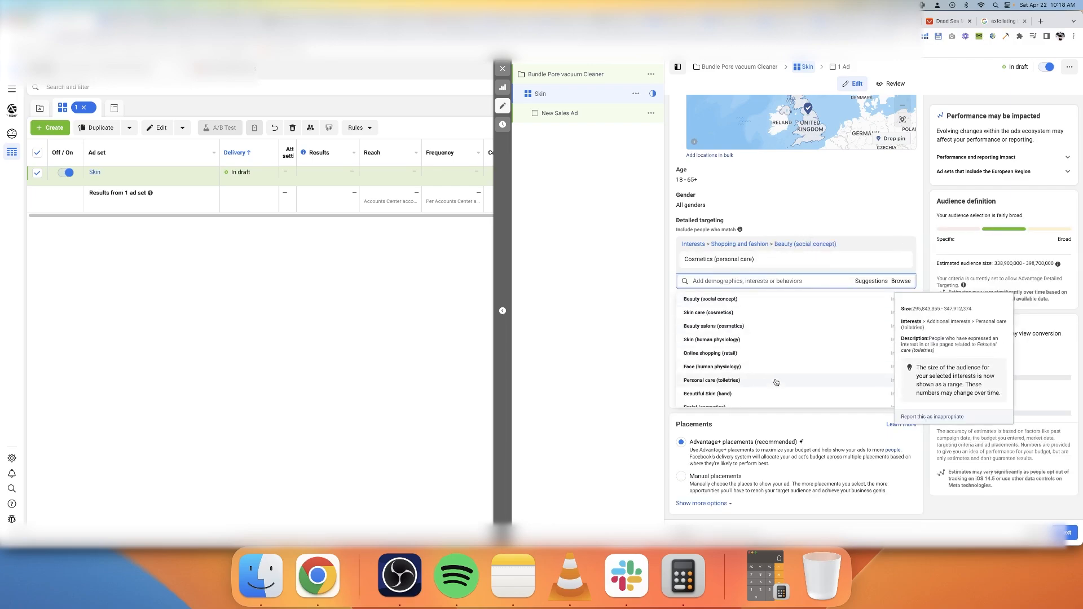
Set the audience age range to 30–60 and narrow the audience to people who also match Engaged Shoppers
scroll(776, 383, down, 5)
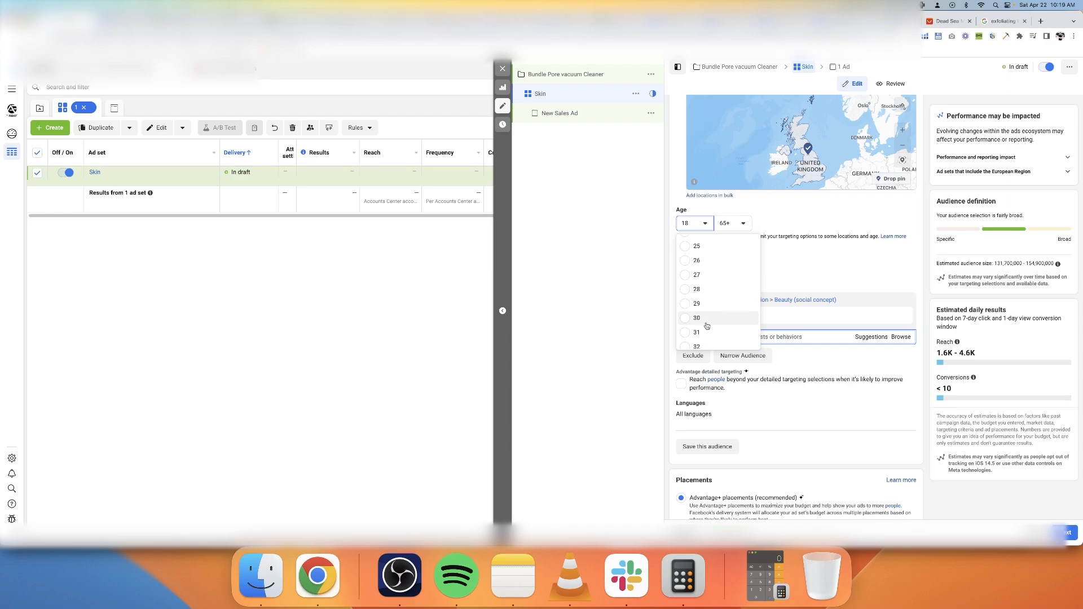
click(708, 319)
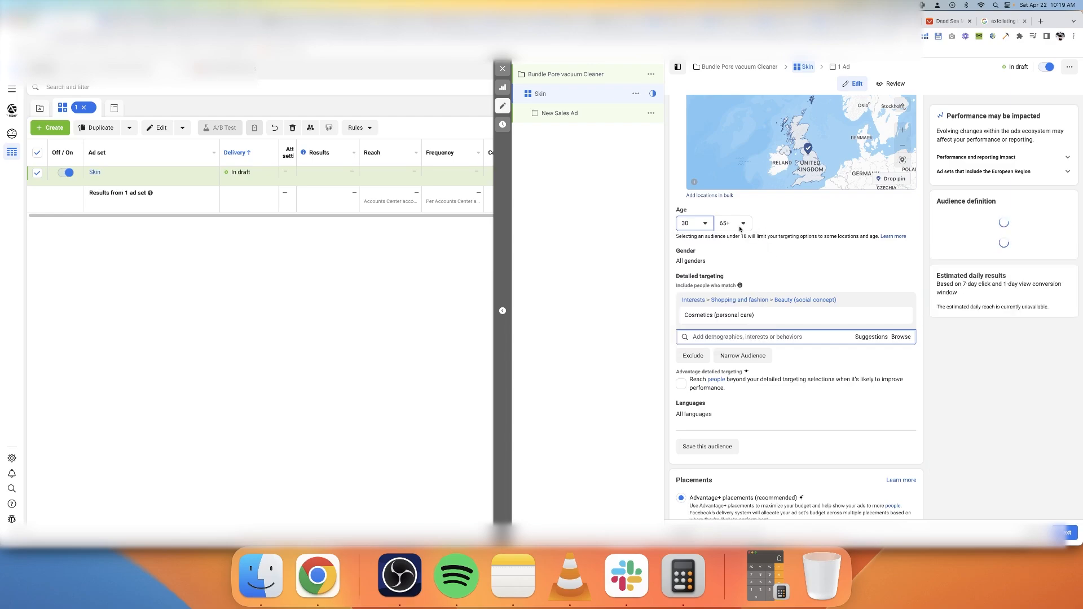
click(742, 225)
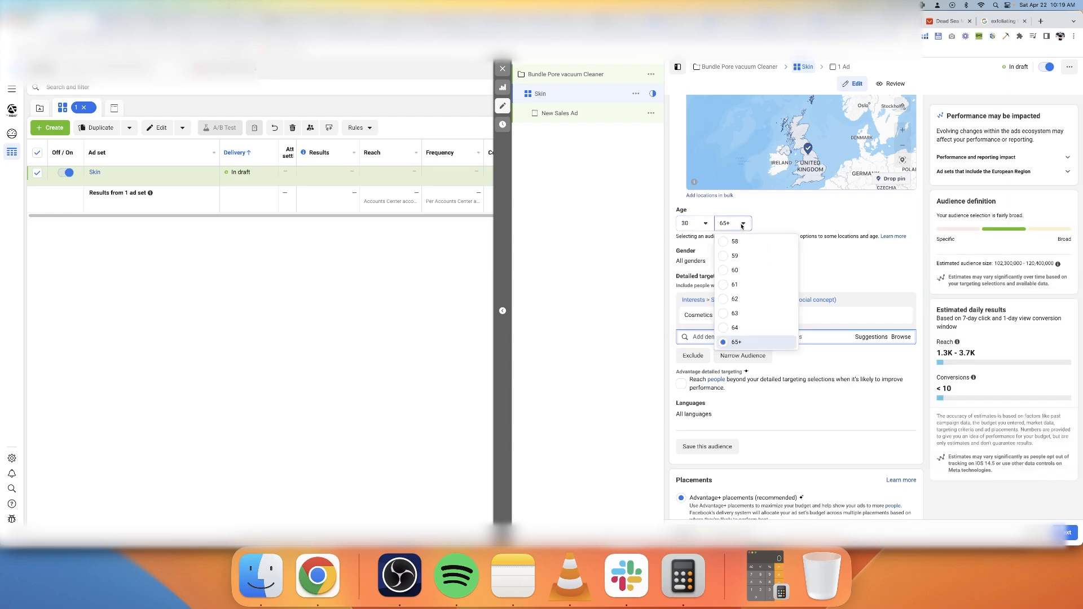
click(733, 329)
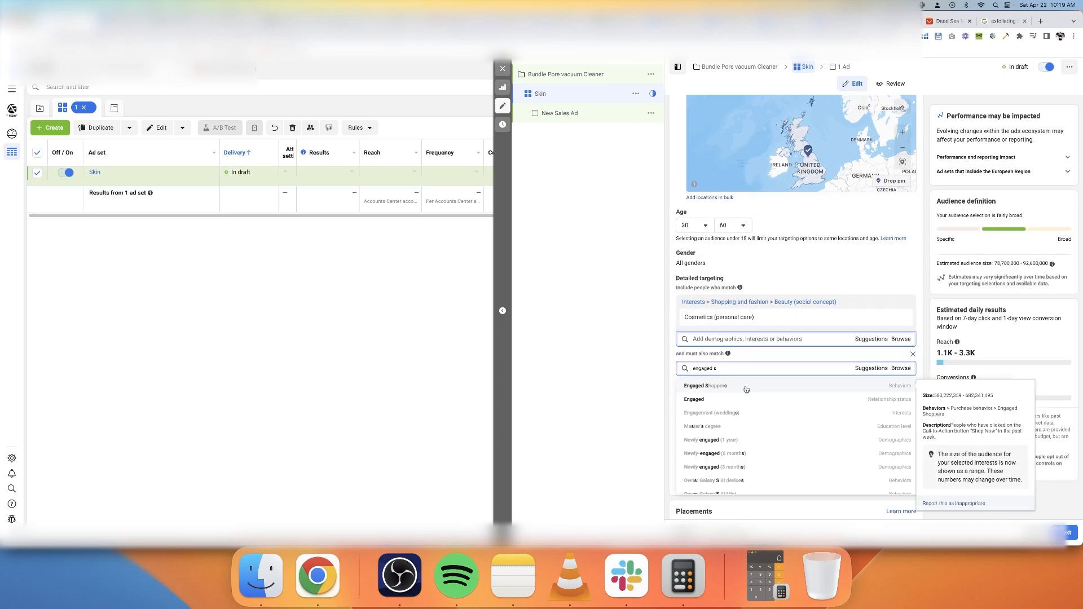
click(744, 387)
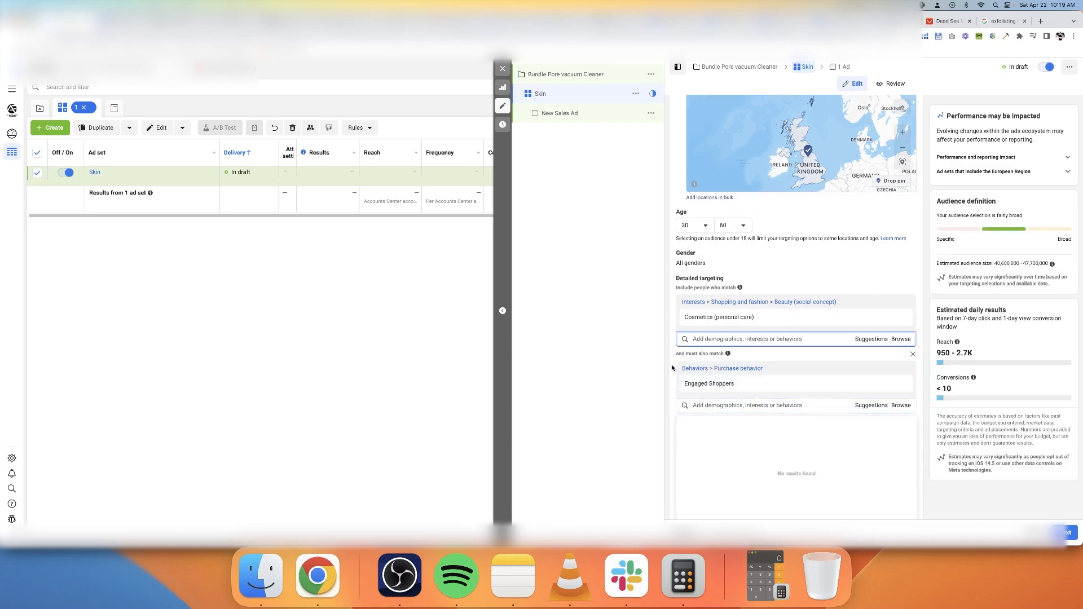
click(672, 368)
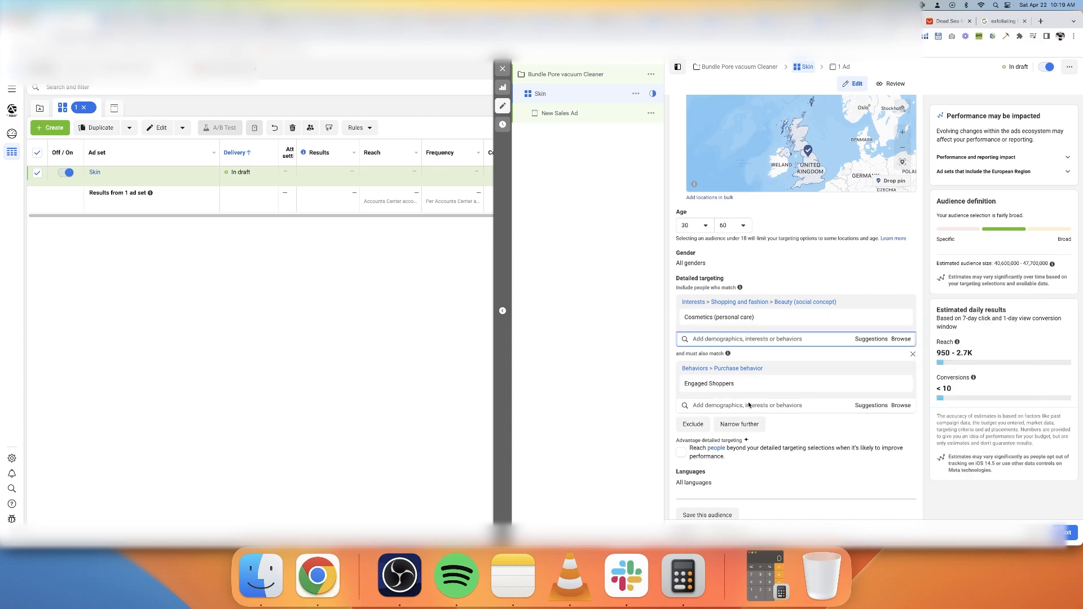
Review the ad set's locations, detailed targeting, budget and schedule settings
scroll(748, 405, down, 3)
scroll(850, 421, up, 6)
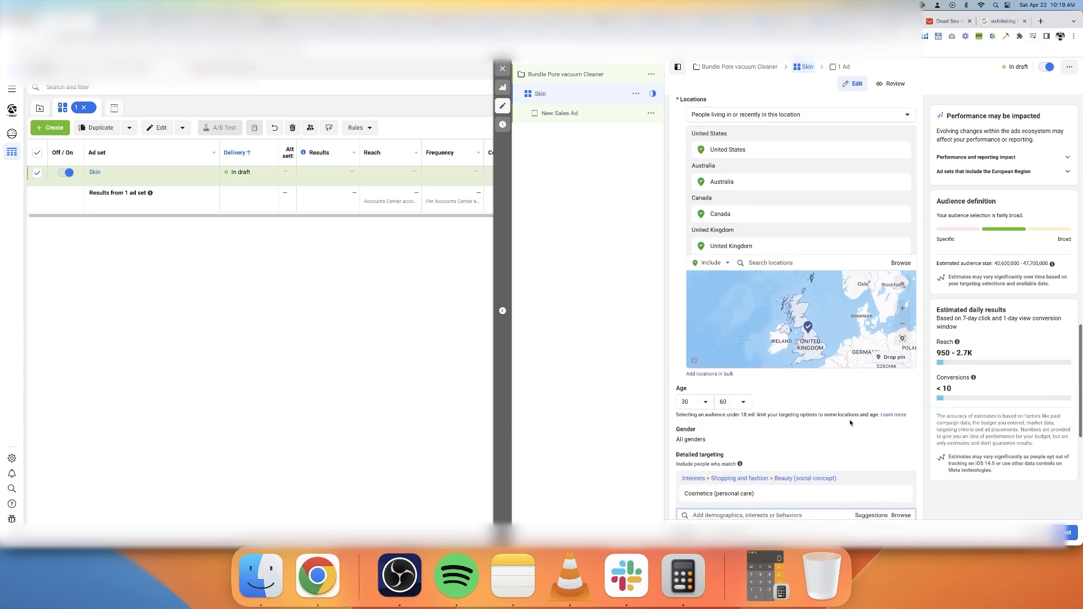
scroll(850, 422, up, 6)
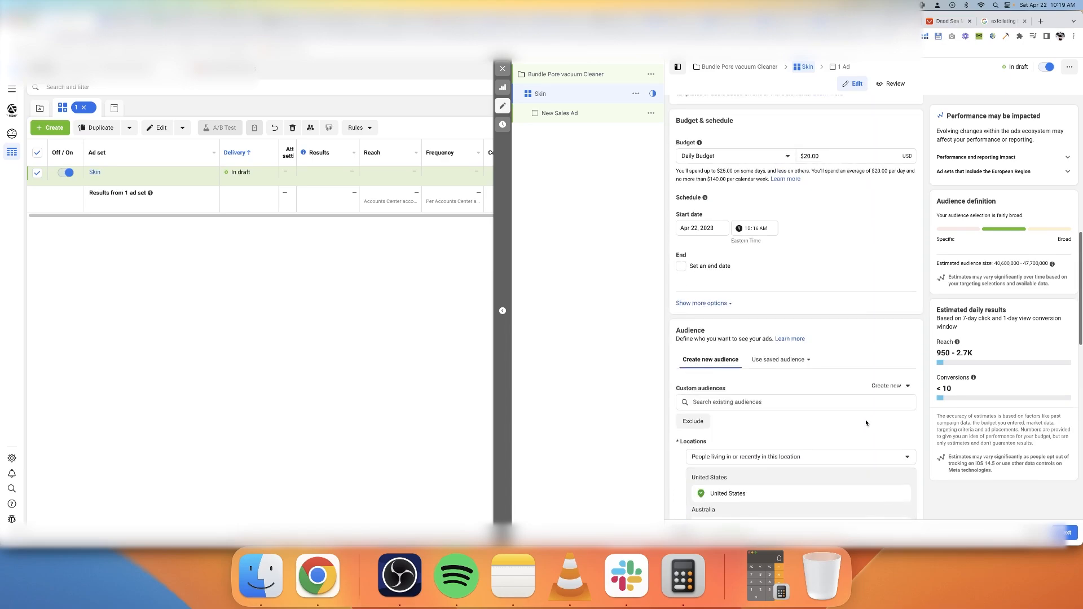
scroll(849, 430, down, 10)
scroll(870, 450, up, 9)
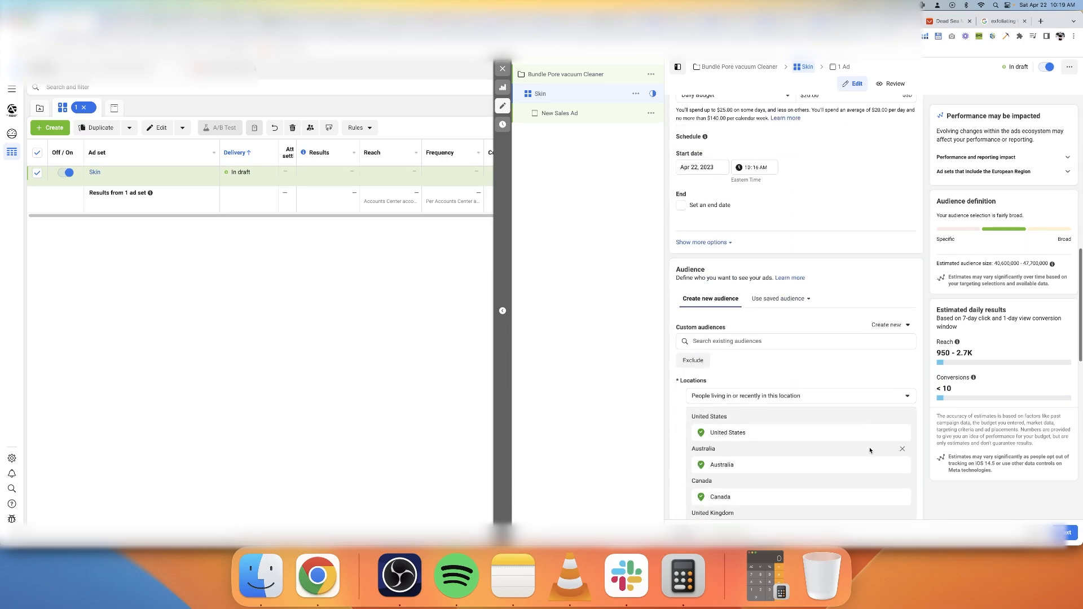
scroll(834, 265, down, 3)
scroll(839, 282, up, 6)
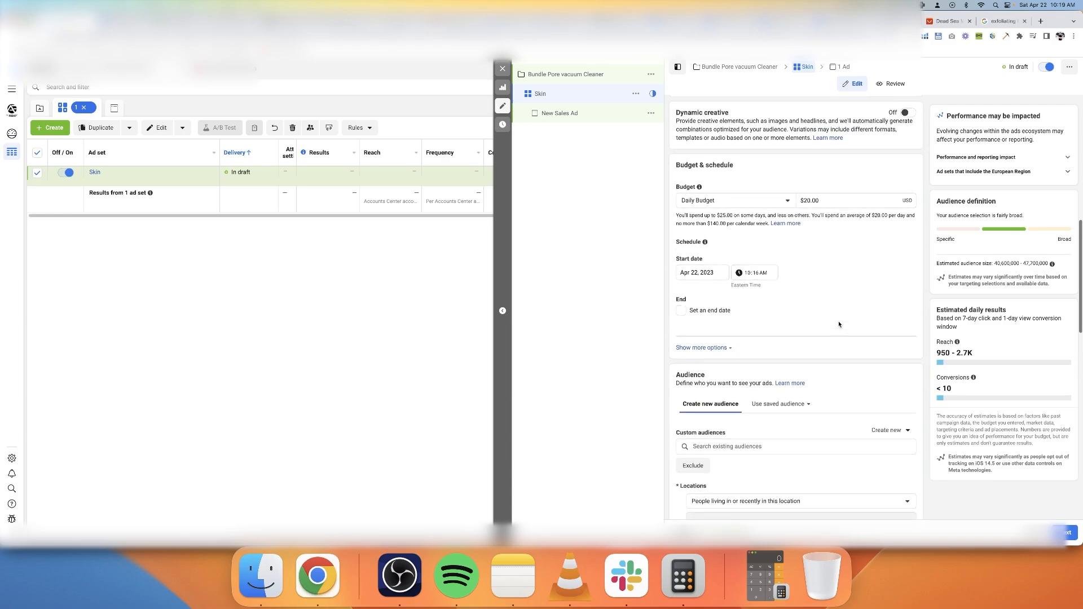
Restrict the audience language to English (All) and the gender to Women
scroll(851, 299, down, 10)
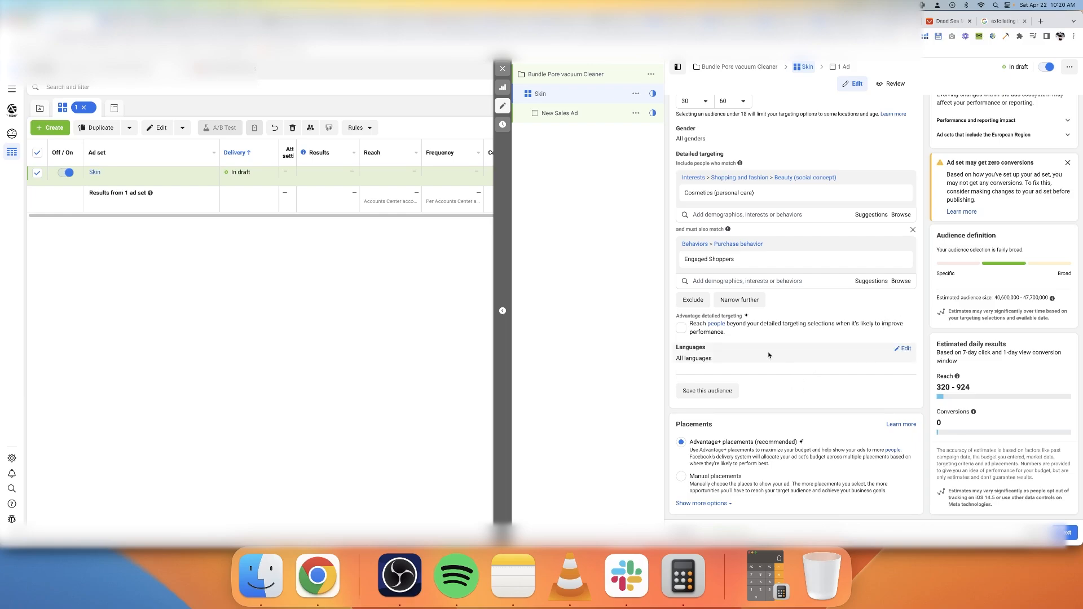
click(888, 359)
text(engl)
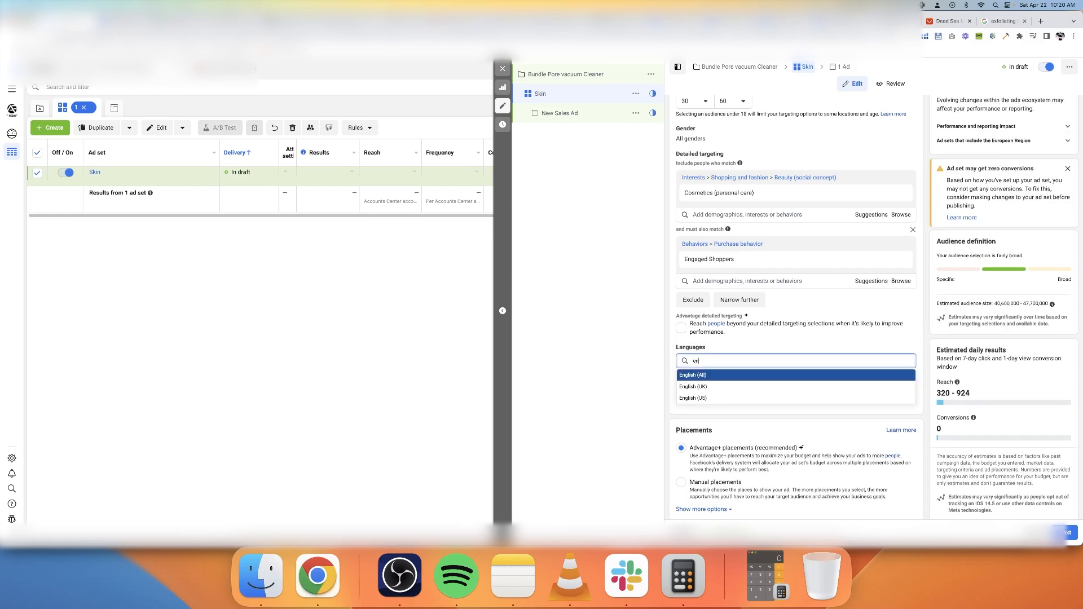
click(776, 377)
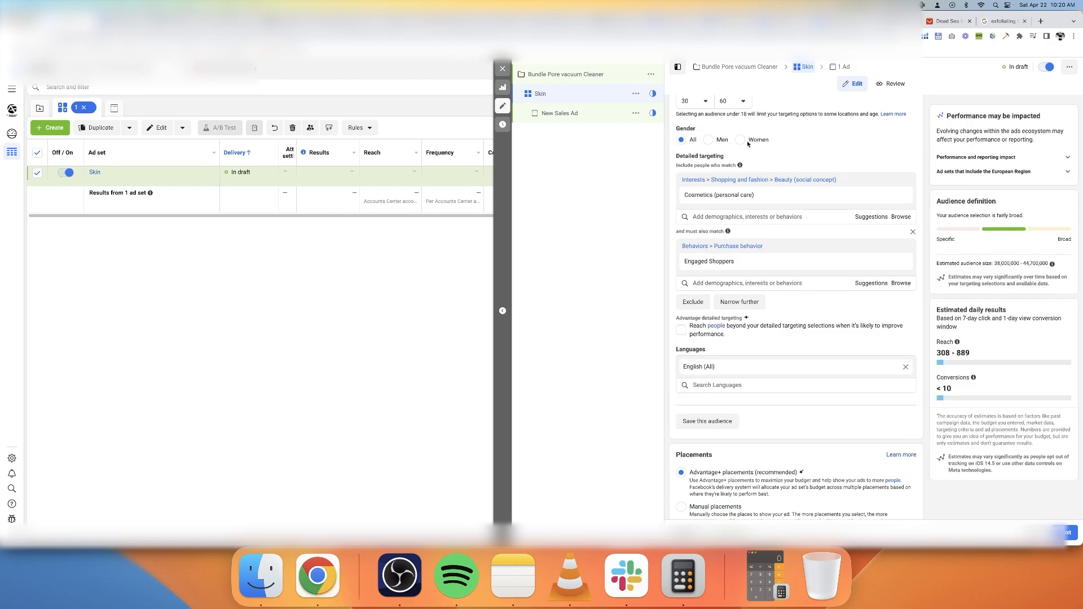
click(741, 141)
Review the audience settings and look through the suggested interests related to Cosmetics (personal care)
scroll(845, 371, up, 5)
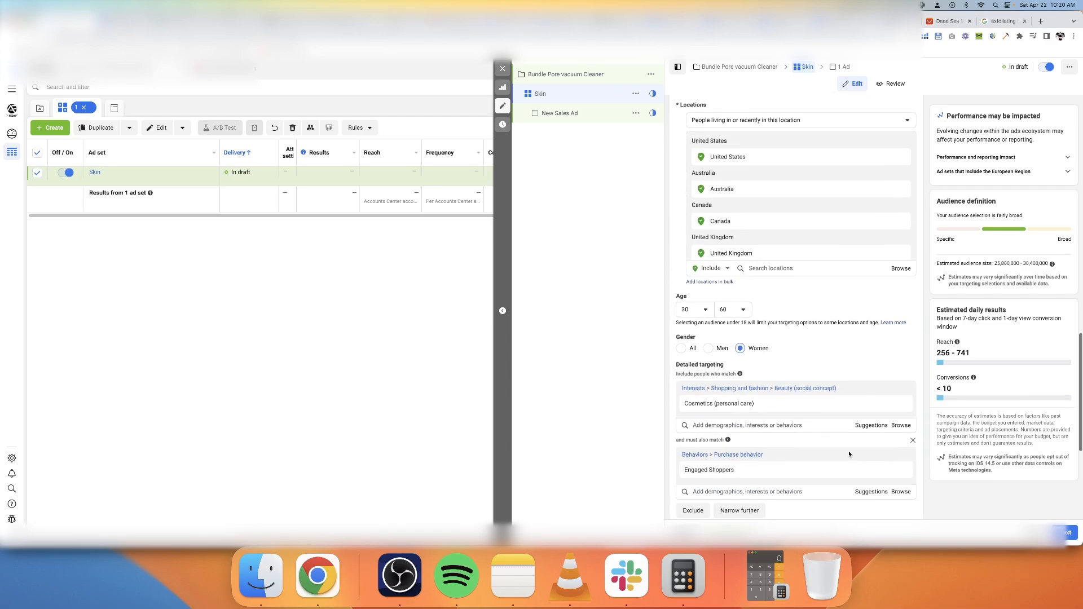
scroll(848, 454, up, 5)
scroll(837, 456, down, 9)
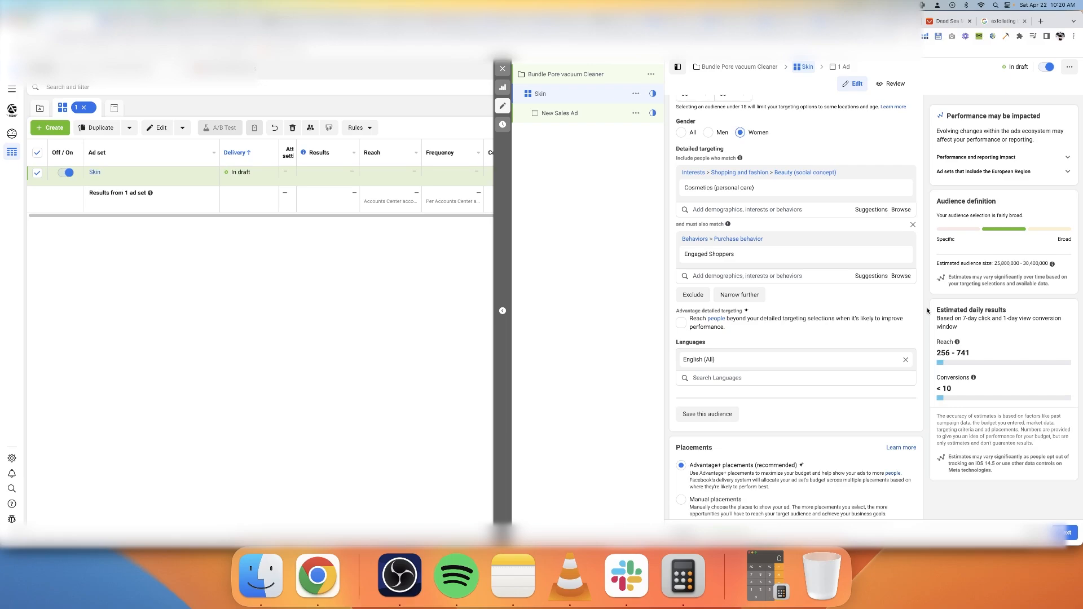
click(864, 276)
click(872, 210)
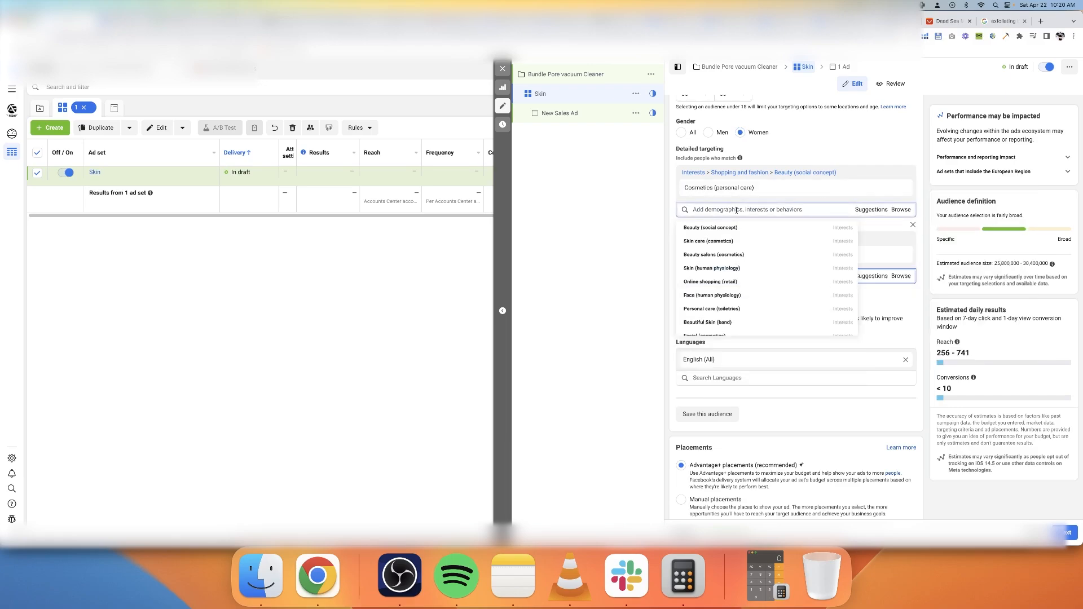
mouse_move(709, 309)
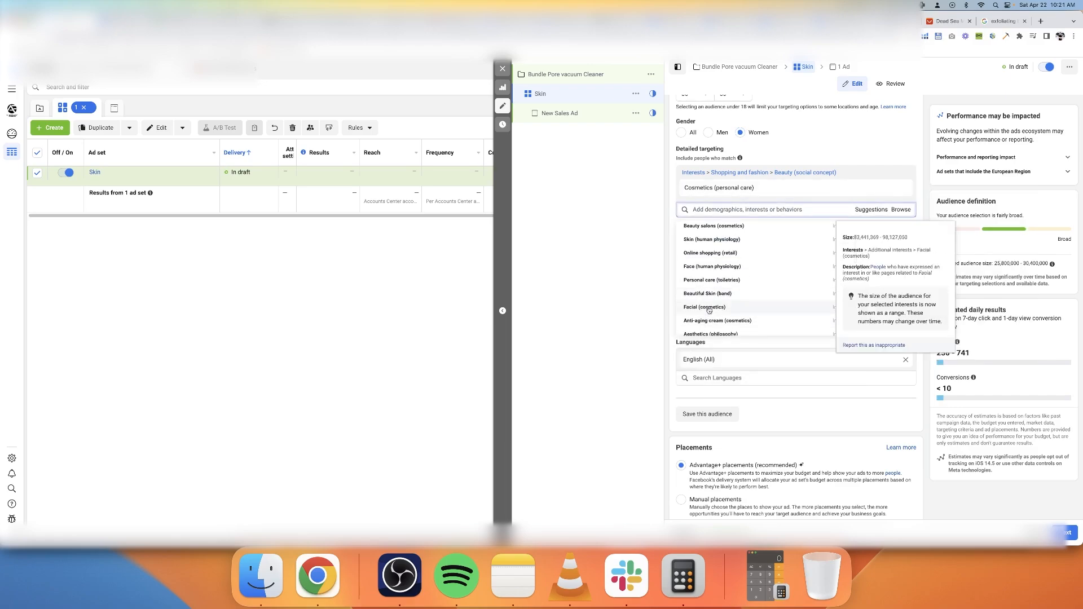
scroll(722, 302, down, 5)
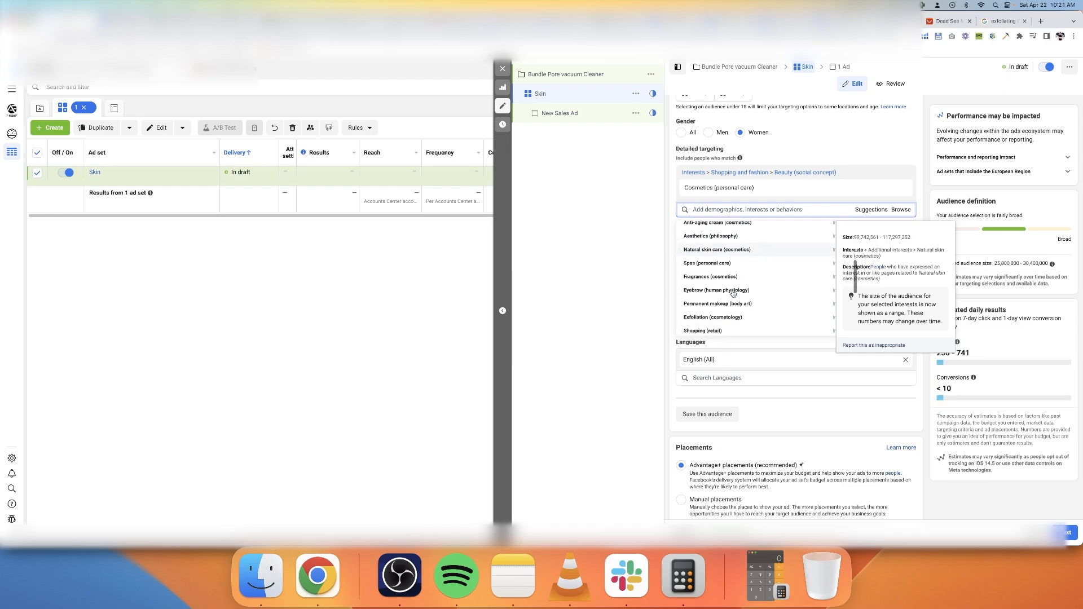
scroll(731, 297, down, 3)
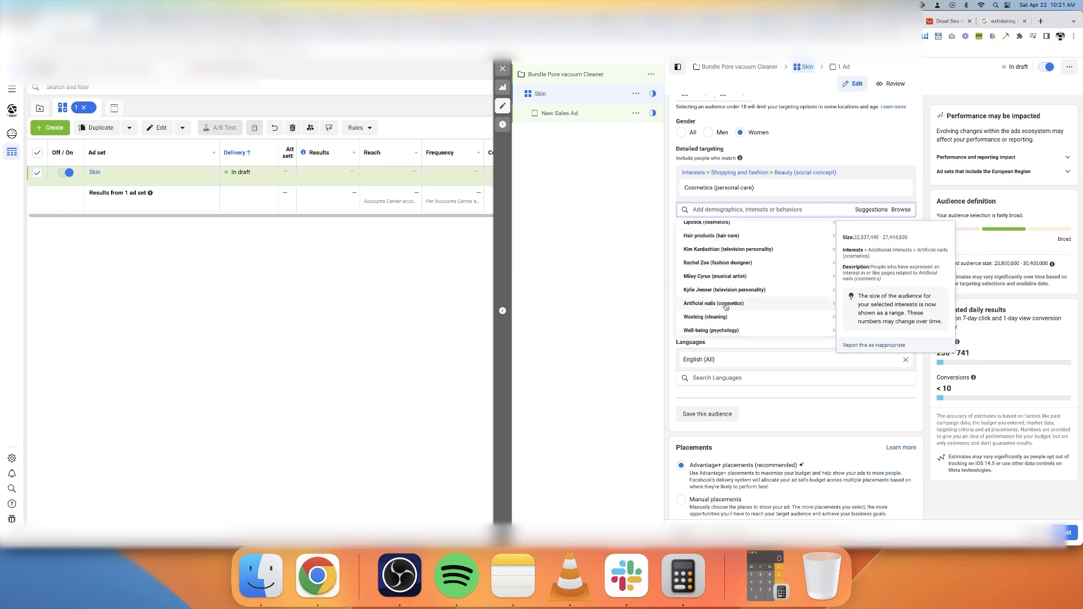
scroll(717, 322, down, 1)
scroll(727, 304, up, 2)
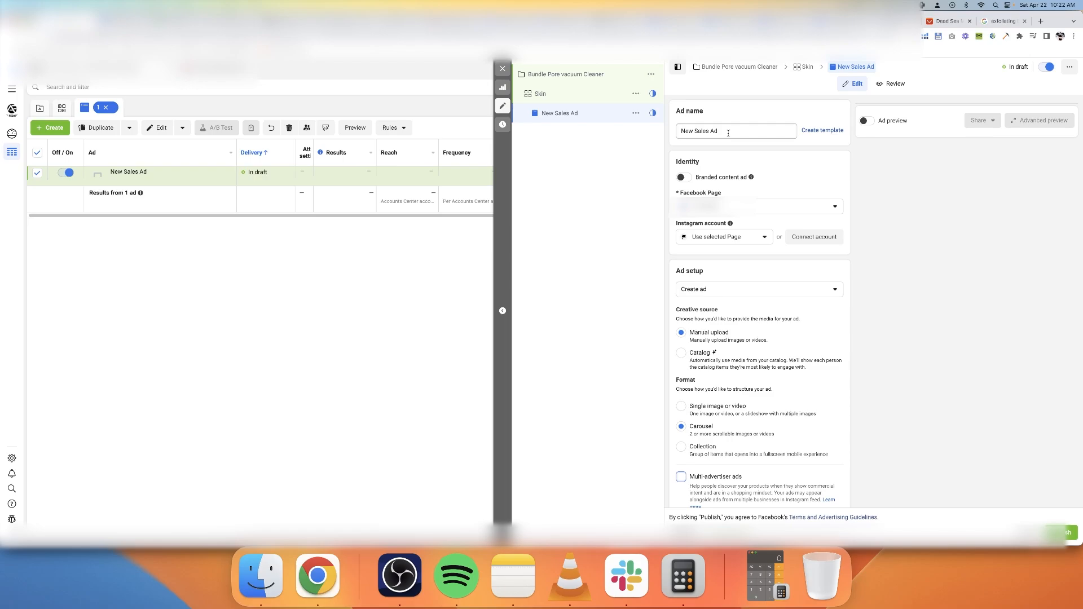
Set the format of the new sales ad to Single image or video
key(F2)
scroll(725, 139, down, 3)
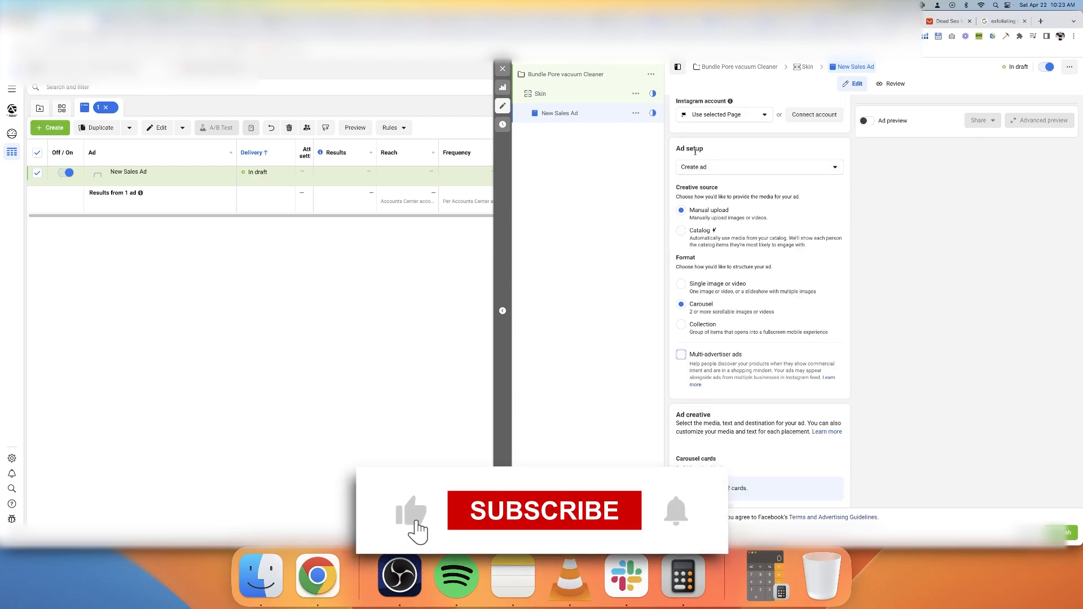
click(781, 286)
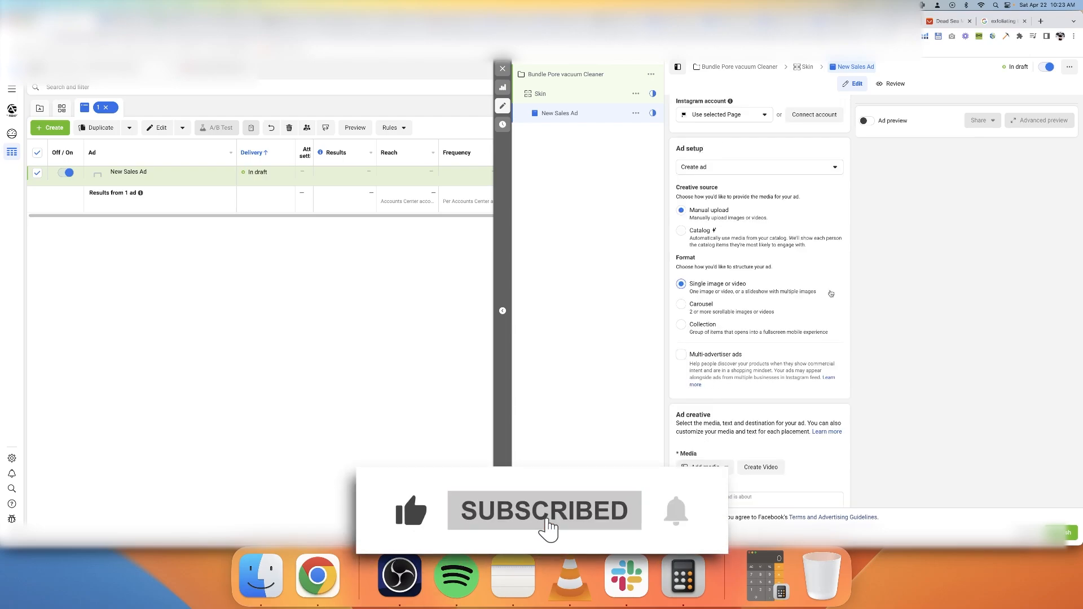
Check the source options available under Ad setup and the ad creative fields of the new sales ad
scroll(875, 290, up, 3)
click(719, 291)
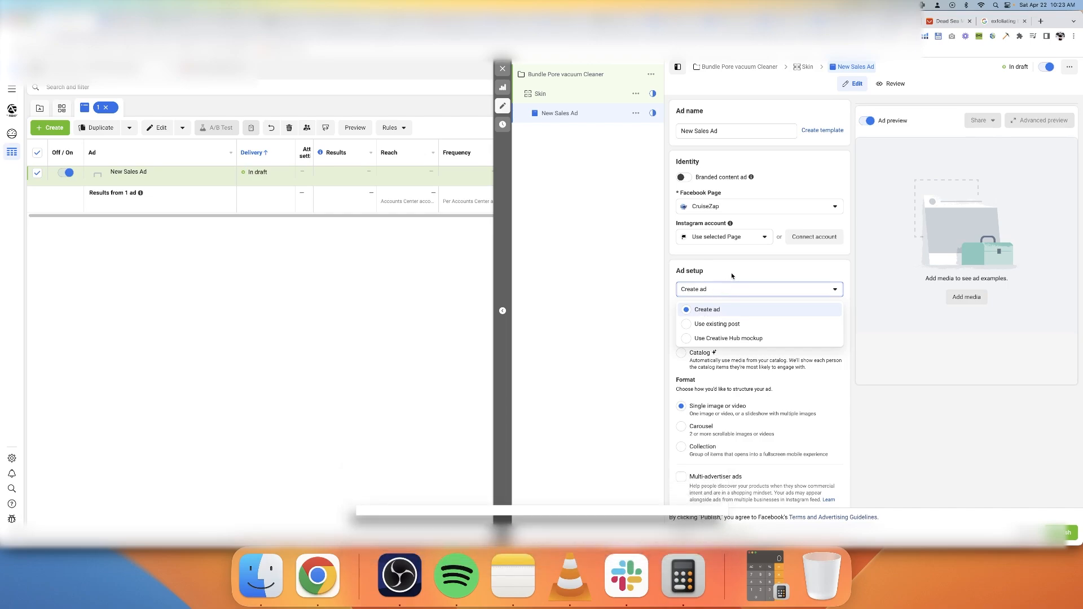
click(797, 273)
scroll(798, 275, down, 1)
scroll(773, 255, down, 4)
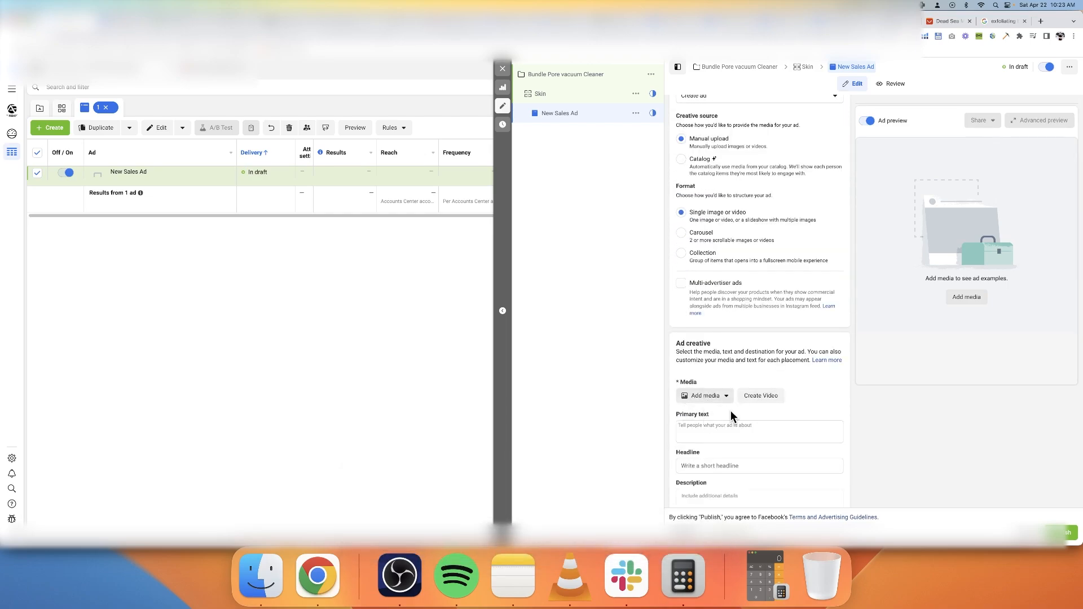
Copy the review starting "I was skeptical at first" from TheReviewIndex into the ad's primary text and remove its leading ellipsis
click(748, 430)
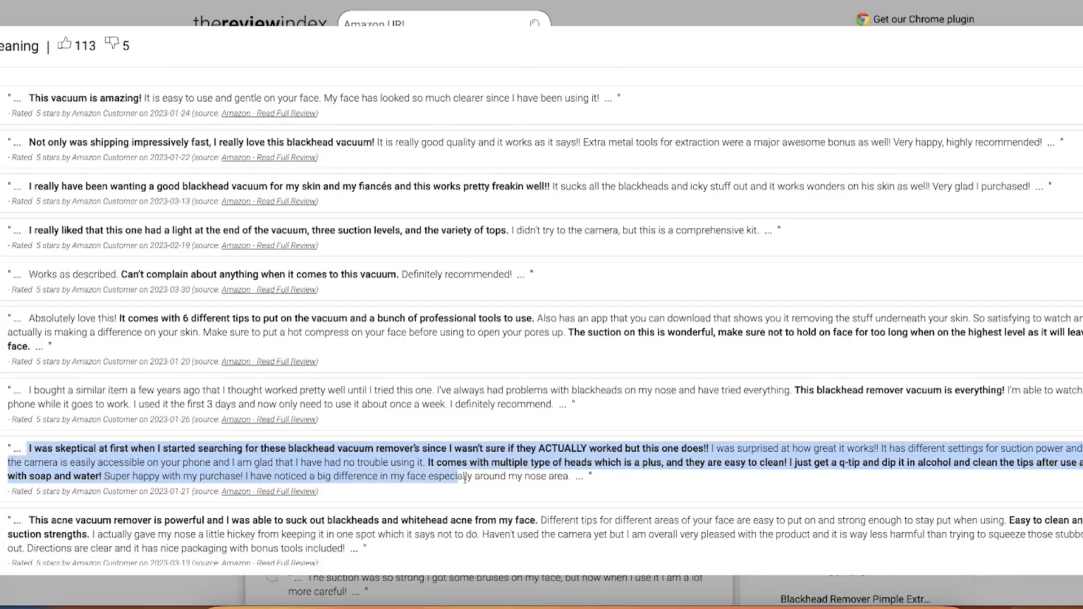
drag(465, 478, 613, 483)
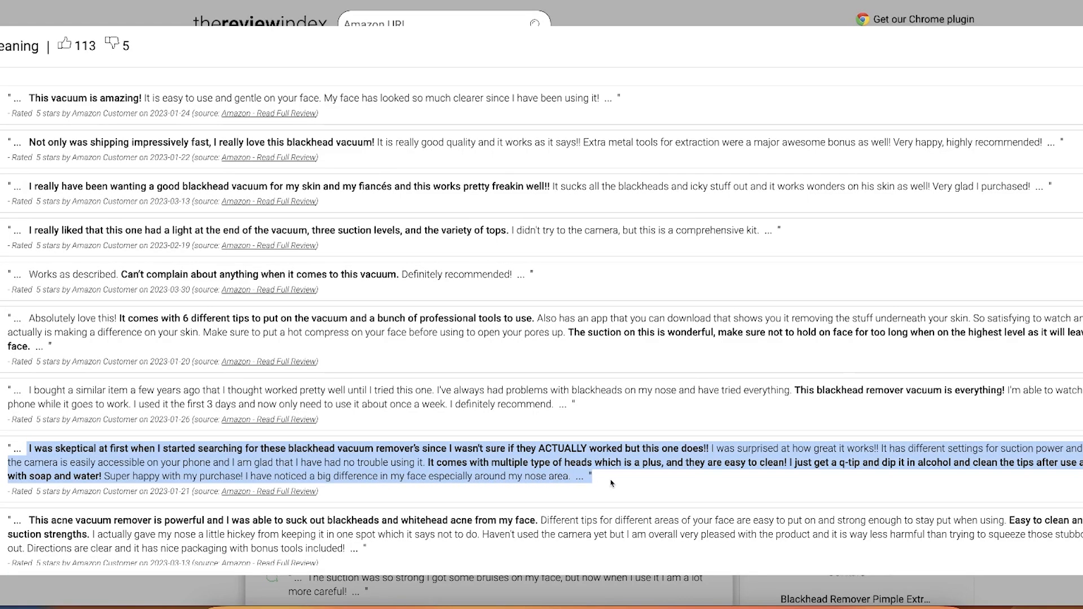
triple_click(248, 458)
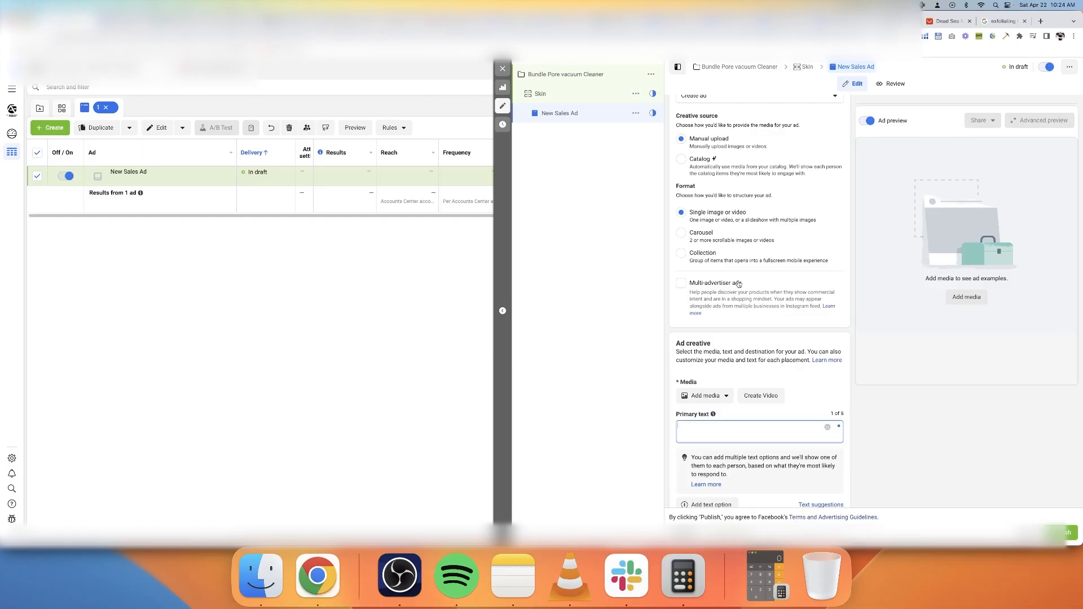
text(" ...   I was skeptical at first when I started searching for these blackhead vacuum remover's since I wasn't sure if they ACTUALLY worked but this one does!! I was surprised at how great it works!! It has different settings for suction power and it gets pretty strong, the camera is easily accessible on your phone and I am glad that I have had no trouble using it. It comes with multiple type of heads which is a plus, and they are easy to clean! I just get a q-tip and dip it in alcohol and clean the tips after use and then wash them with soap and water! Super happy with my purchase! I have noticed a big difference in my face especially around my nose area.  ...  ")
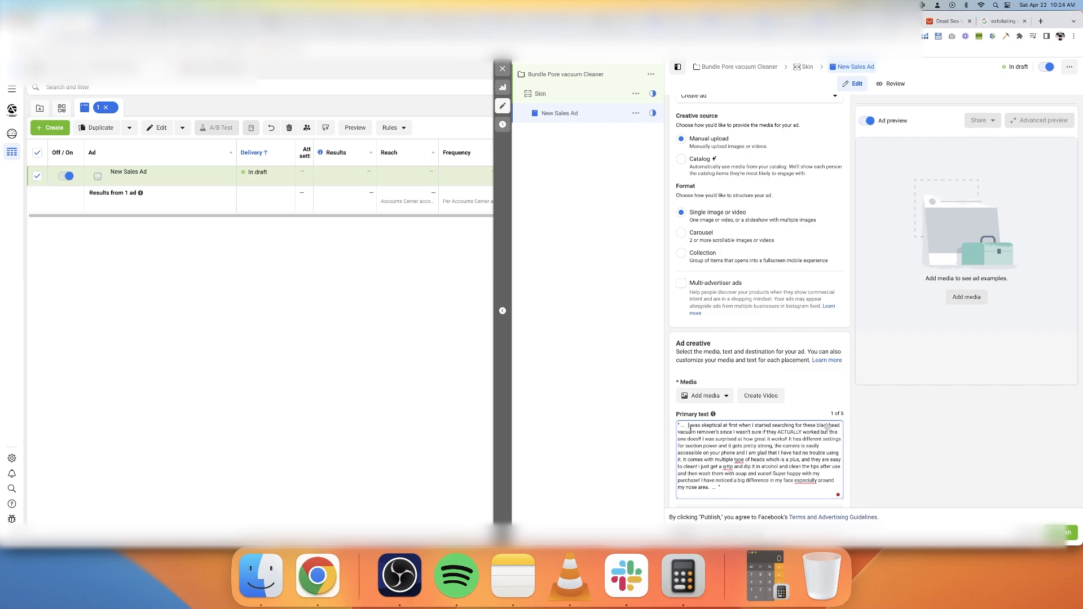
key(BackSpace)
key(BackSpace)
key(BackSpace)
key(BackSpace)
key(BackSpace)
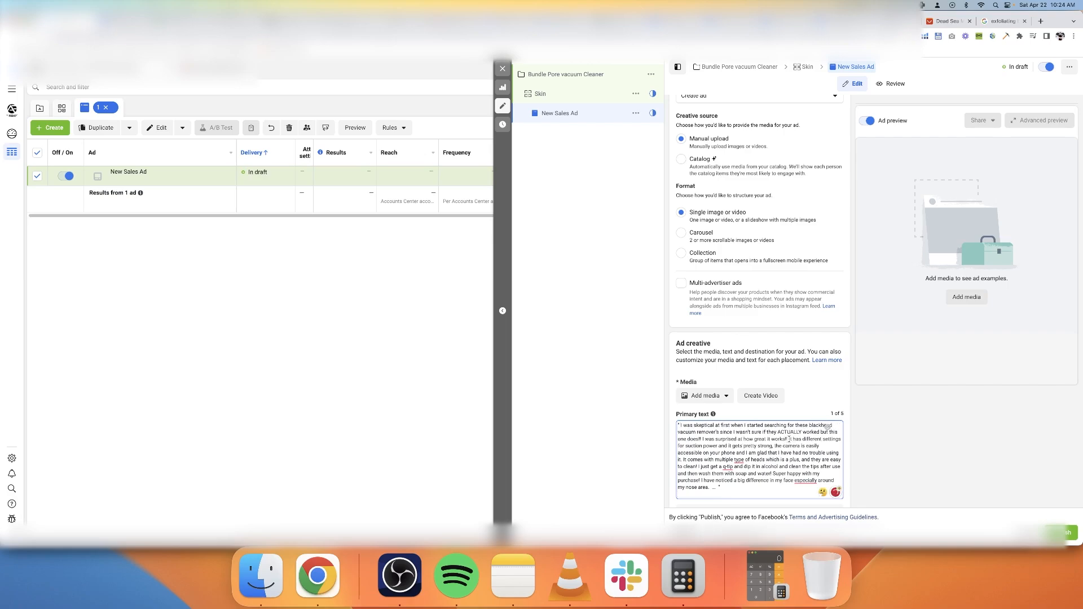
Split the primary text into paragraphs before "It has different settings" and "I just get a Q-tip"
key(Return)
key(Return)
key(Return)
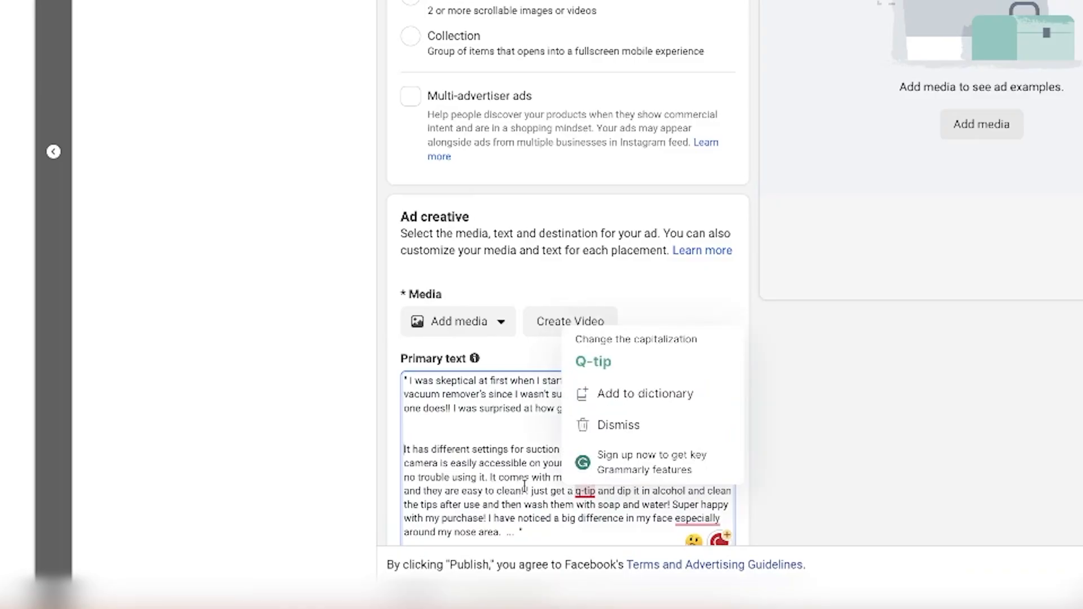
click(523, 490)
key(Return)
key(Return)
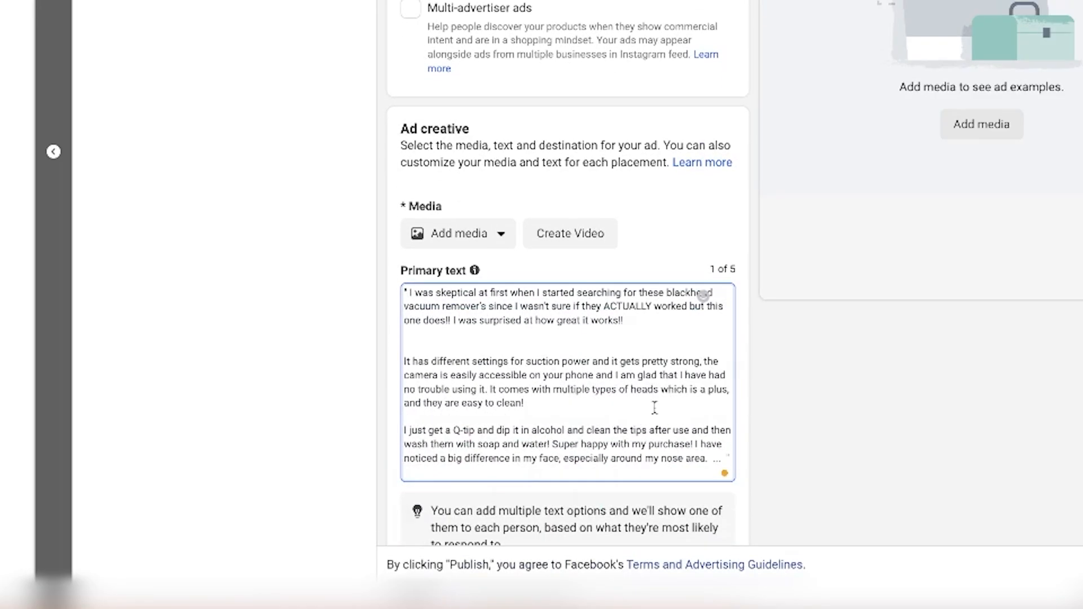
key(BackSpace)
Remove the trailing ellipsis after "especially around my nose area." in the primary text
scroll(645, 321, down, 1)
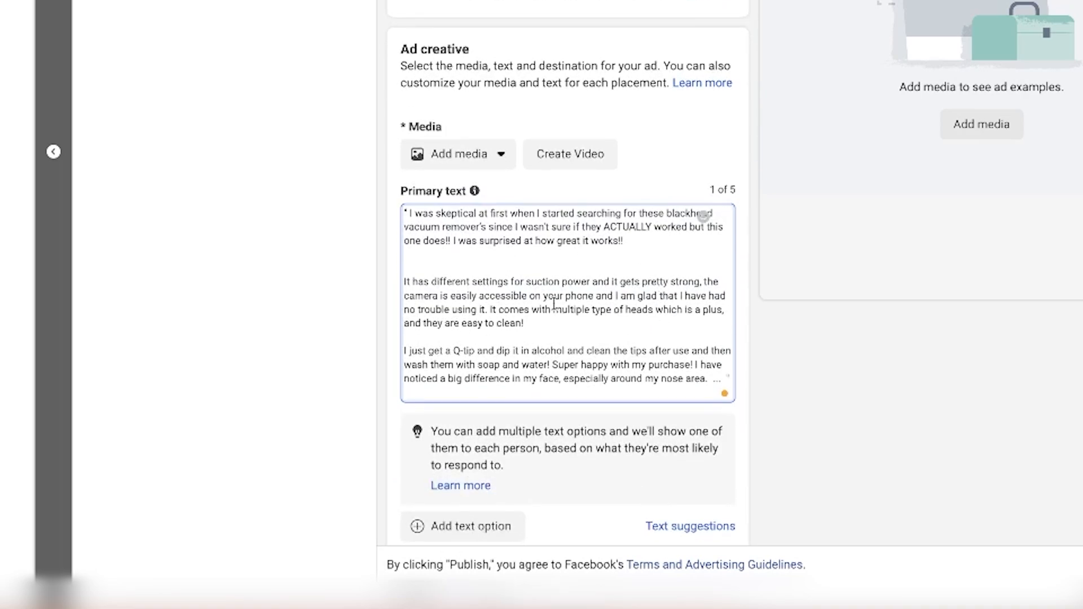
scroll(571, 310, down, 1)
scroll(571, 309, down, 2)
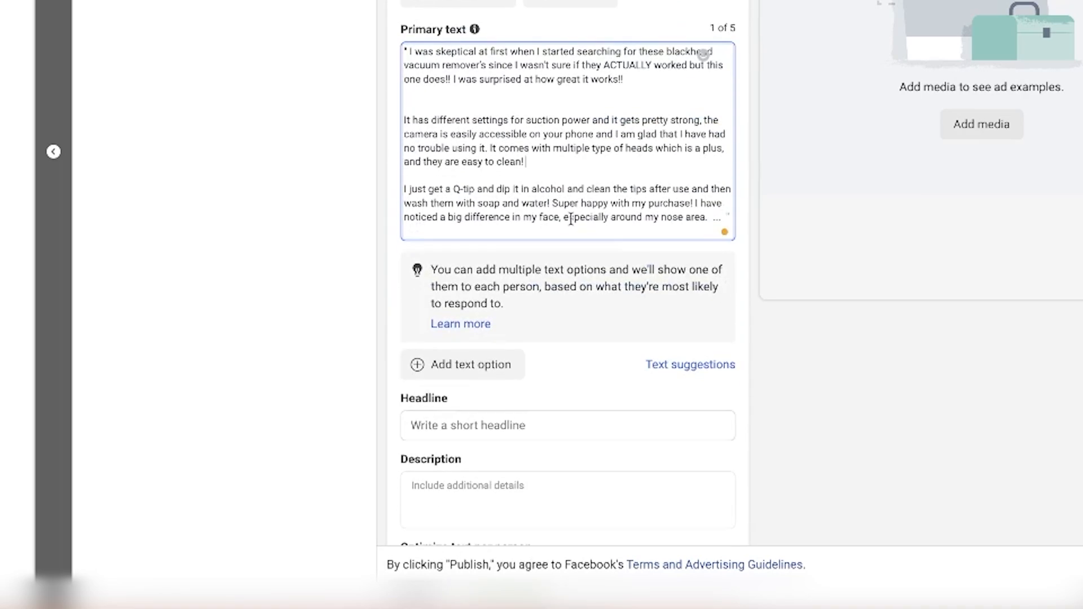
click(727, 219)
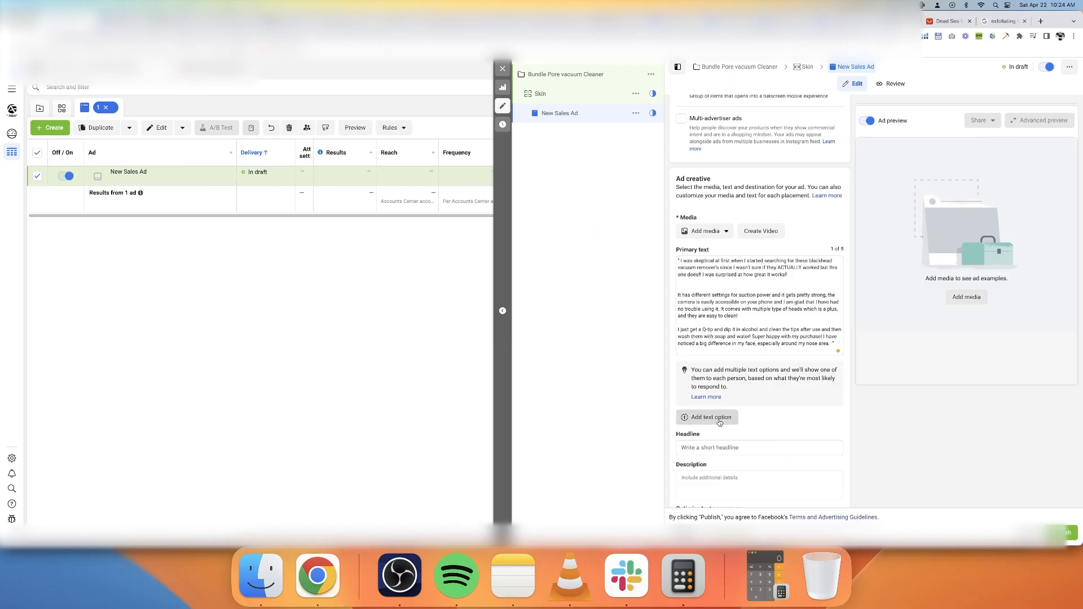
Add a second primary text option with the "Very handy vacuum cleaner" review and start a new paragraph before "A wonderful set"
click(483, 367)
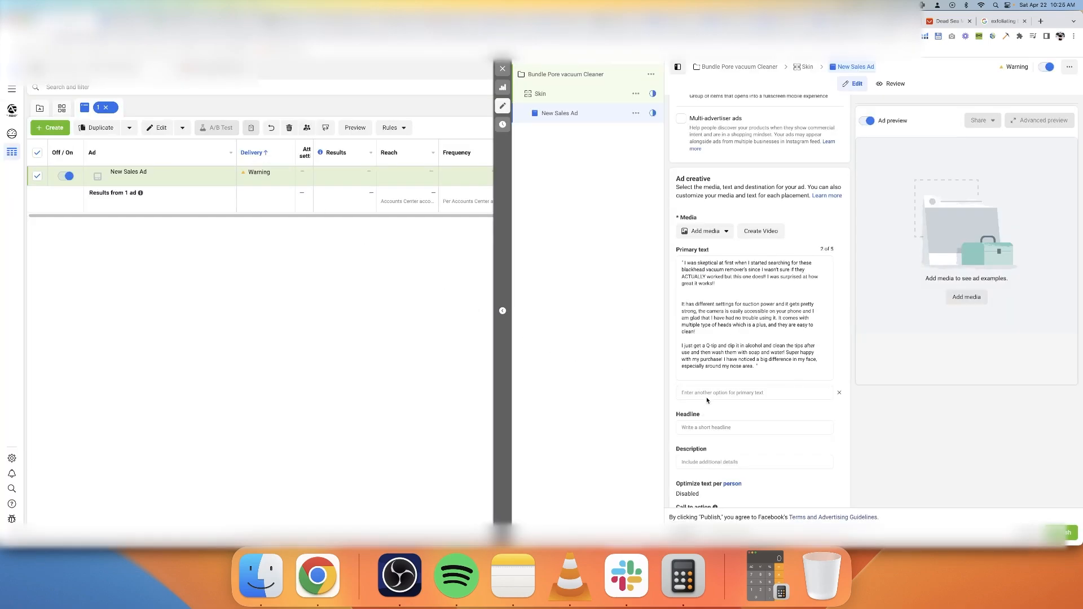
click(707, 395)
text("... Very handy vacuum cleaner. It is perfectly visible through the camera how clogged pores are cleared. You can take photos and record videos of this cleansing process. Very easy to use. Good vacuum force that can be adjusted. The face after even one vacuum cleaning looks well-groomed. Easy to clean device. A wonderful set of additional metal tools for cleansing pores. I recommend this product. ... ")
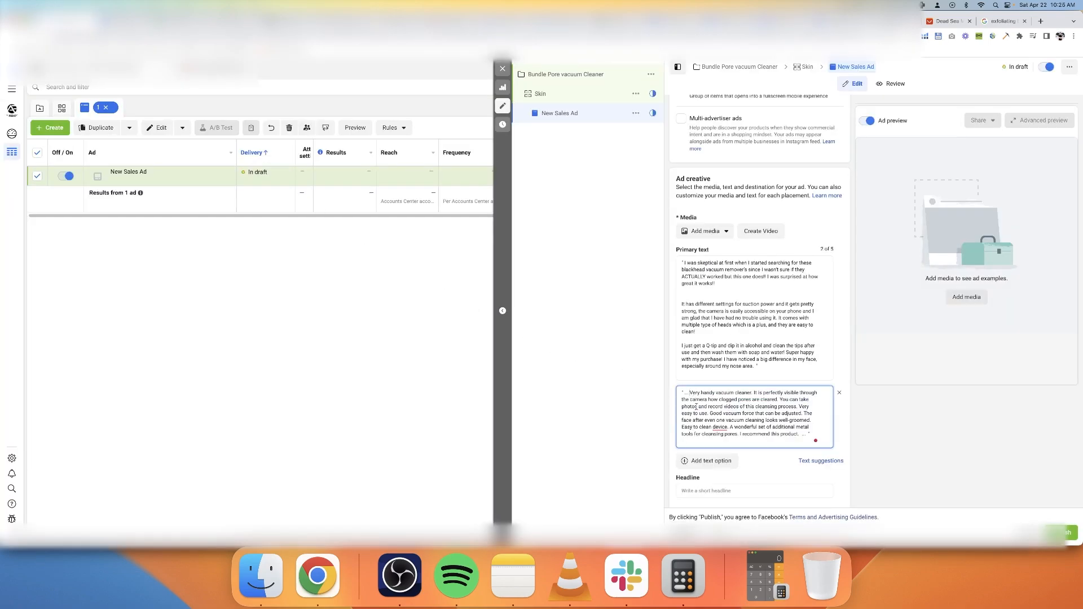
click(730, 427)
key(Return)
key(Return)
Set the ad headline to "This turns your home into a fancy spa"
scroll(942, 323, down, 2)
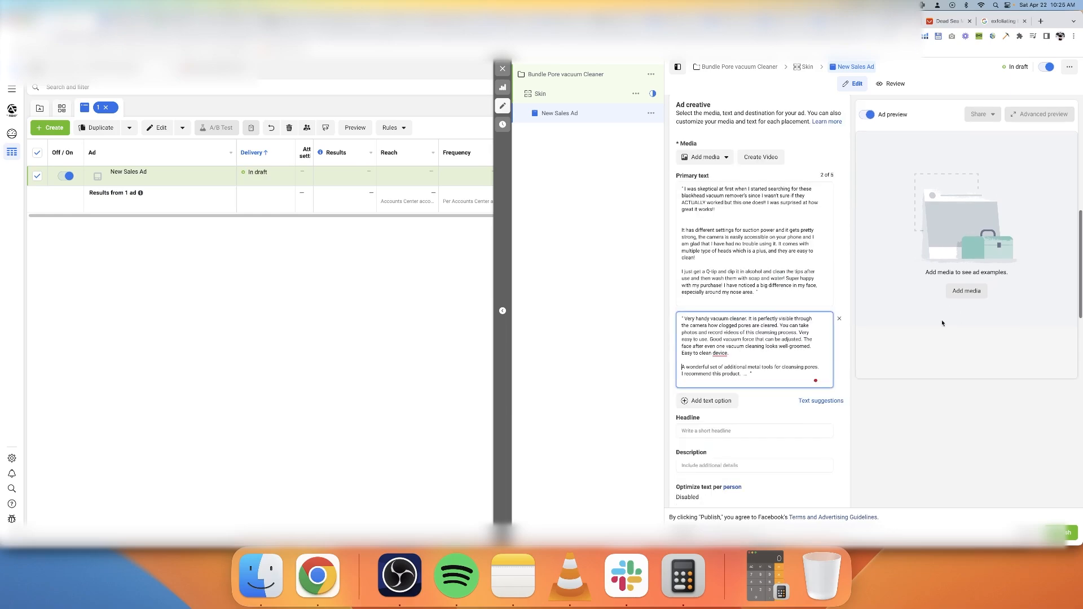
click(725, 431)
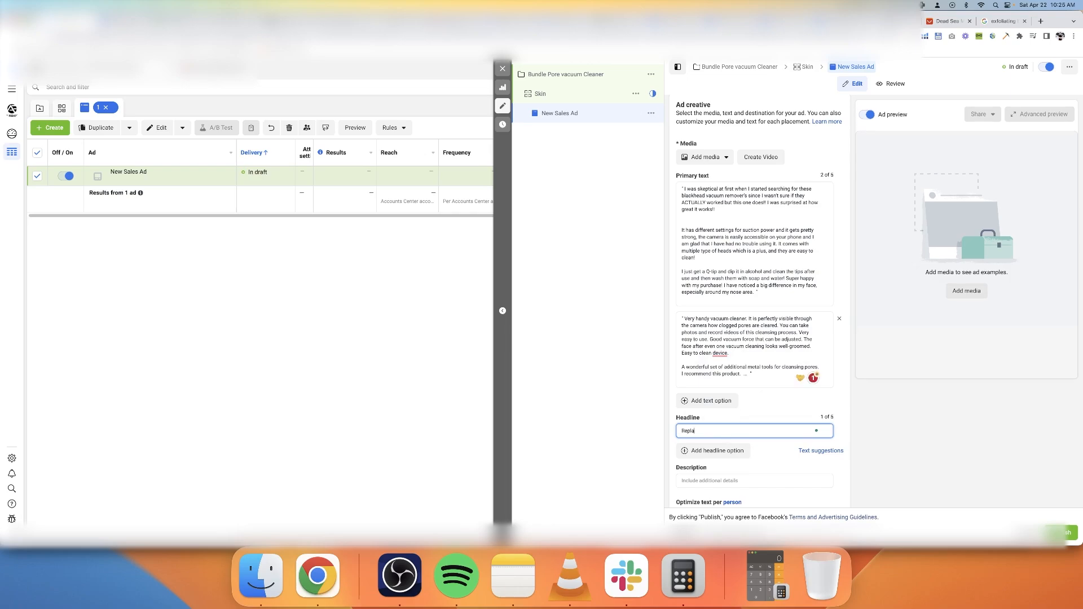
text(Replac)
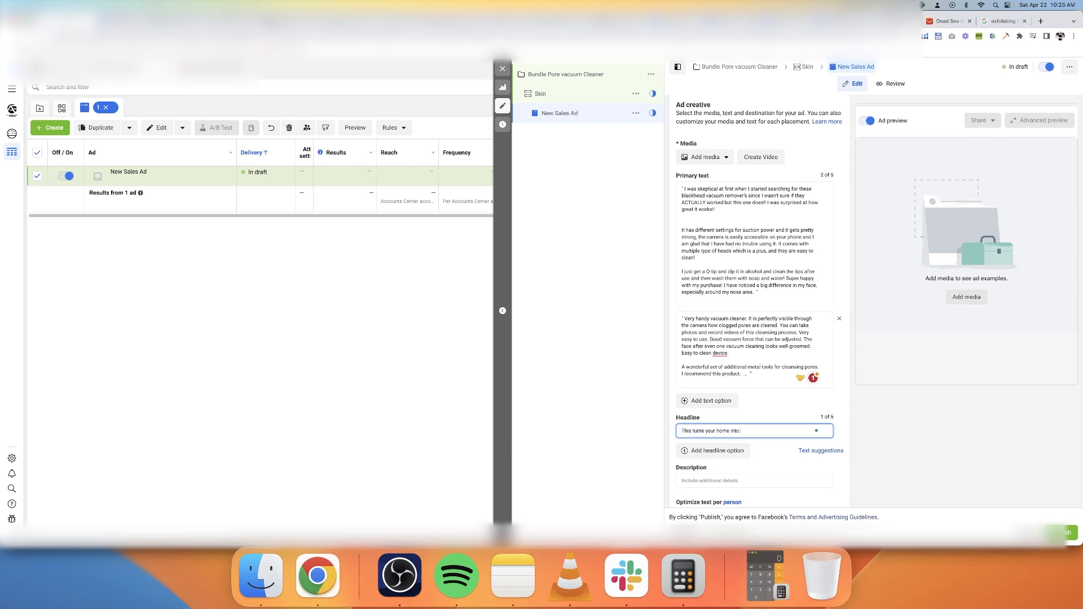
text(a fancy spa)
Set the ad's call to action to Shop now and check the destination settings
scroll(774, 421, down, 4)
click(773, 420)
scroll(748, 375, down, 2)
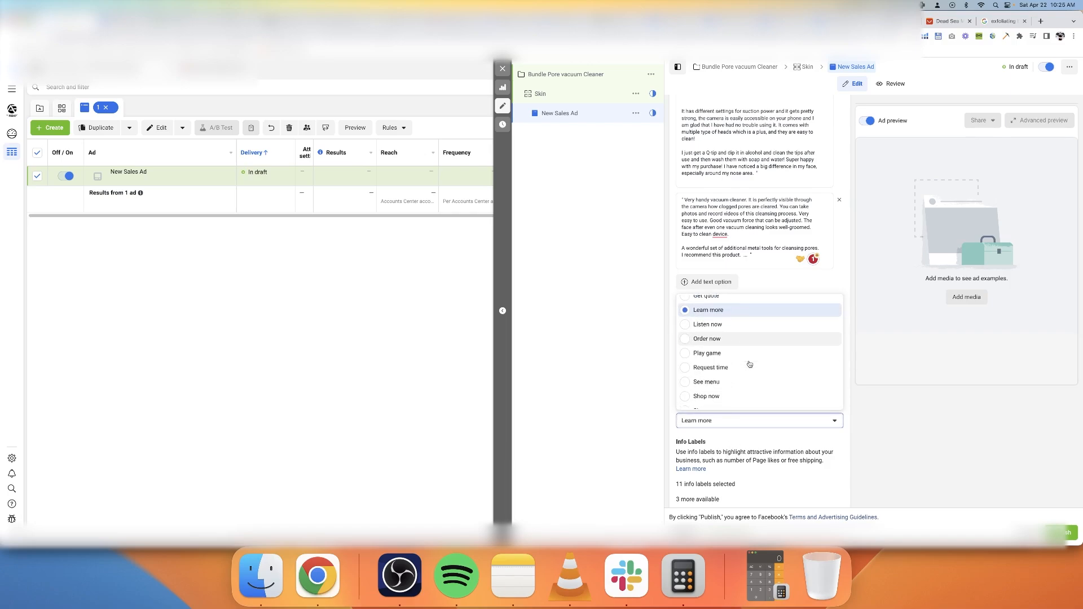
scroll(749, 366, down, 1)
click(730, 380)
scroll(779, 471, down, 3)
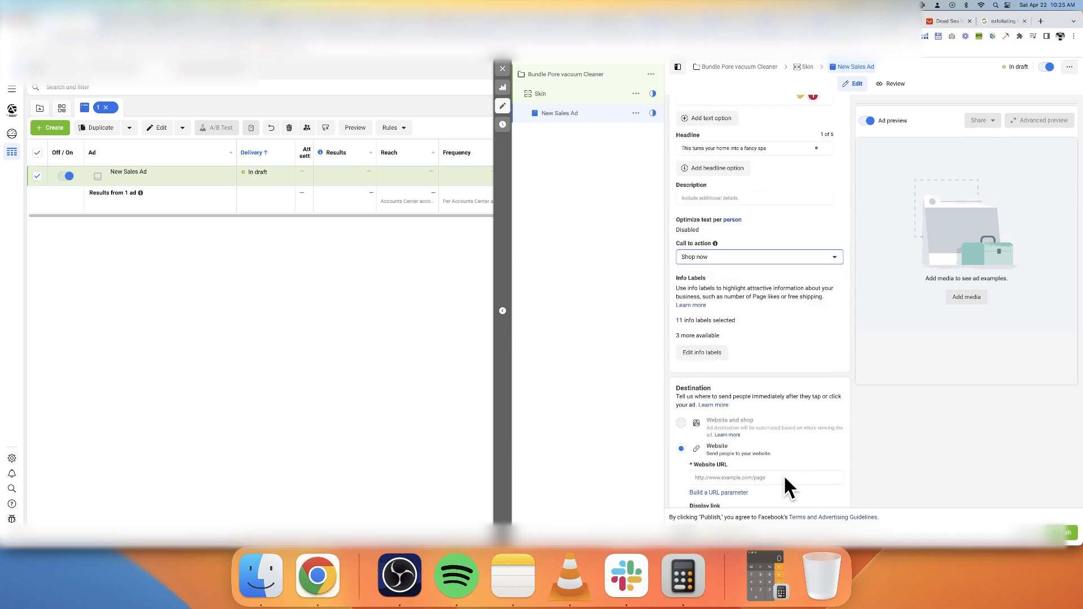
scroll(783, 475, down, 5)
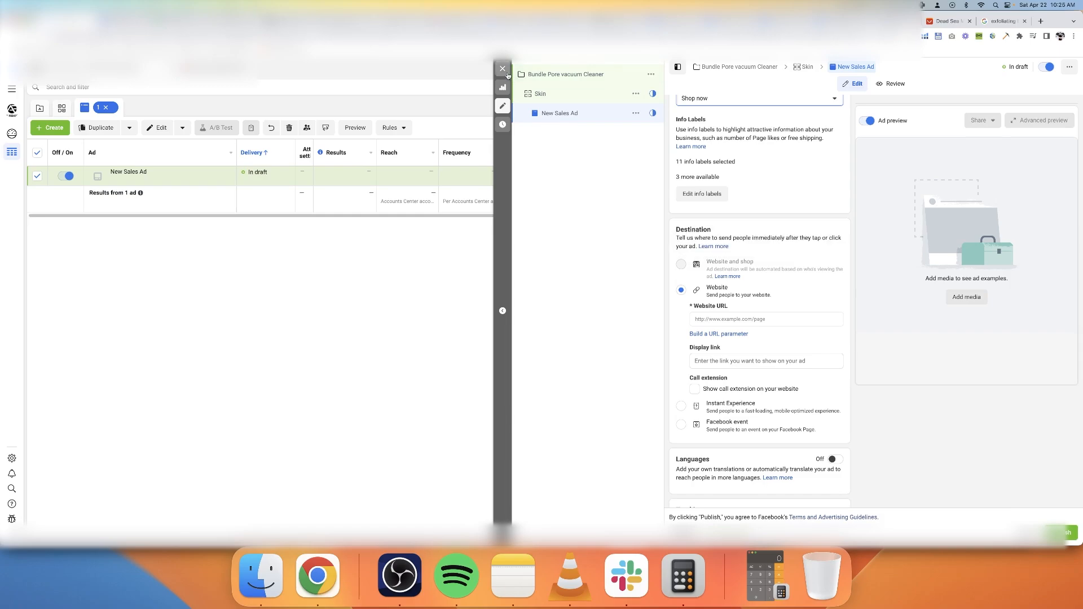
Rename the ad as "Creative 1: Angle: This turns your home into a fancy spa", reusing the headline text
scroll(764, 134, up, 10)
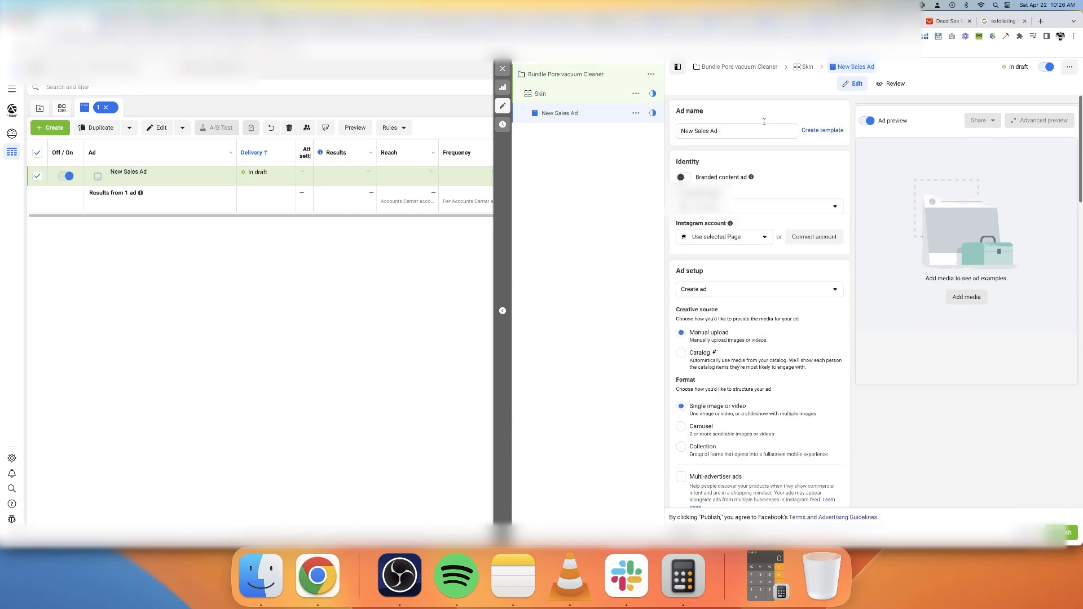
drag(756, 131, 664, 132)
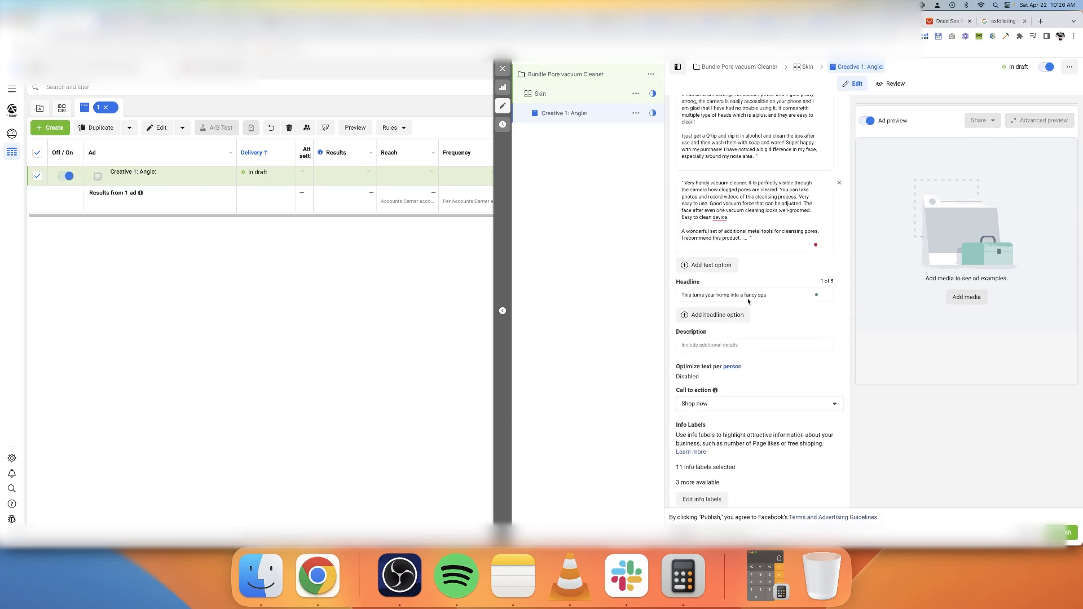
triple_click(749, 299)
key(super+c)
scroll(779, 237, up, 1)
scroll(780, 236, up, 15)
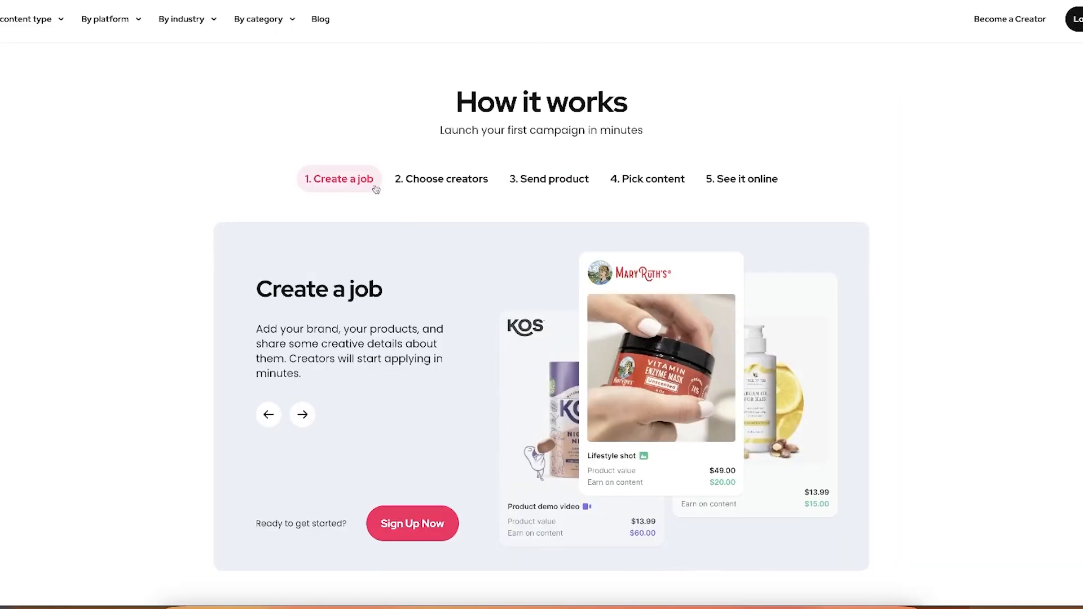
Read the How it works and Success stories sections on the JoinBrands website
scroll(450, 296, down, 10)
scroll(450, 295, up, 13)
scroll(450, 295, down, 10)
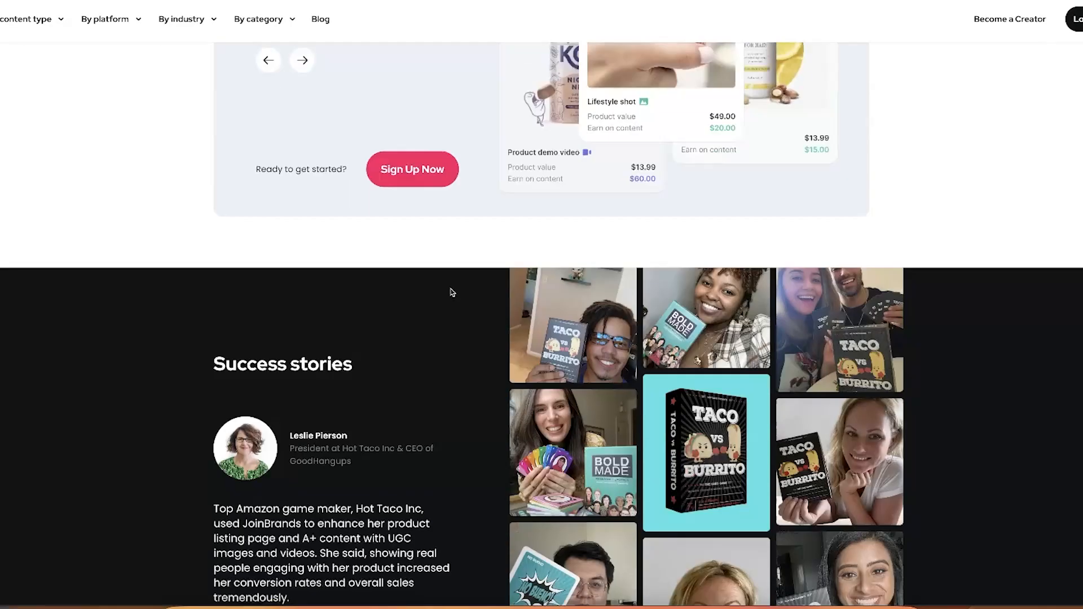
scroll(434, 324, down, 4)
scroll(452, 187, up, 2)
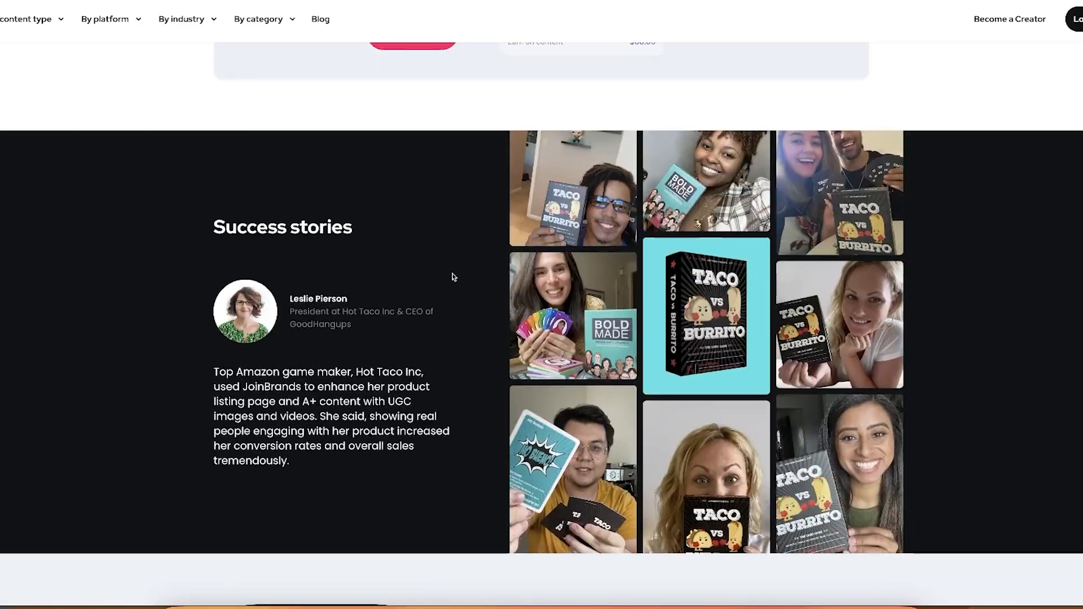
scroll(452, 275, down, 9)
scroll(558, 116, up, 15)
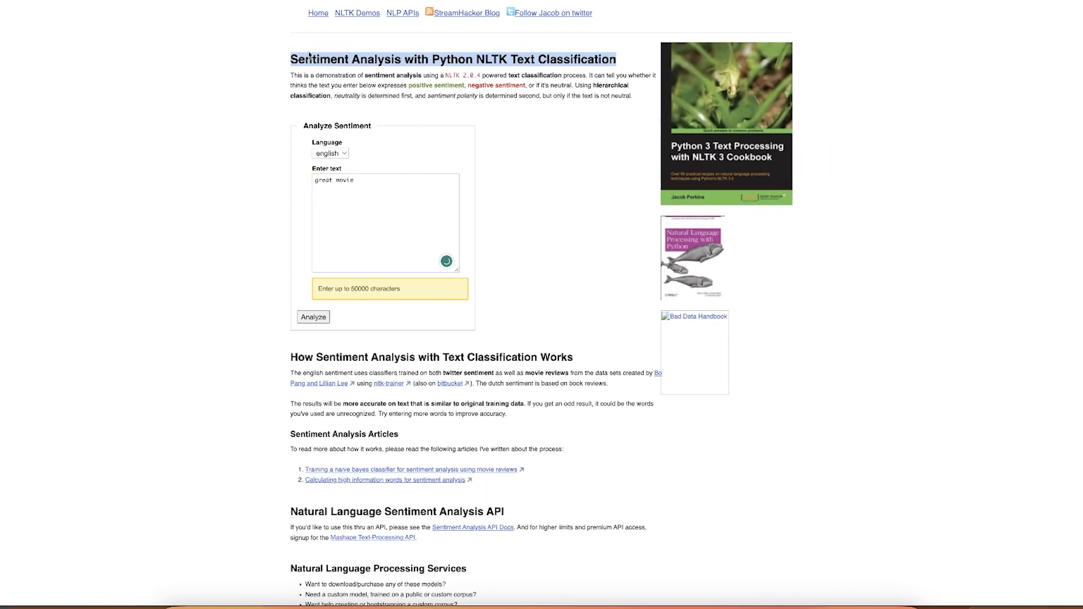
Analyze the first primary text in the NLTK sentiment analysis demo and look over the Facebook algorithm notes in the document
click(309, 55)
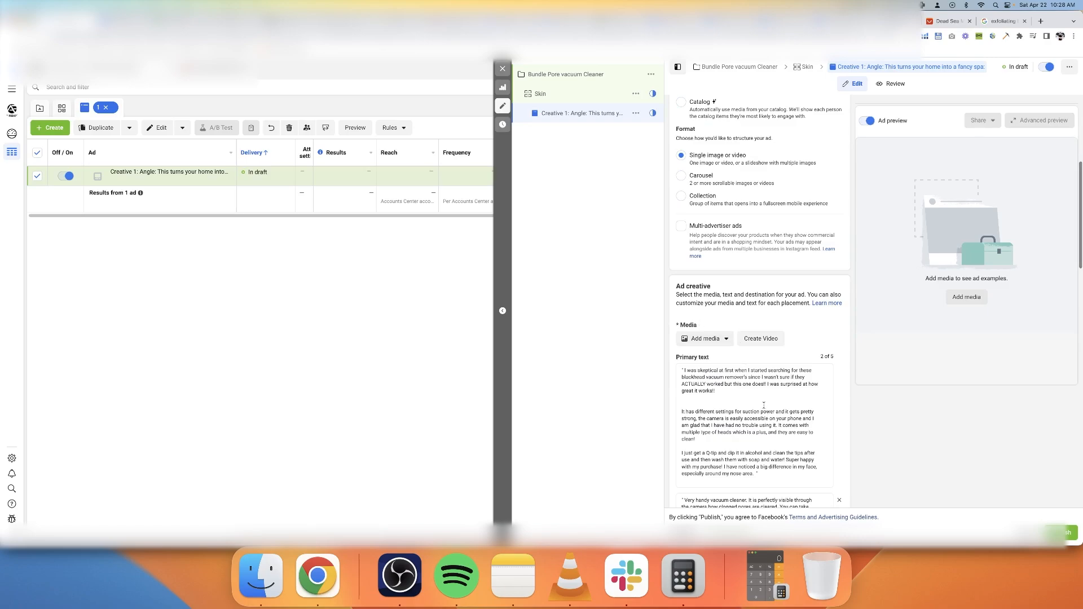
drag(682, 370, 733, 441)
drag(683, 370, 768, 475)
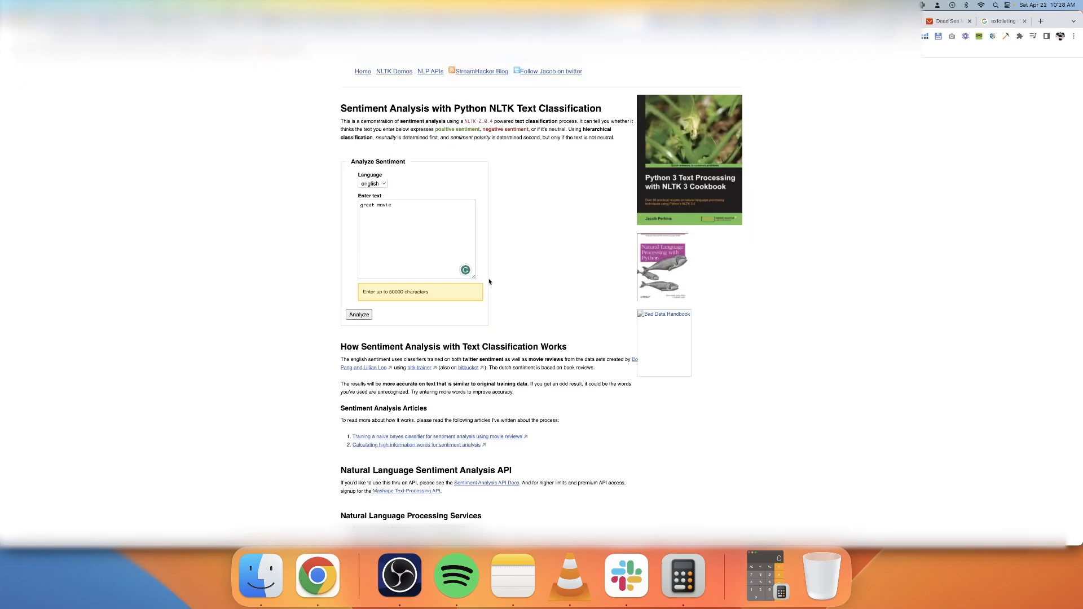
text("I was skeptical at first when I started searching for these blackhead vacuum remover's since I wasn't sure if they ACTUALLY worked but this one does!! I was surprised at how great it works!!   It has different settings for suction power and it gets pretty strong, the camera is easily accessible on your phone and I am glad that I have had no trouble using it. It comes with multiple type of heads which is a plus, and they are easy to clean!  I just get a Q-tip and dip it in alcohol and clean the tips after use and then wash them with soap and water! Super happy with my purchase! I have noticed a big difference in my face, especially around my nose area. ")
click(328, 324)
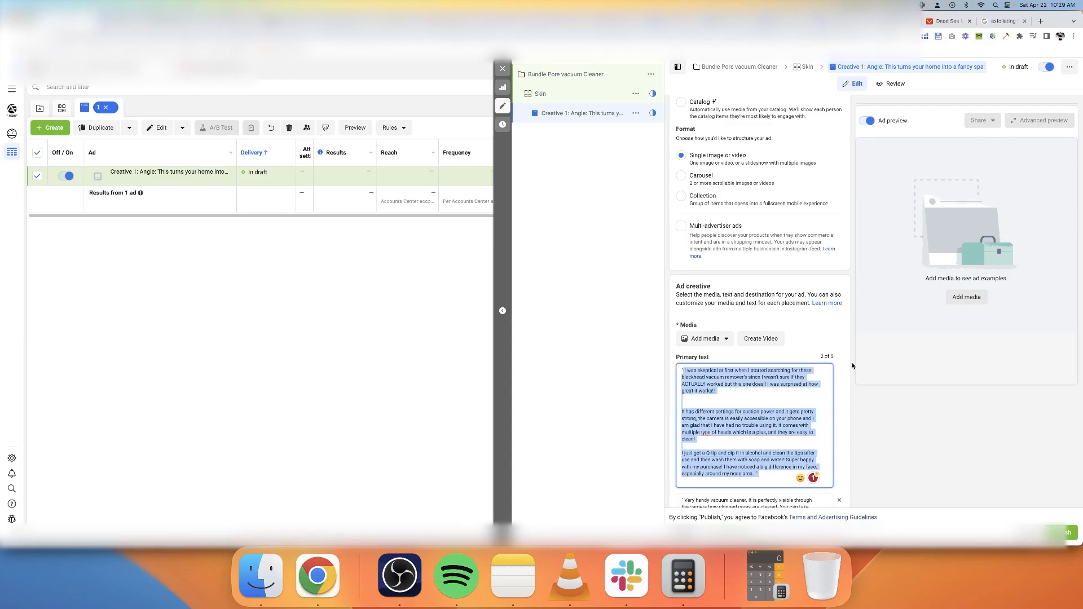
scroll(852, 366, down, 10)
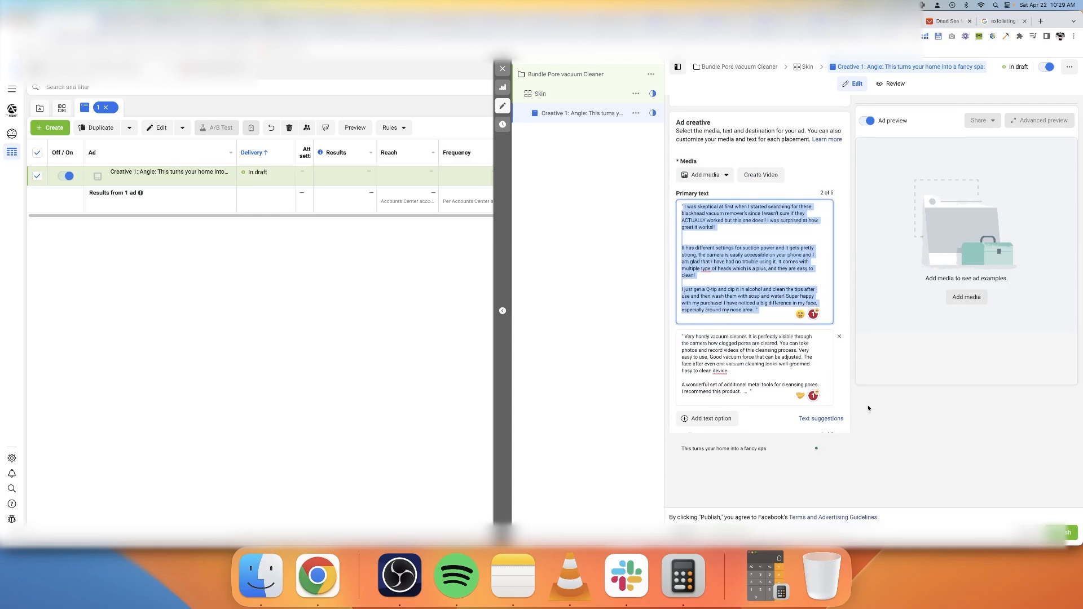
Close the ad editor and duplicate the Creative 1 ad once within the original campaign
click(507, 72)
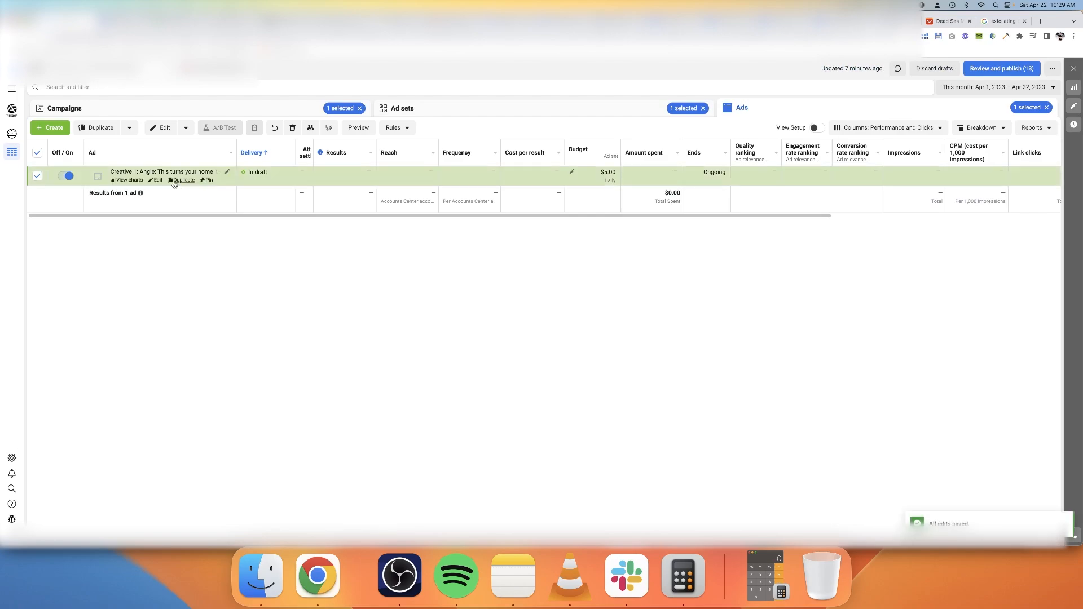
key(ctrl+d)
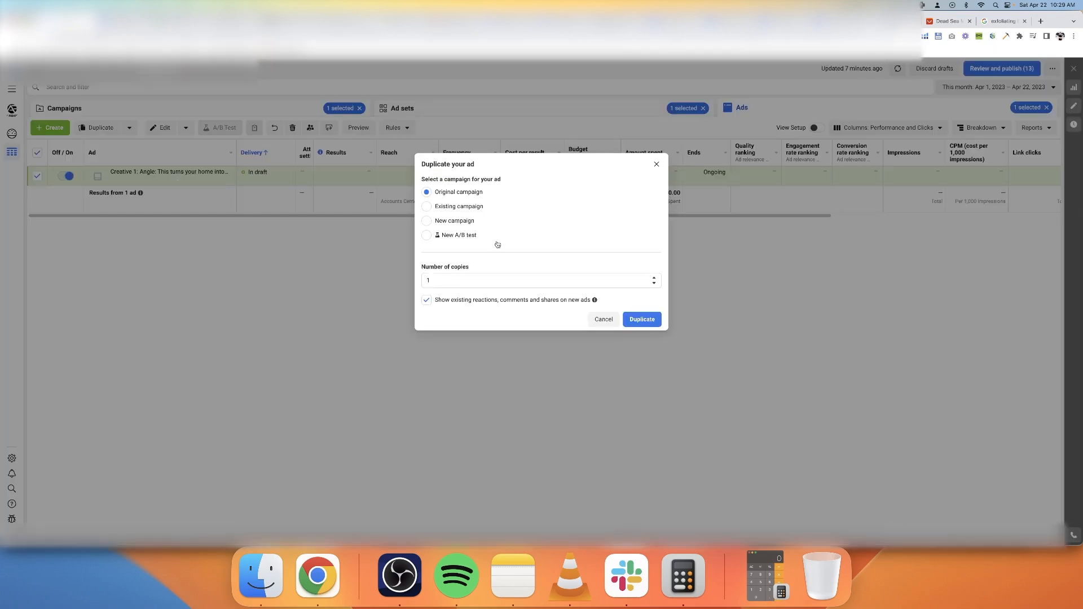
click(642, 319)
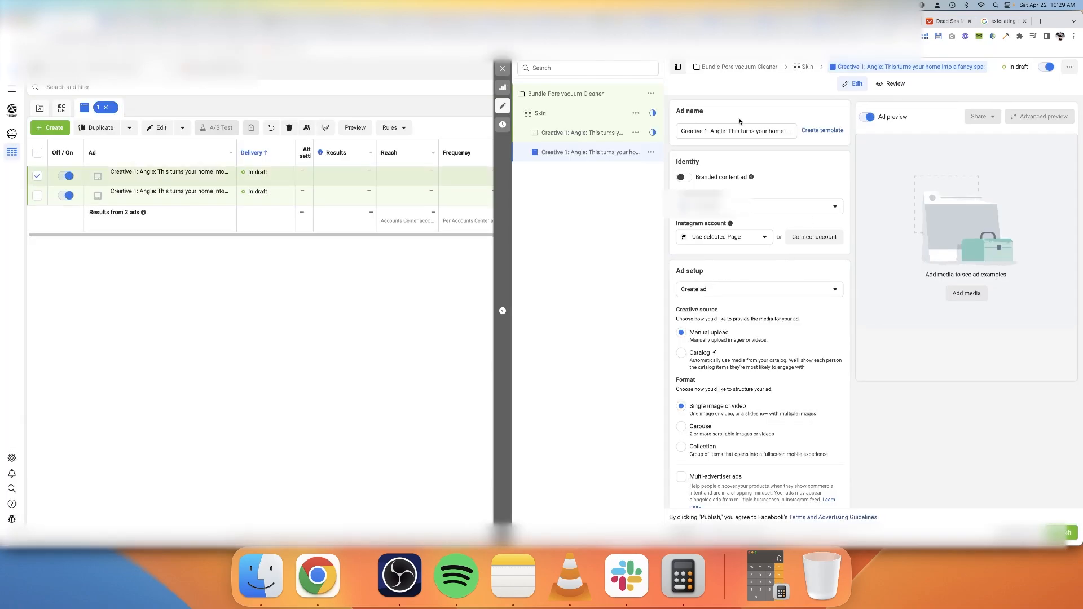
Rename the duplicated ad as "Creative 2: Angle: This turns your home into a fancy spa" and check its copied ad text
click(706, 132)
key(Delete)
text(2)
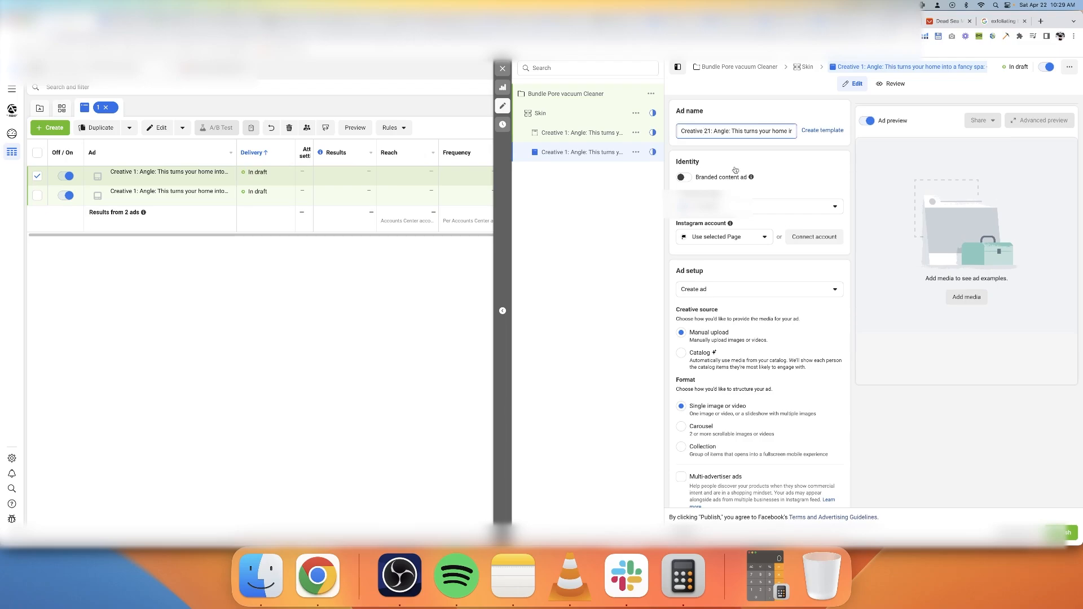
scroll(732, 169, down, 10)
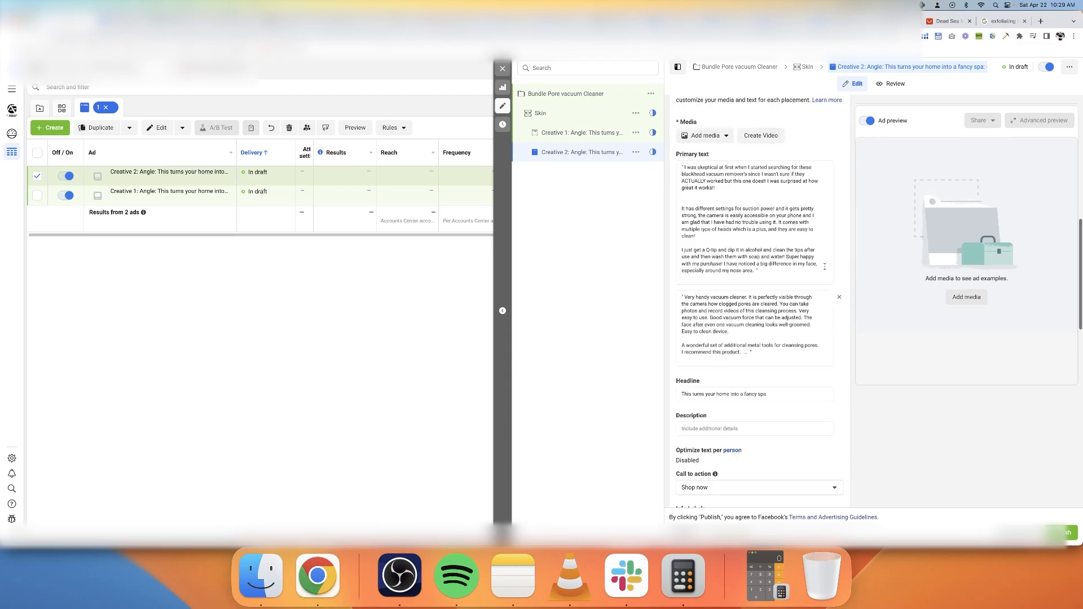
Close the ad editor and duplicate the Creative 2 ad
click(503, 68)
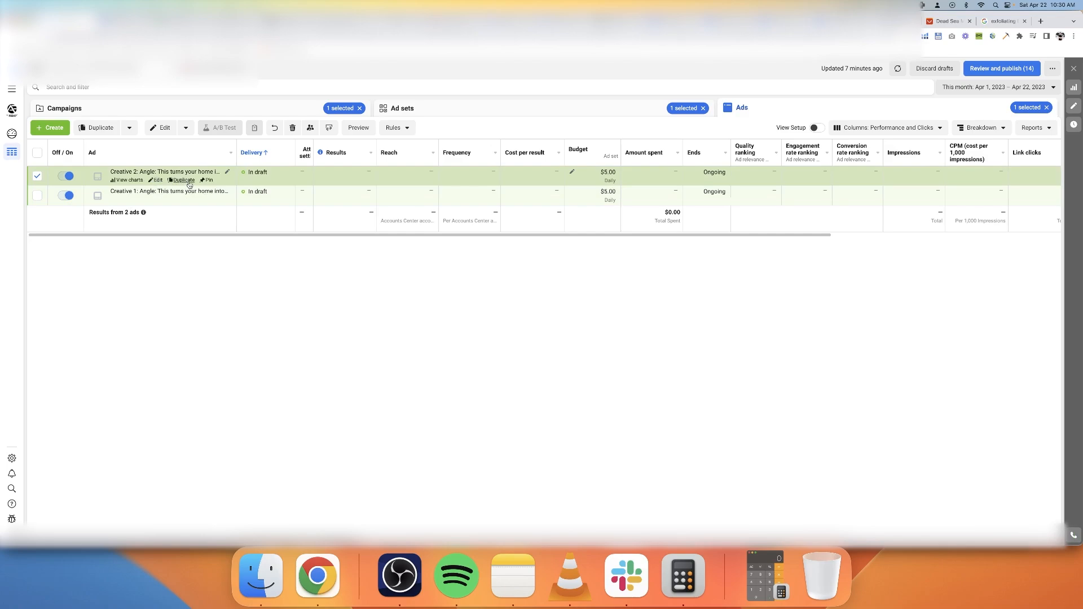
click(185, 180)
click(642, 319)
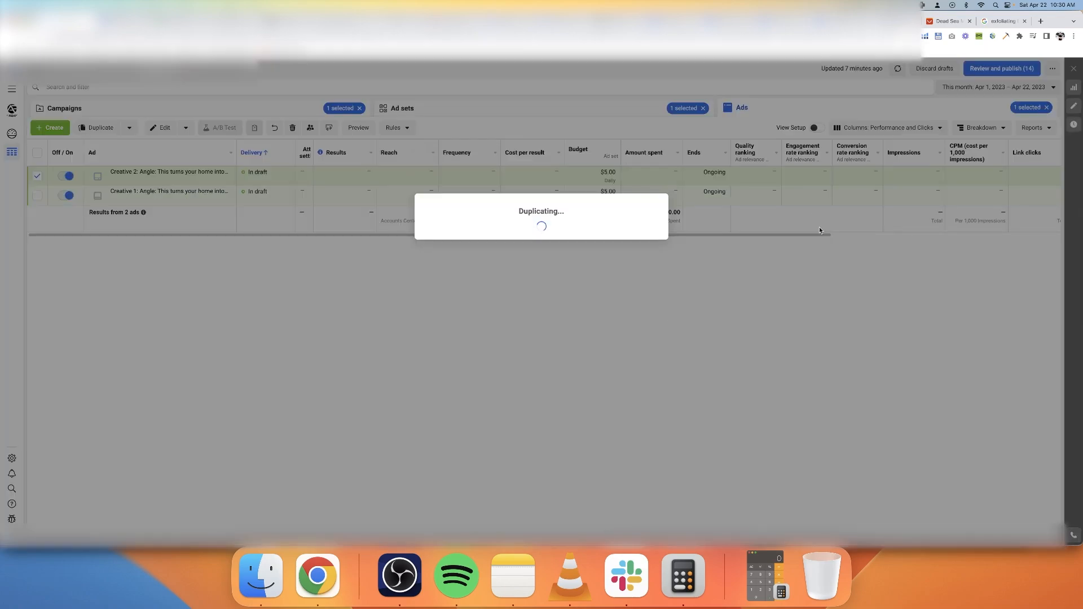
Change the creative number in the newly duplicated ad's name to 3
double_click(715, 131)
text(3)
click(503, 68)
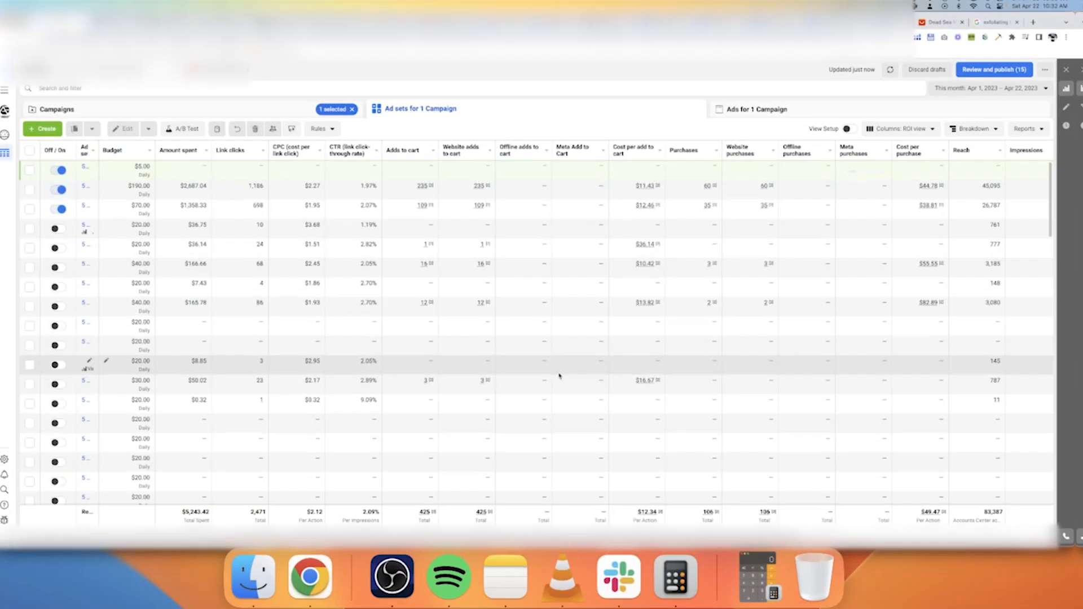
Check the ad sets' ROI view column preset and review their purchases, cost and overall click-through rate figures
click(907, 128)
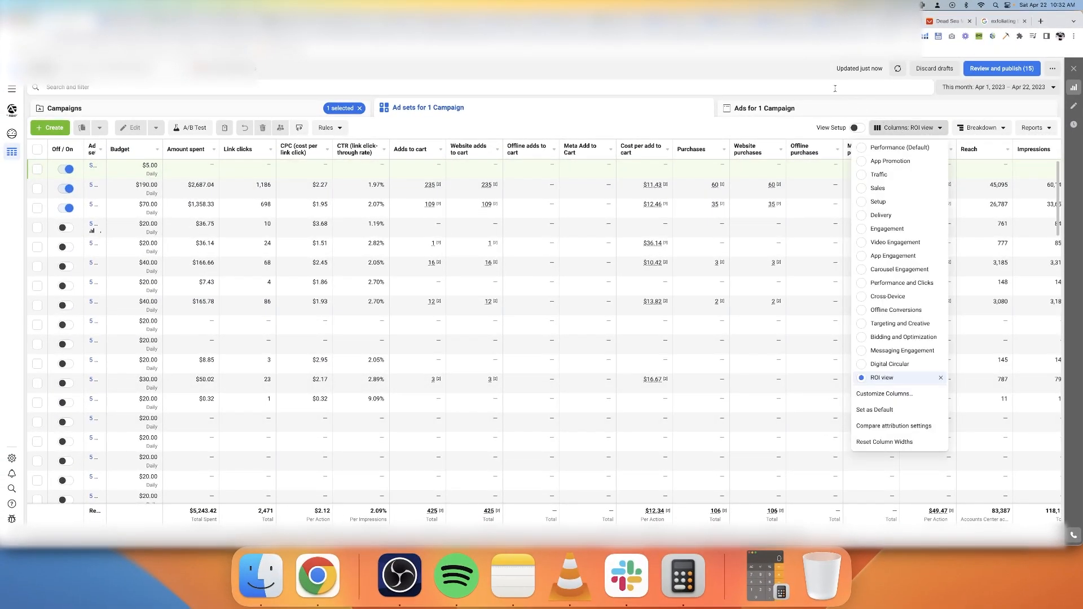
click(572, 67)
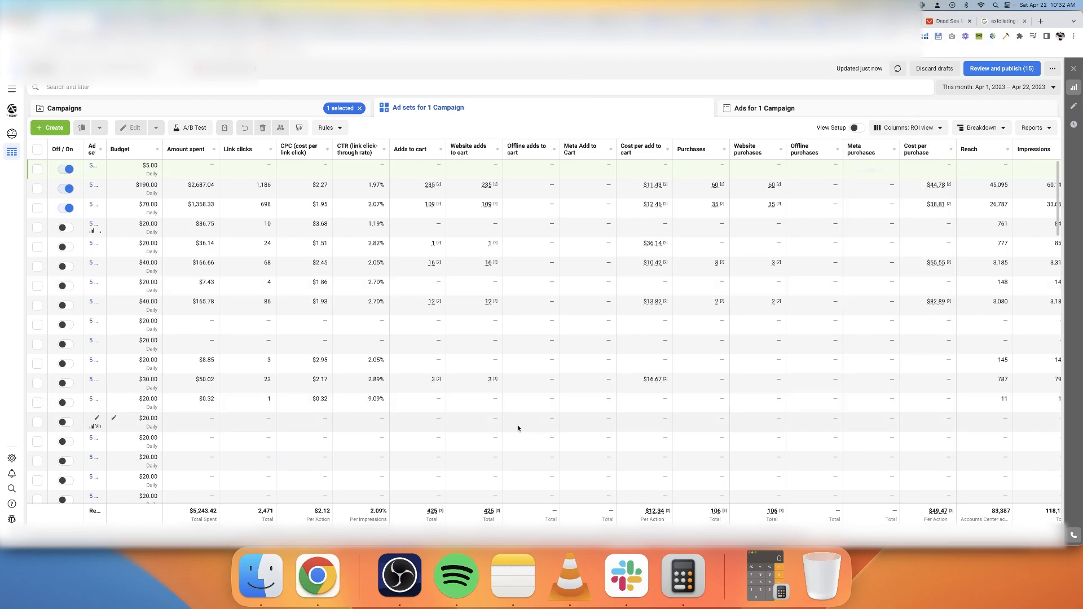
scroll(423, 316, right, 1)
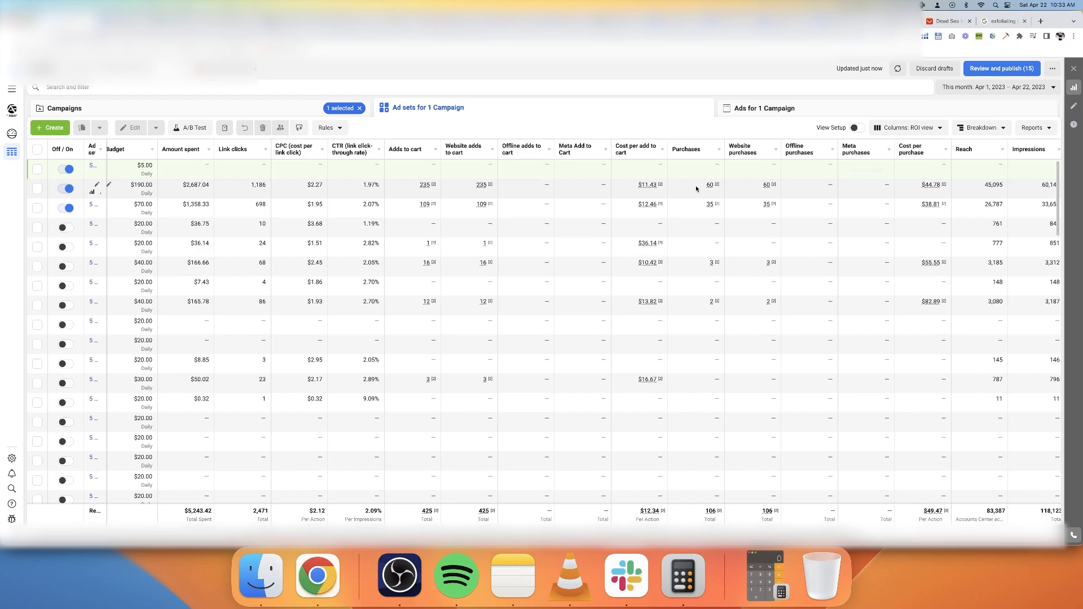
scroll(697, 189, right, 5)
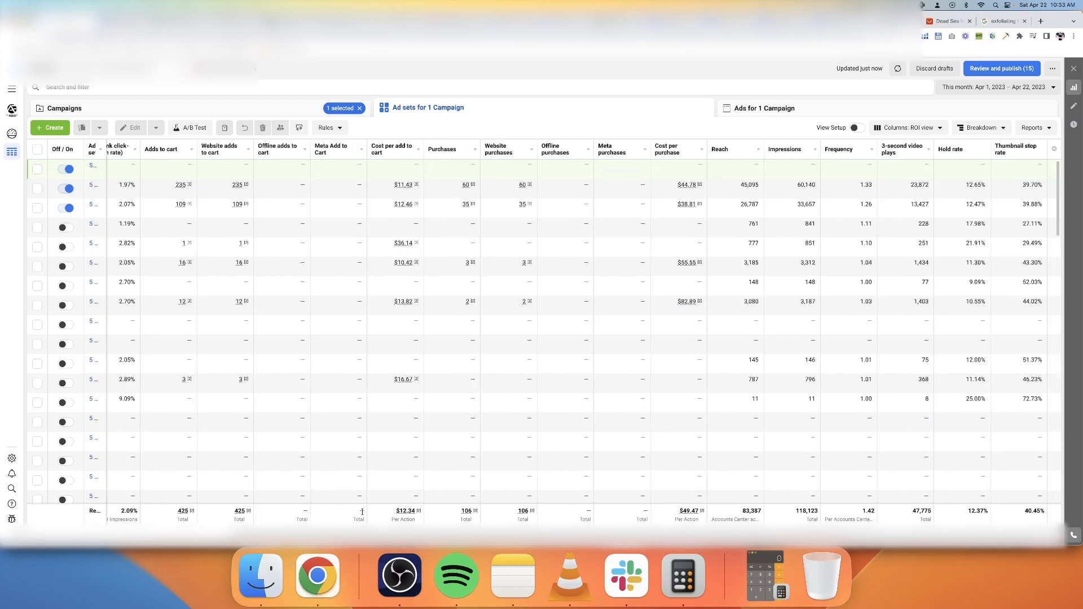
scroll(145, 516, left, 3)
double_click(153, 513)
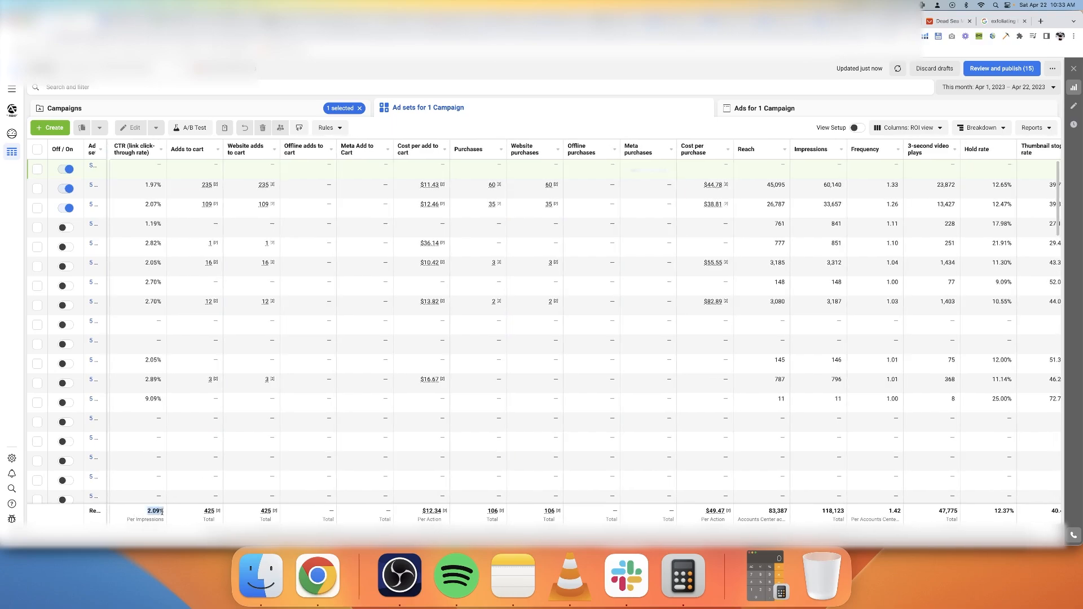
Compare the ad sets' spend, cost per click, hold rate and thumbnail stop rate across the ROI view columns
scroll(154, 514, down, 1)
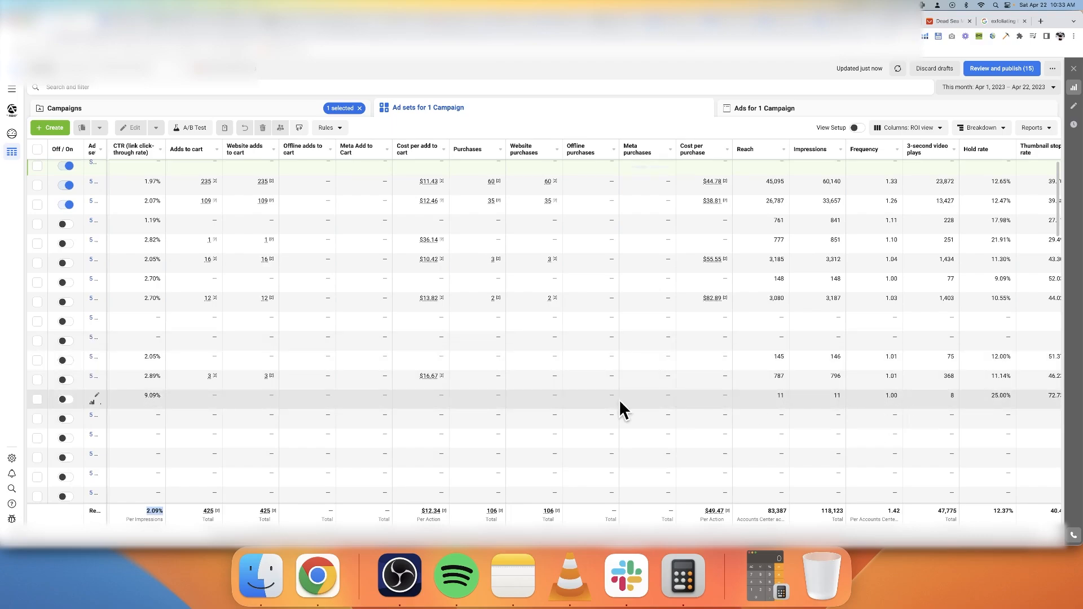
scroll(623, 411, left, 3)
scroll(277, 282, right, 1)
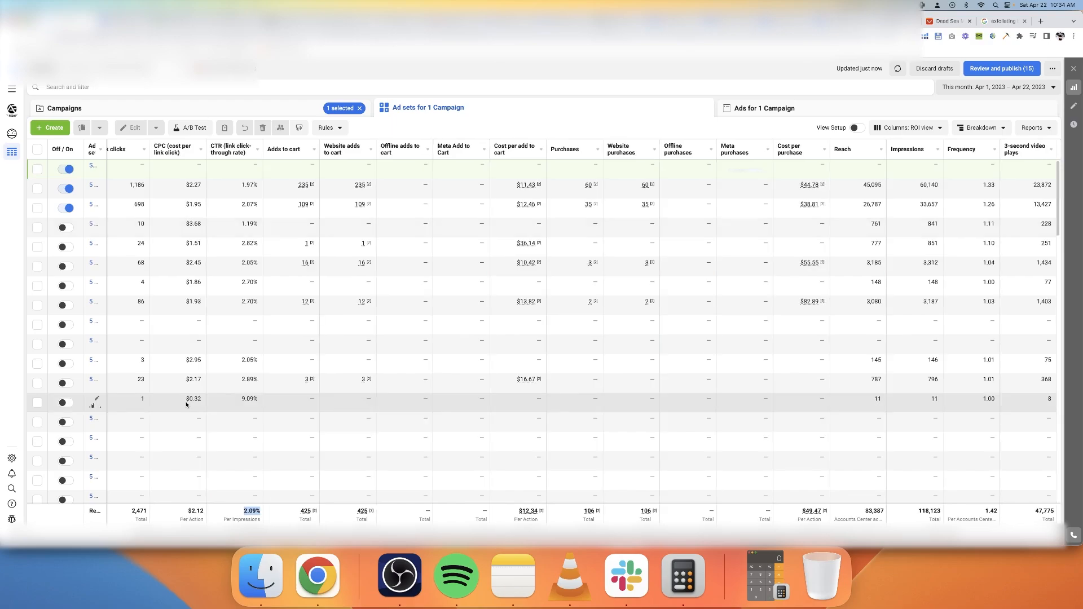
scroll(188, 402, left, 5)
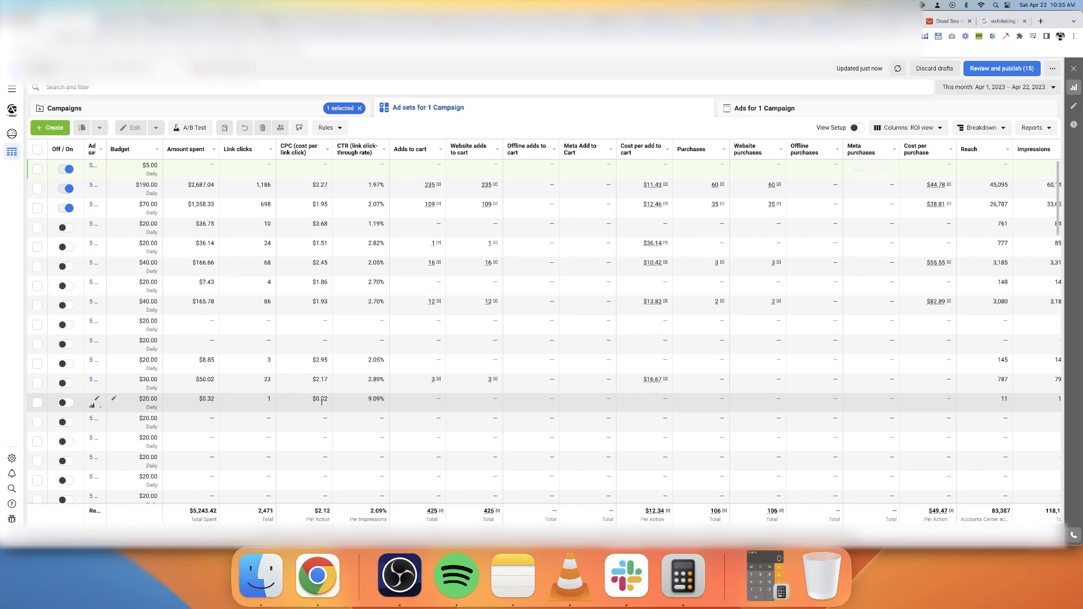
scroll(321, 401, right, 10)
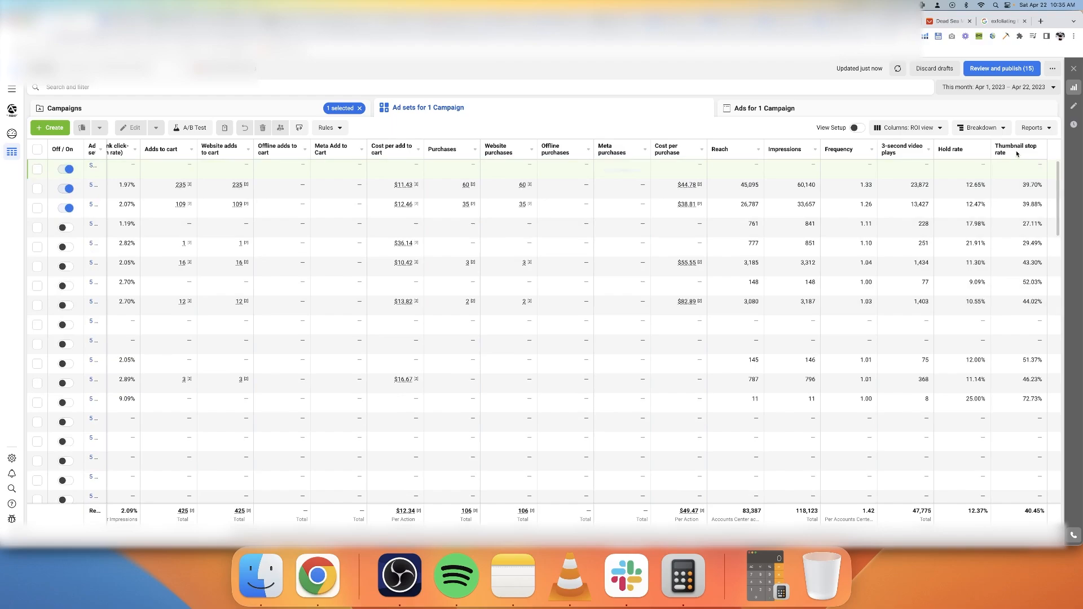
scroll(1017, 154, left, 4)
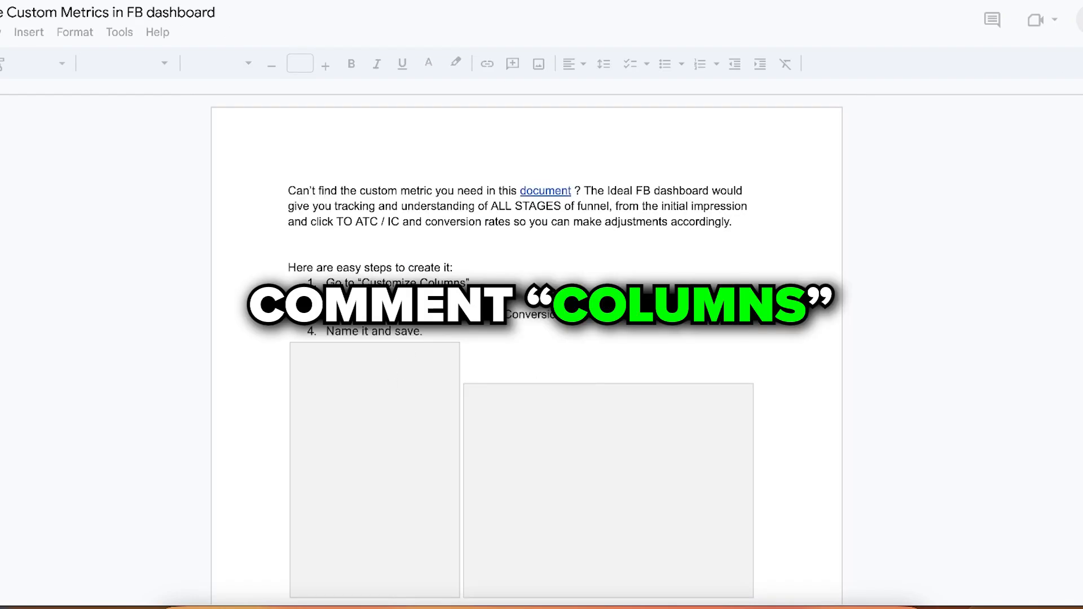
Look over the column setup document on custom metrics for the Facebook dashboard
scroll(481, 358, down, 5)
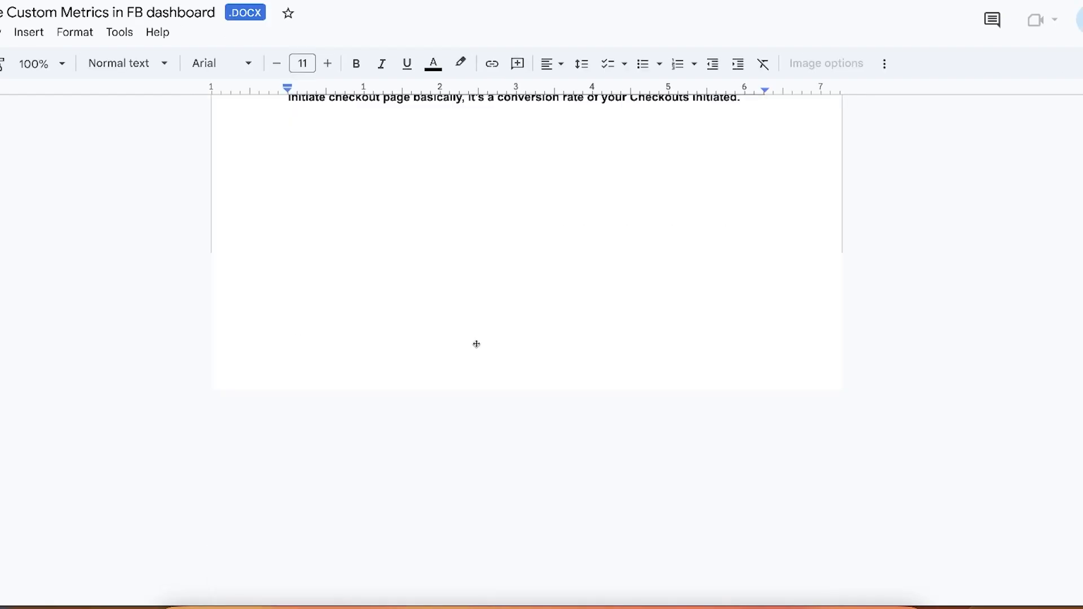
scroll(479, 346, up, 10)
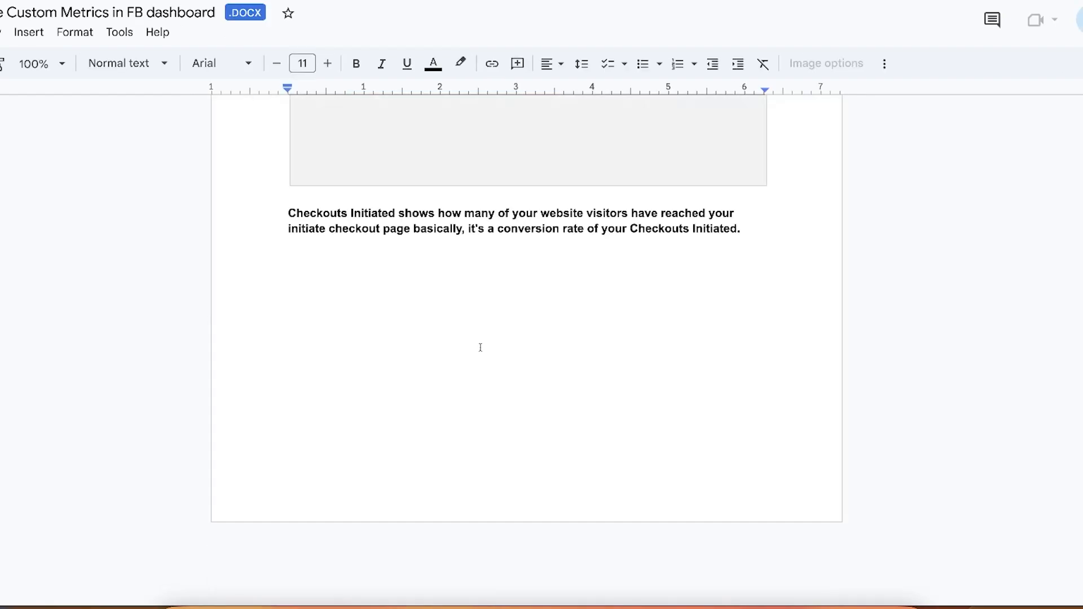
scroll(479, 346, down, 5)
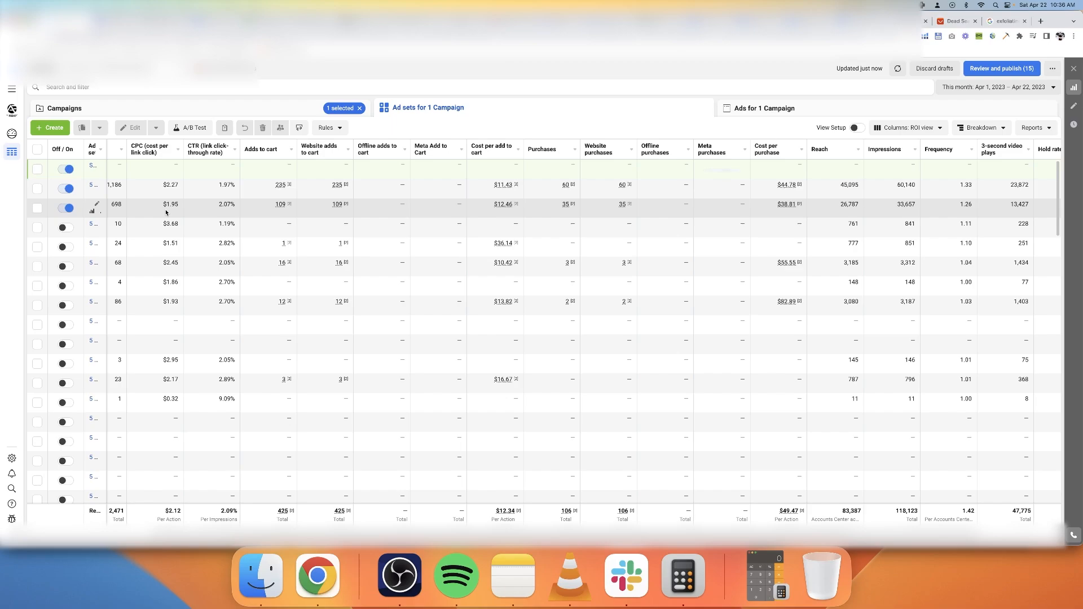
Select the ad set with 86 link clicks and examine its CTR and CPC, plus the hold rate and thumbnail stop rate columns
click(37, 247)
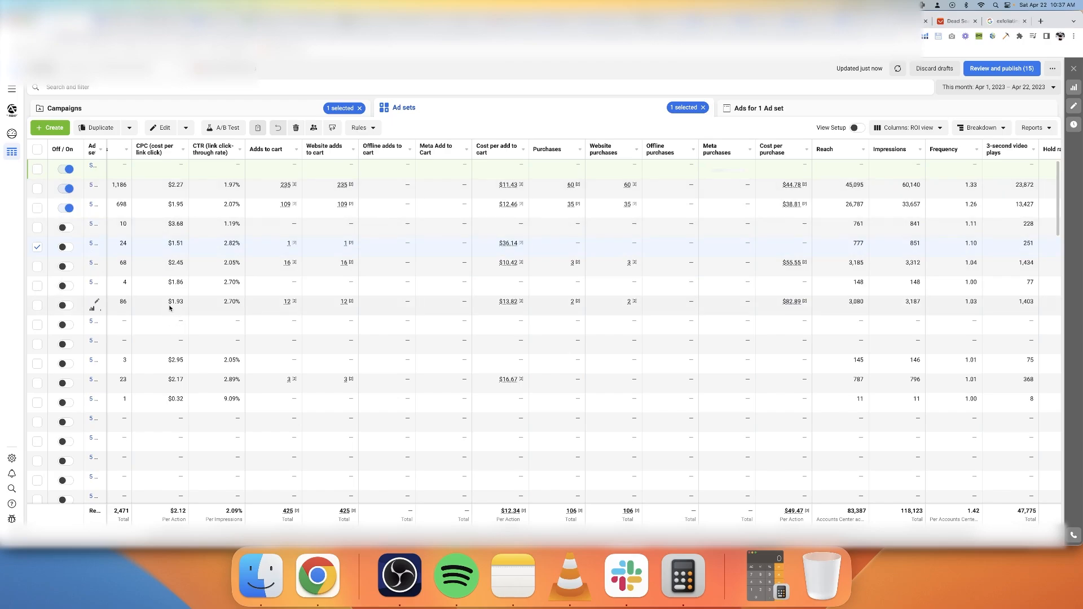
double_click(229, 301)
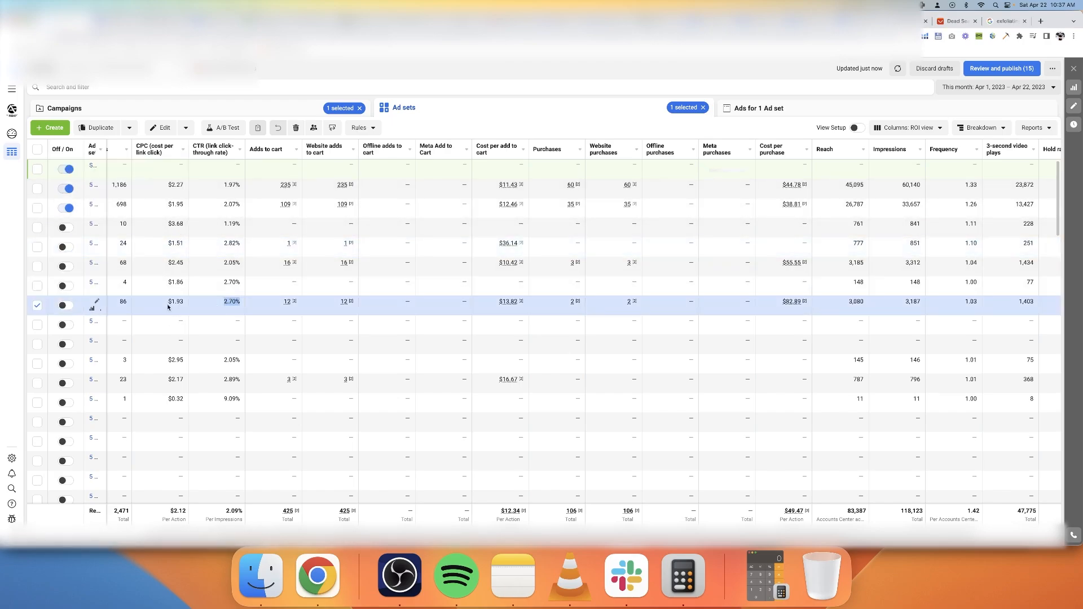
drag(168, 306, 187, 309)
scroll(1009, 307, right, 4)
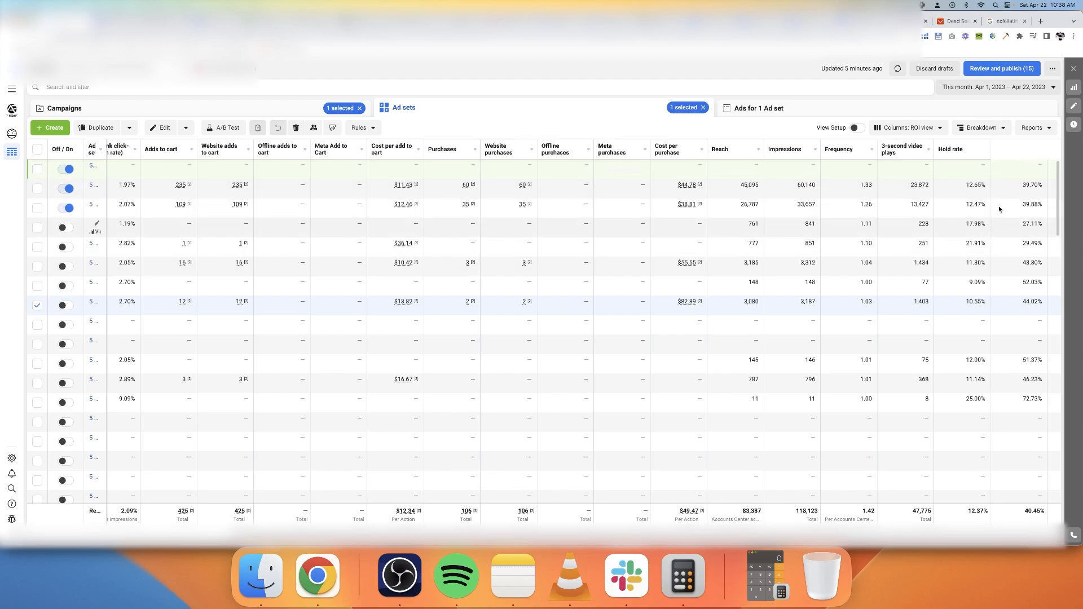
mouse_move(1024, 152)
mouse_move(957, 151)
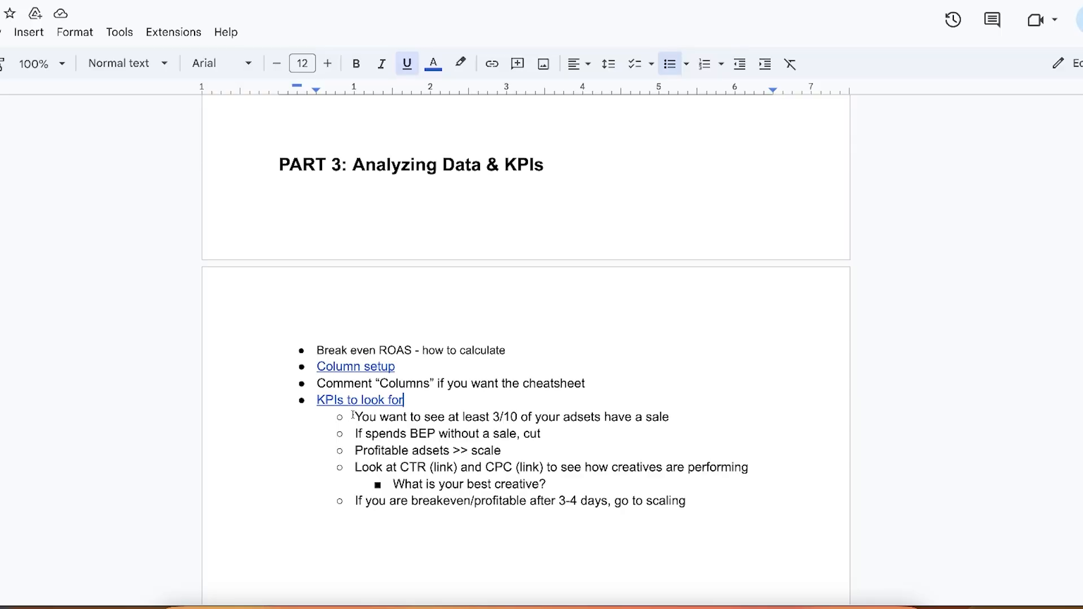
Read the Part 3 KPI notes on how many ad sets need a sale and when to cut one
drag(355, 416, 687, 418)
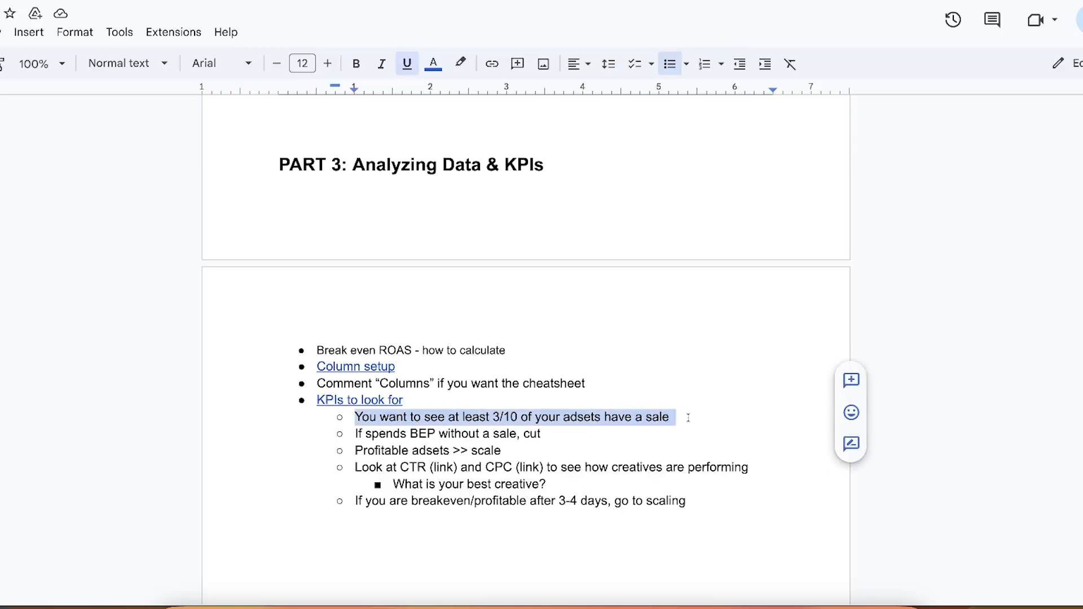
triple_click(657, 416)
click(354, 433)
drag(354, 433, 544, 435)
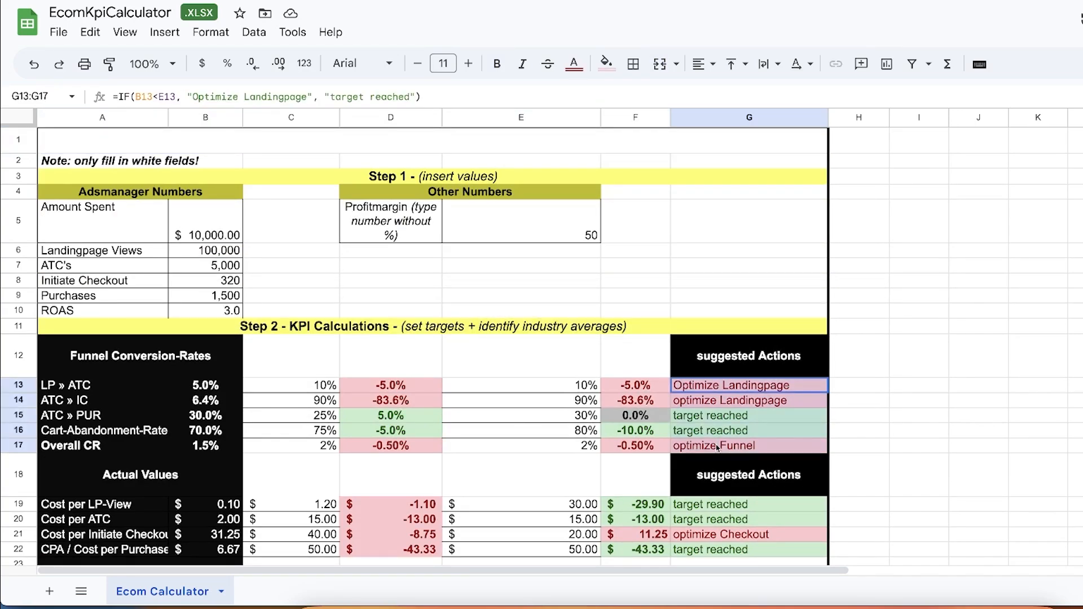
Review the suggested actions in the EcomKpiCalculator sheet and the selected ad set's spend and click metrics in Ads Manager
drag(733, 385, 717, 449)
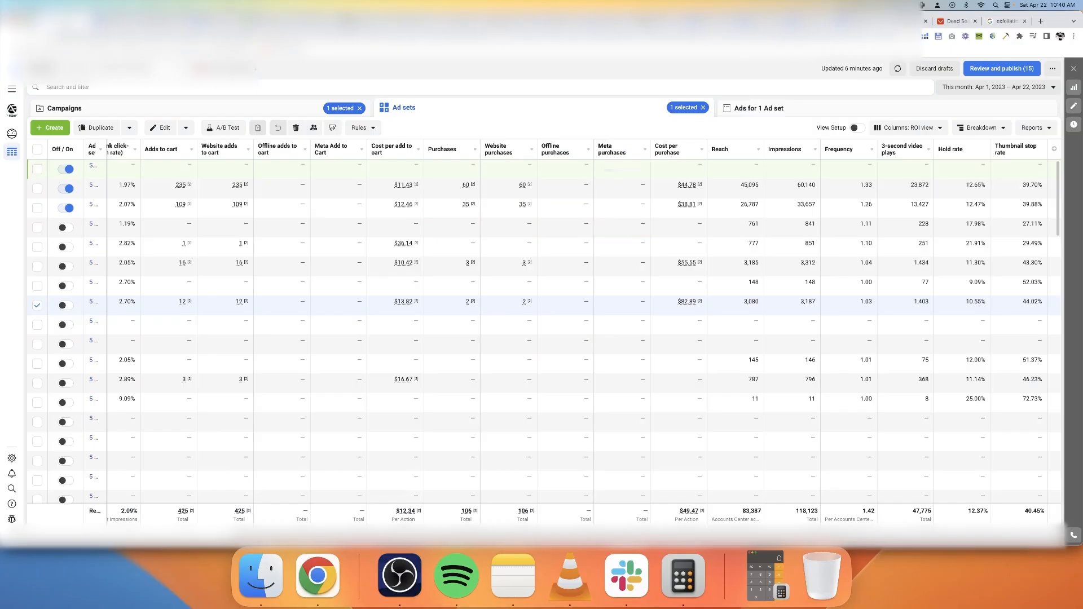
scroll(471, 306, left, 5)
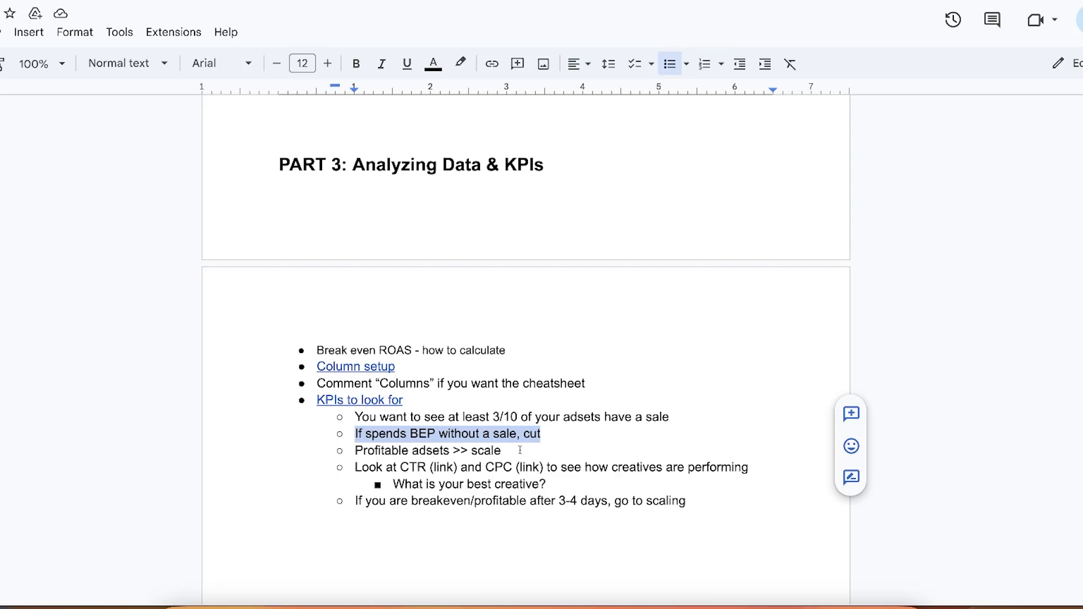
Read the document's KPI notes on CTR, CPC and moving to scaling, and find the Part 4 scaling section
drag(554, 449, 612, 472)
click(534, 445)
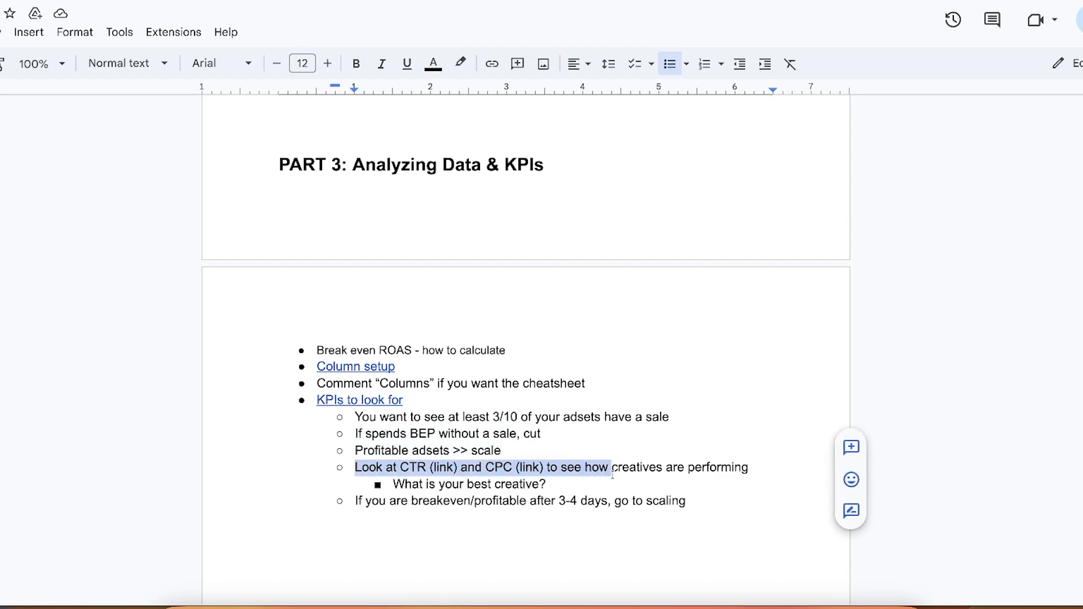
drag(356, 501, 689, 512)
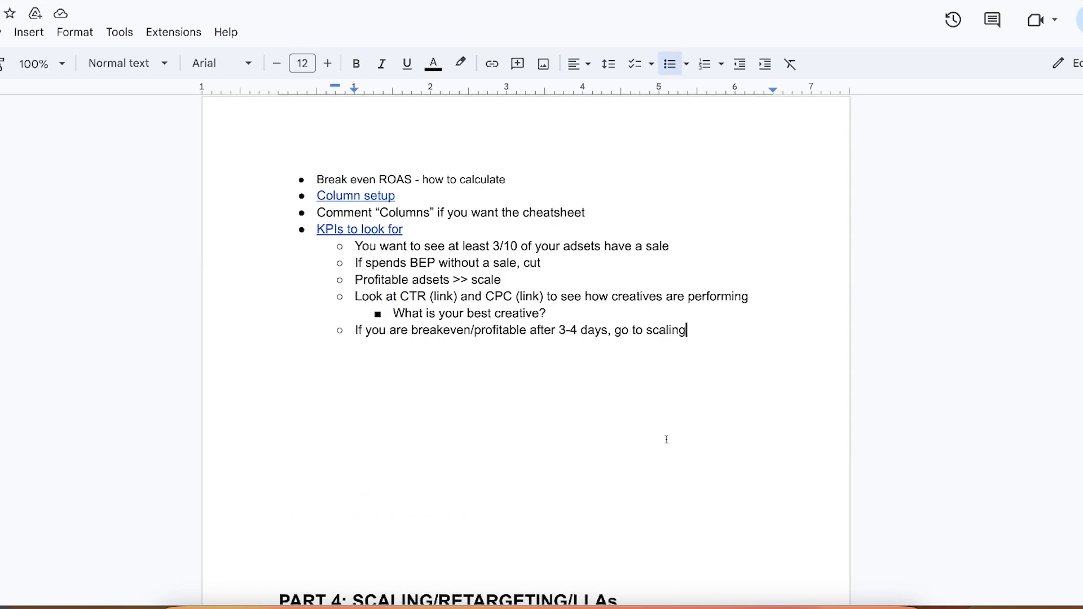
scroll(631, 367, down, 1)
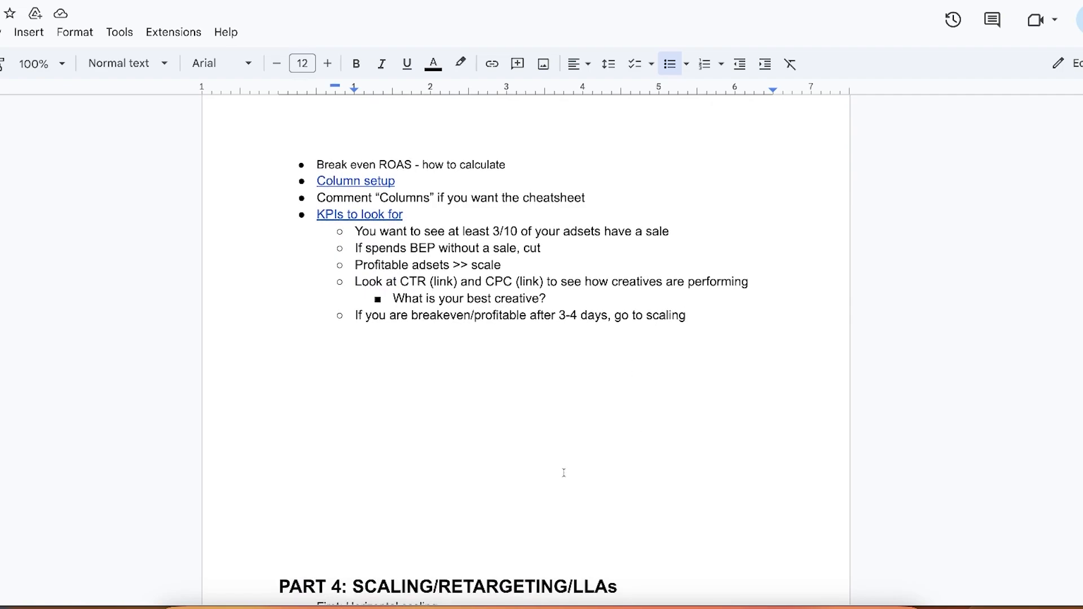
scroll(566, 399, down, 3)
scroll(597, 460, down, 1)
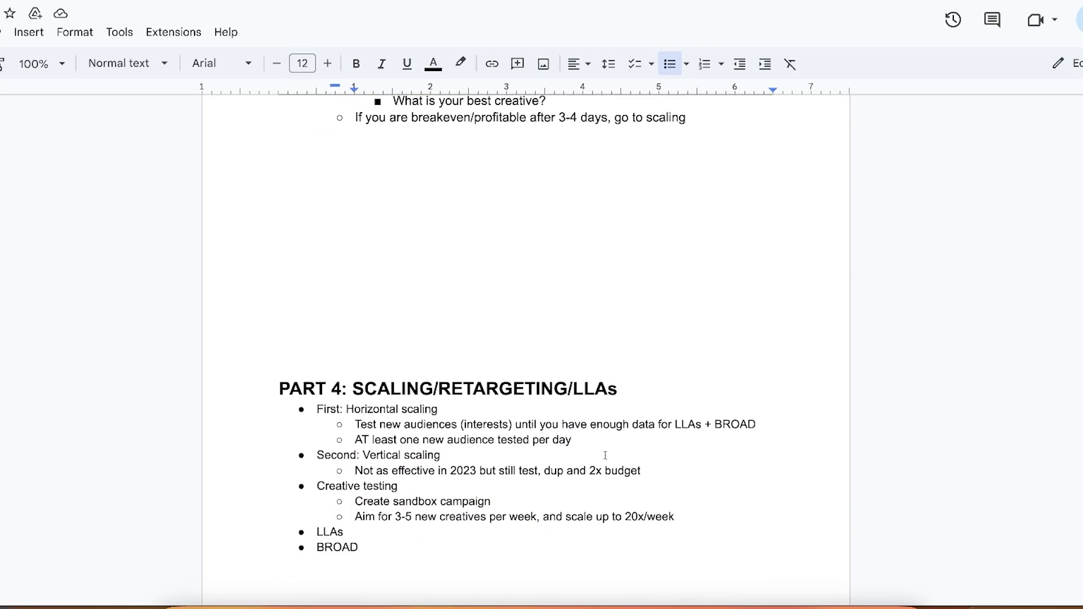
scroll(566, 168, up, 1)
scroll(558, 373, down, 2)
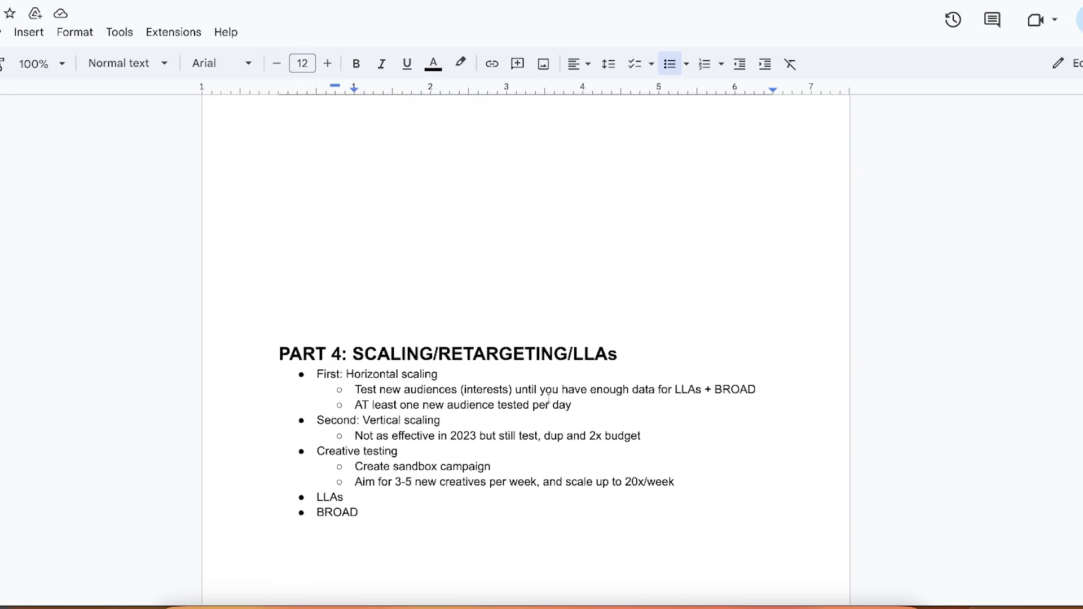
Add a separate "COMMENT SCALING" line beneath the "First: Horizontal scaling" bullet in Part 4
click(439, 374)
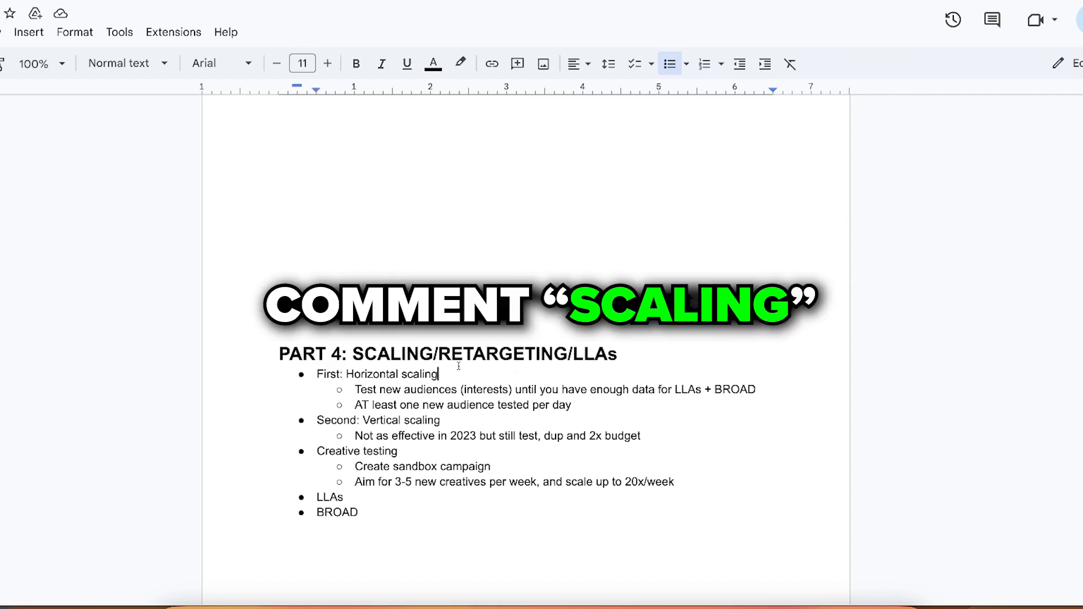
key(shift+Return)
text(COMMENT )
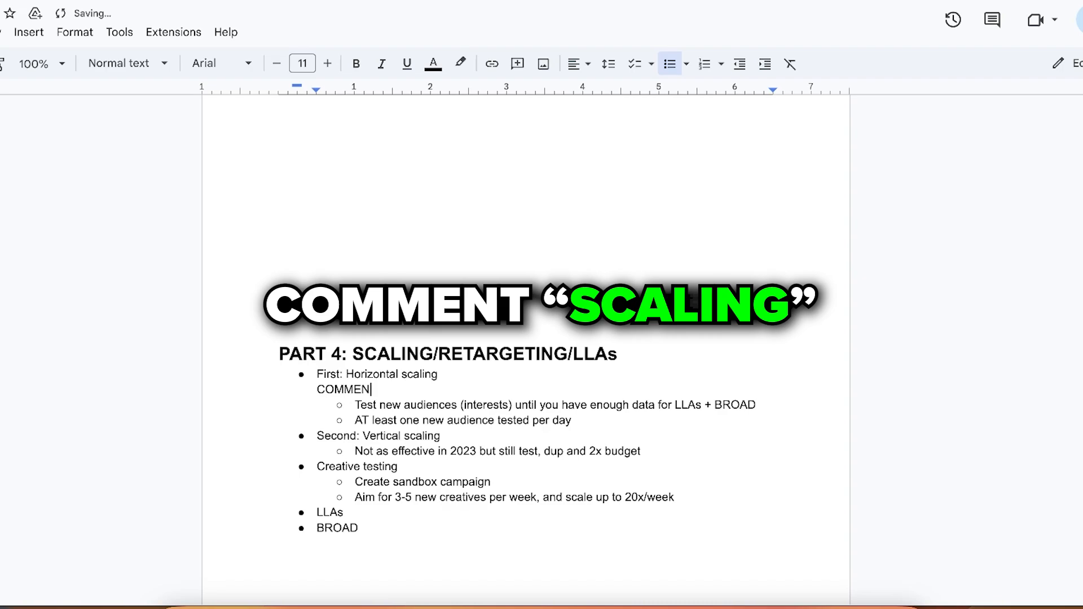
text(SCALING)
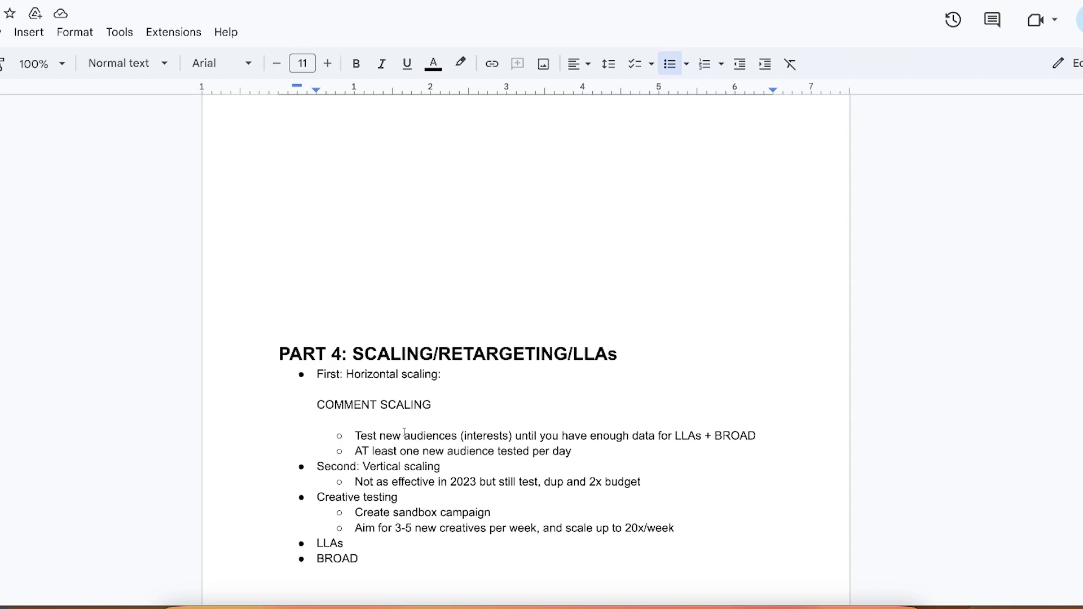
Read the Part 4 notes on testing new audiences and on vertical scaling, and find the creative testing notes
drag(355, 435, 764, 435)
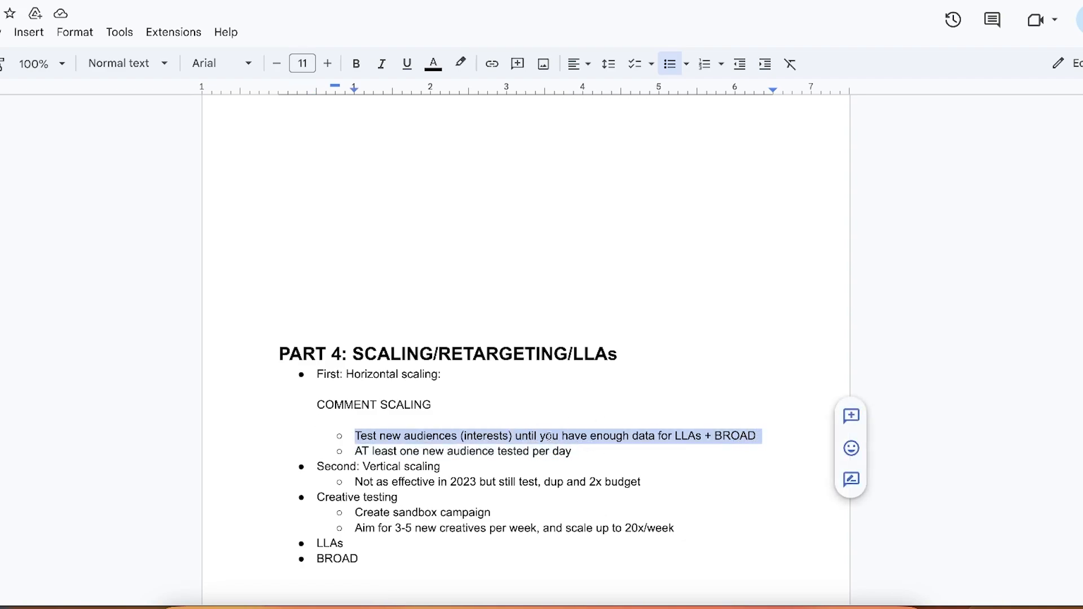
click(356, 450)
drag(355, 451, 576, 452)
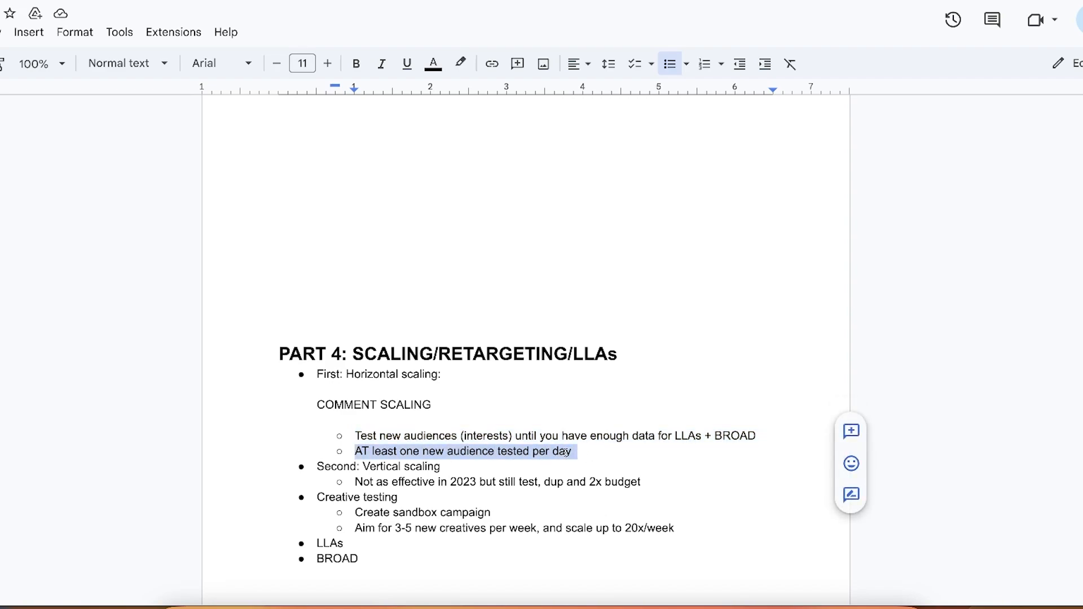
click(571, 452)
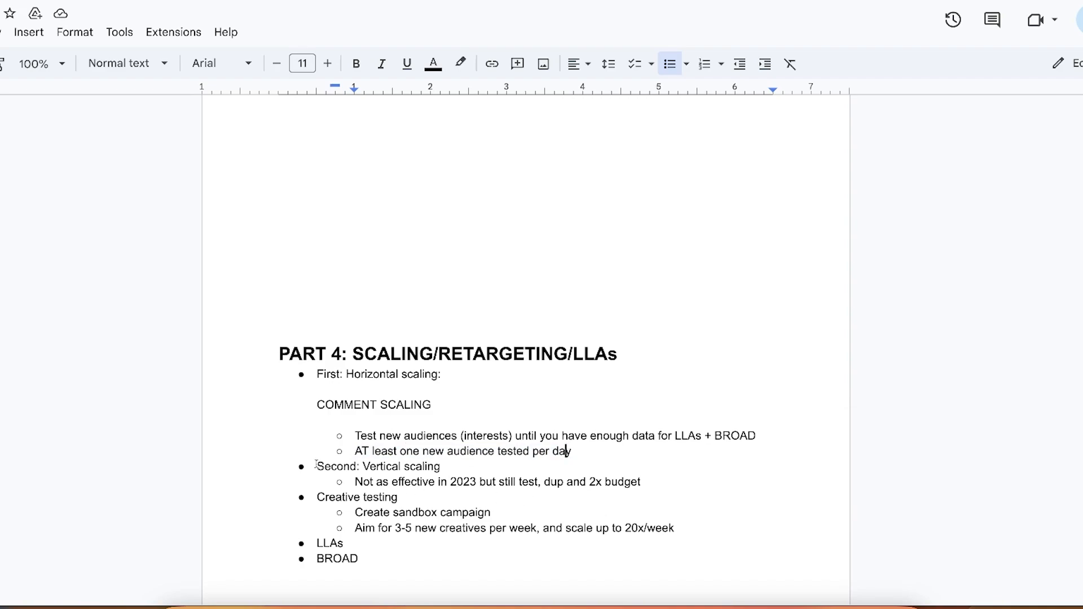
drag(303, 466, 548, 473)
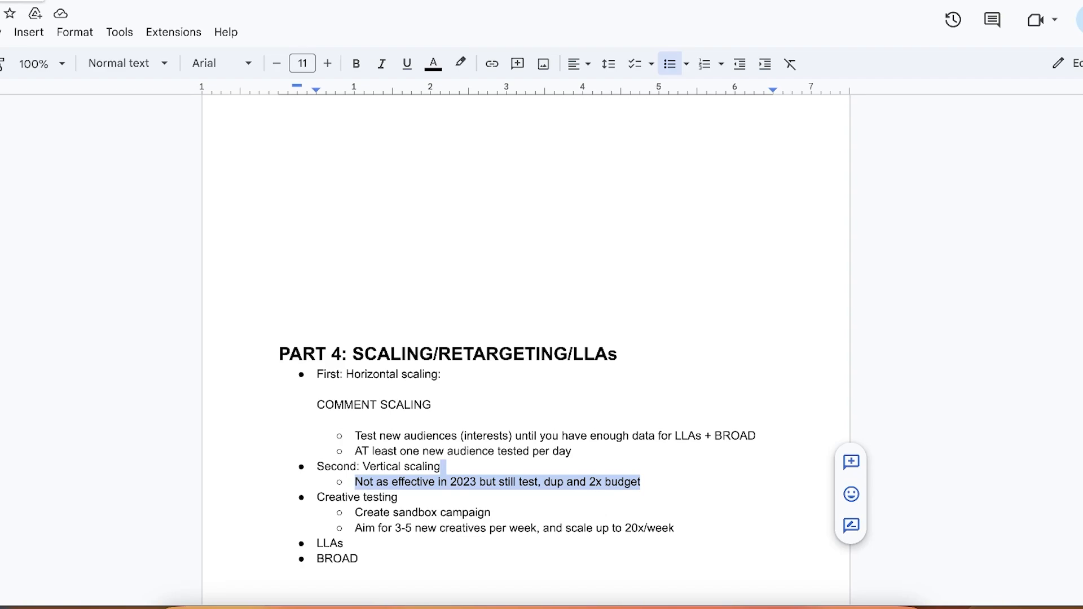
click(649, 483)
scroll(544, 500, down, 1)
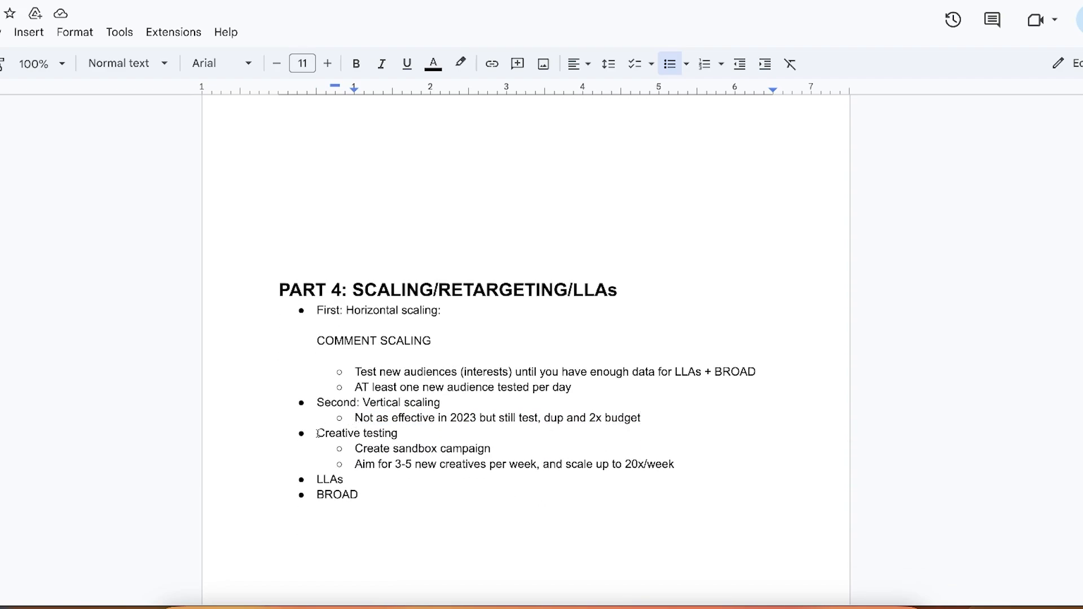
Read the Part 4 creative testing notes on the sandbox campaign and the weekly number of new creatives
drag(317, 433, 492, 451)
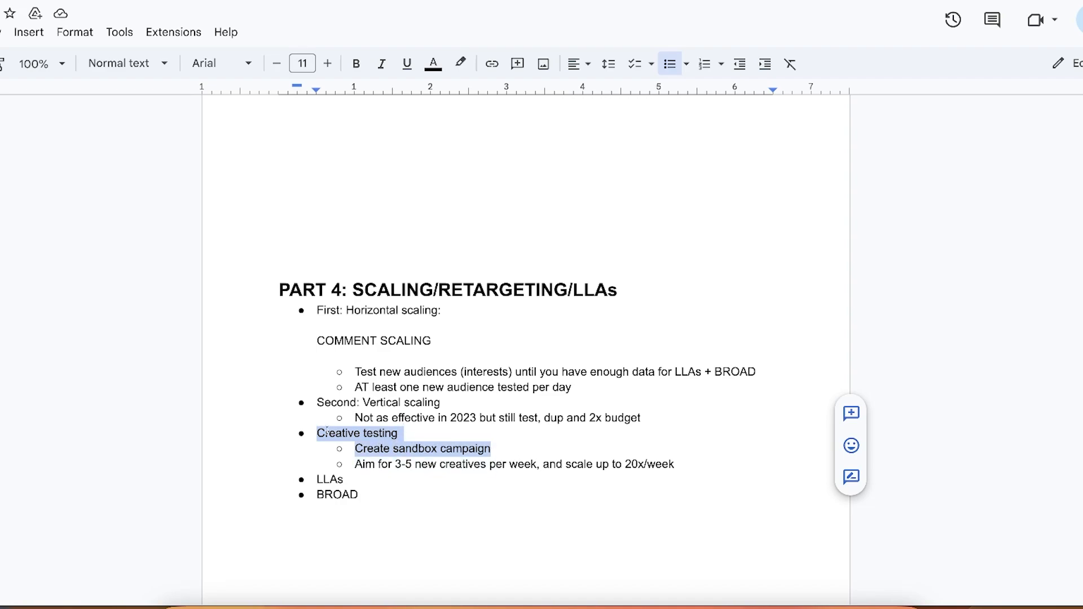
drag(317, 433, 513, 476)
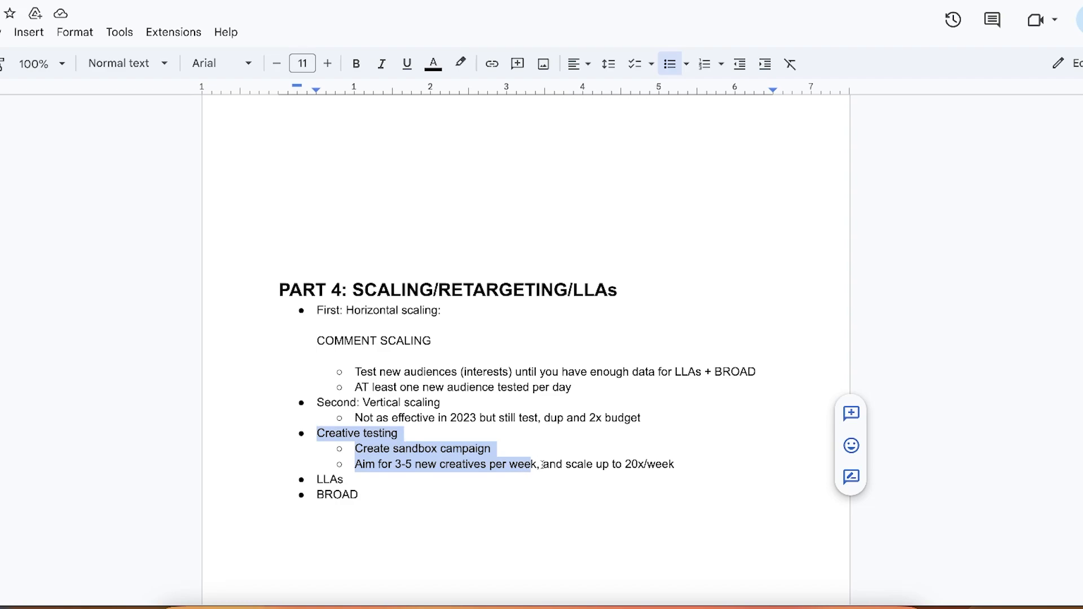
drag(540, 467, 318, 433)
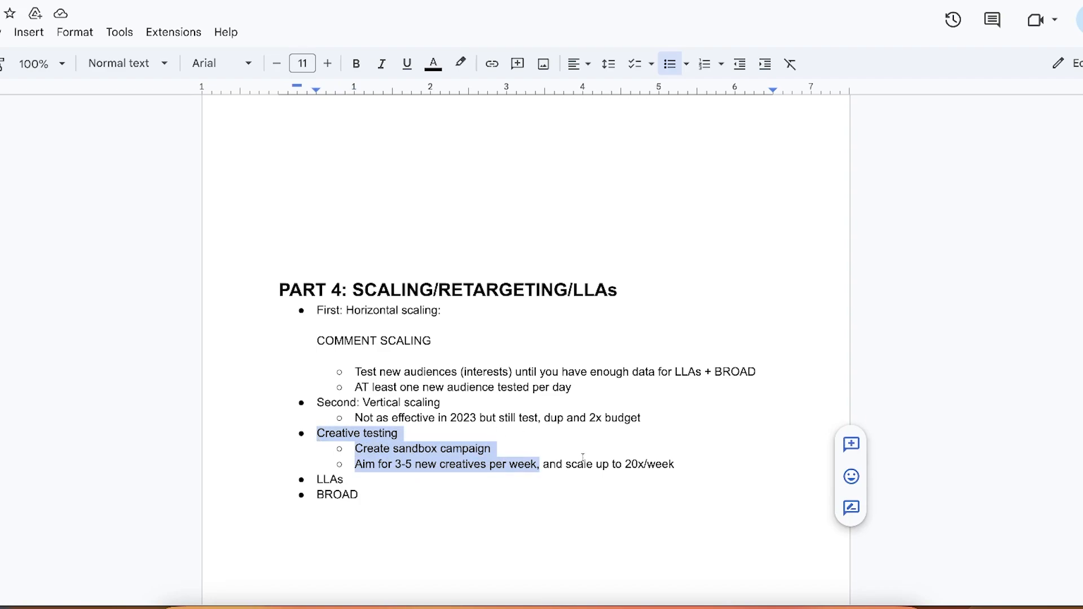
click(547, 468)
drag(540, 465, 678, 466)
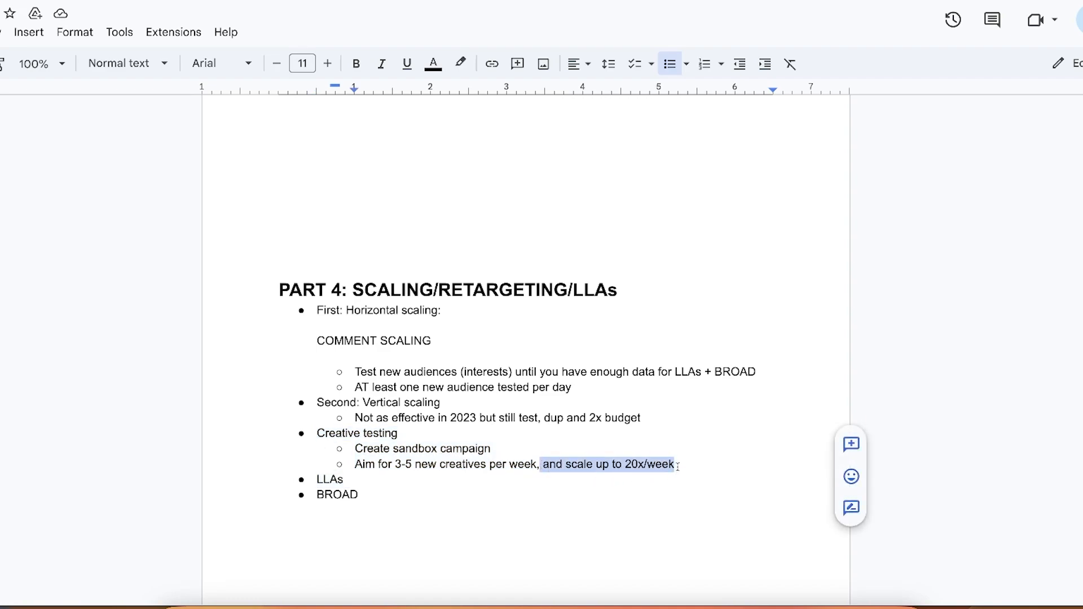
Review the LLAs and BROAD bullets that close Part 4, along with the section's heading and horizontal scaling lines
click(370, 479)
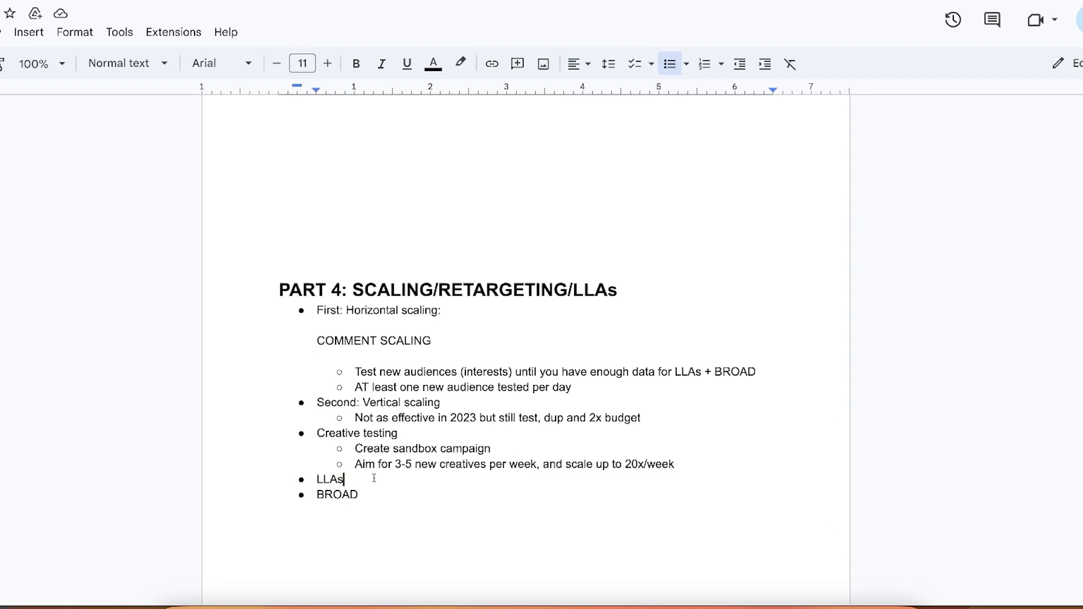
drag(343, 479, 320, 478)
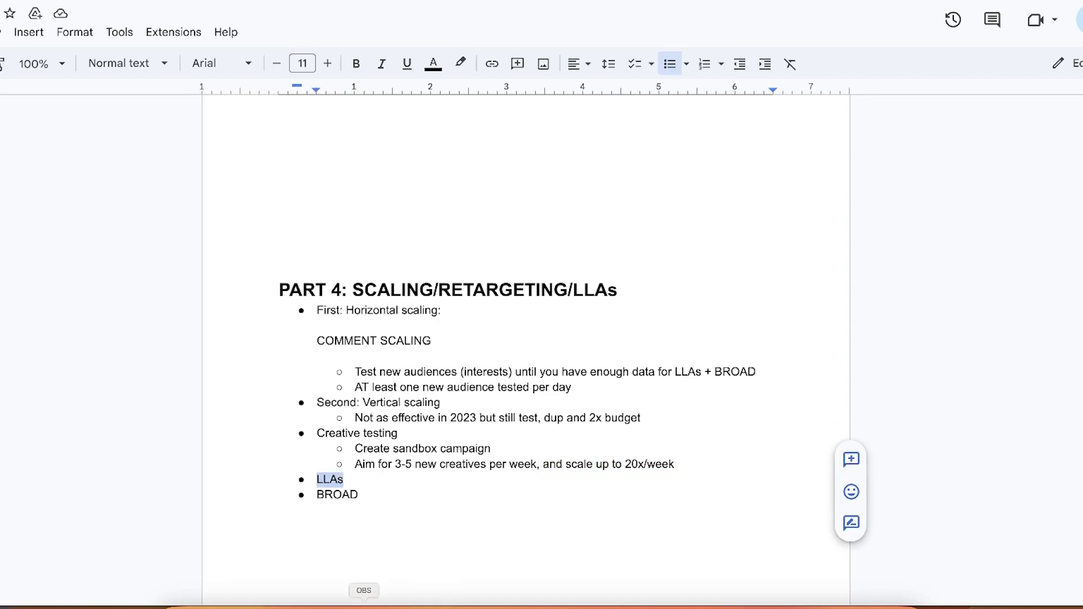
drag(361, 494, 314, 497)
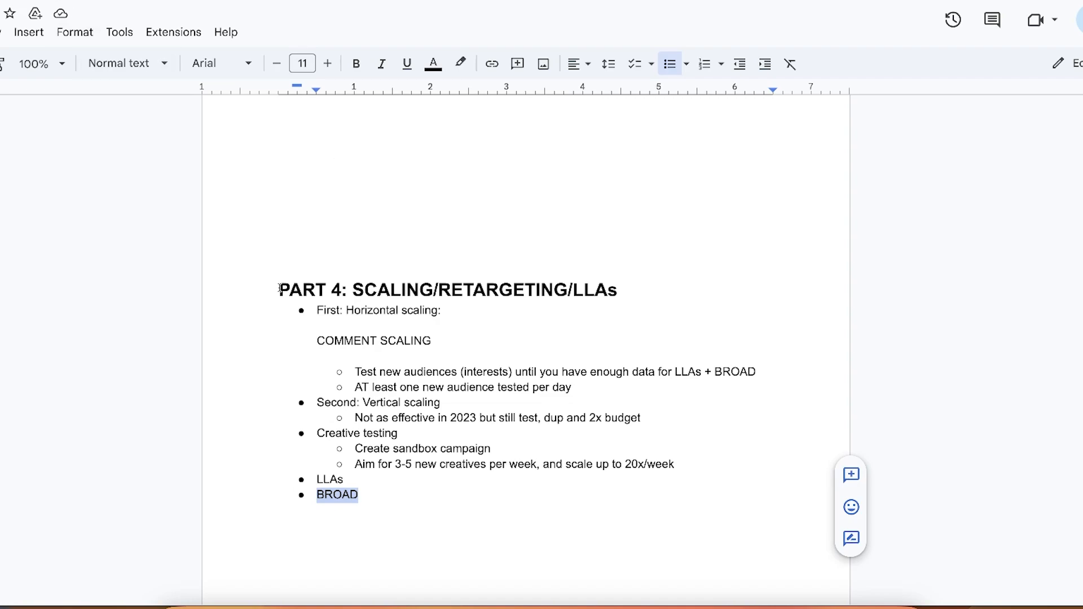
drag(279, 289, 530, 345)
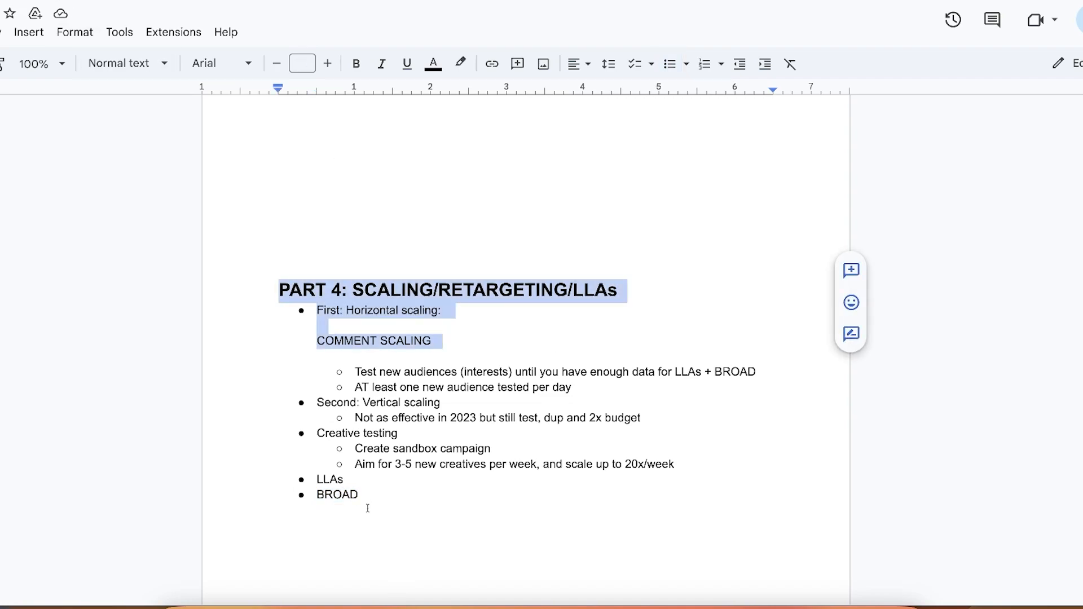
drag(367, 508, 302, 494)
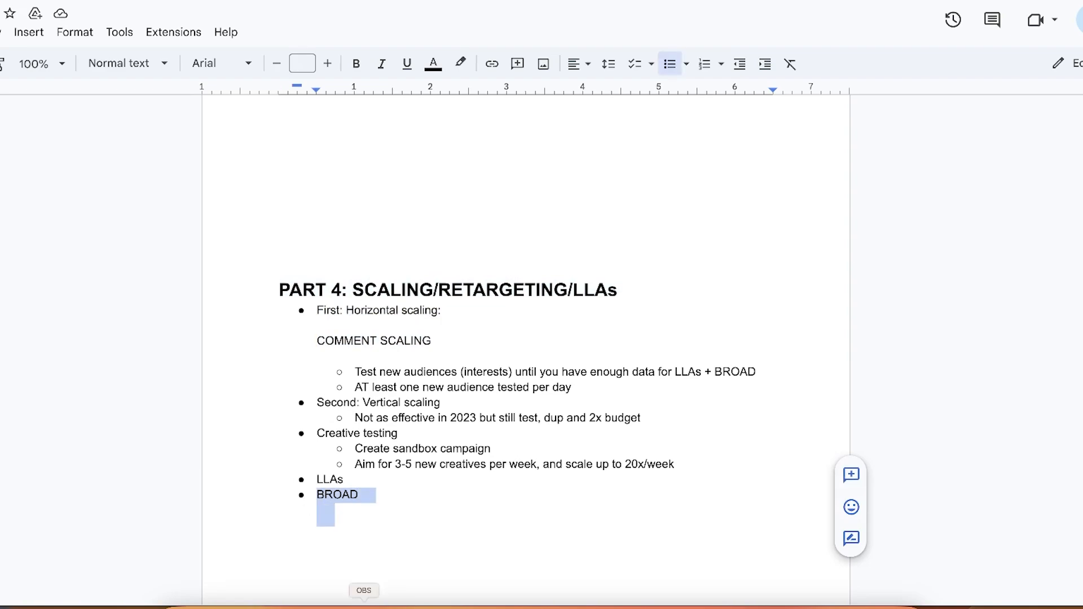